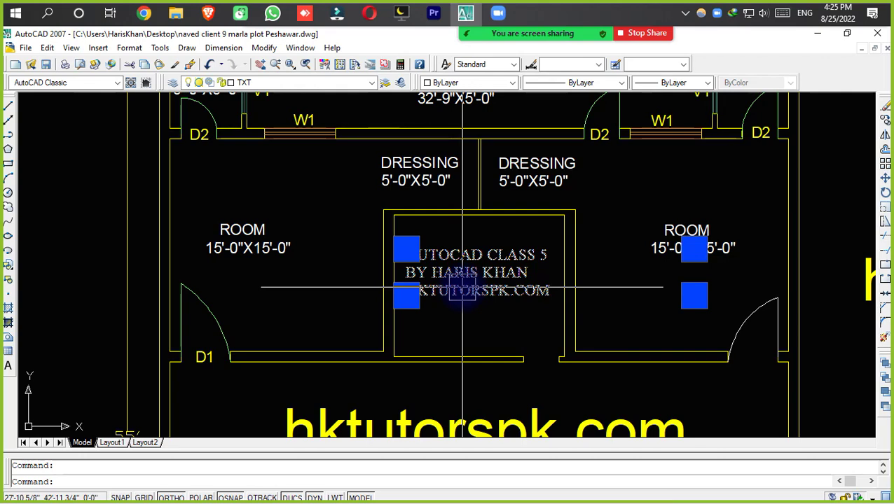
# Move the AUTOCAD CLASS 5 title text from the central room to the empty area outside the plan's left wall
pyautogui.scroll(-2, 462, 287)
pyautogui.hotkey('ctrl', 'x')
pyautogui.hotkey('ctrl', 'v')
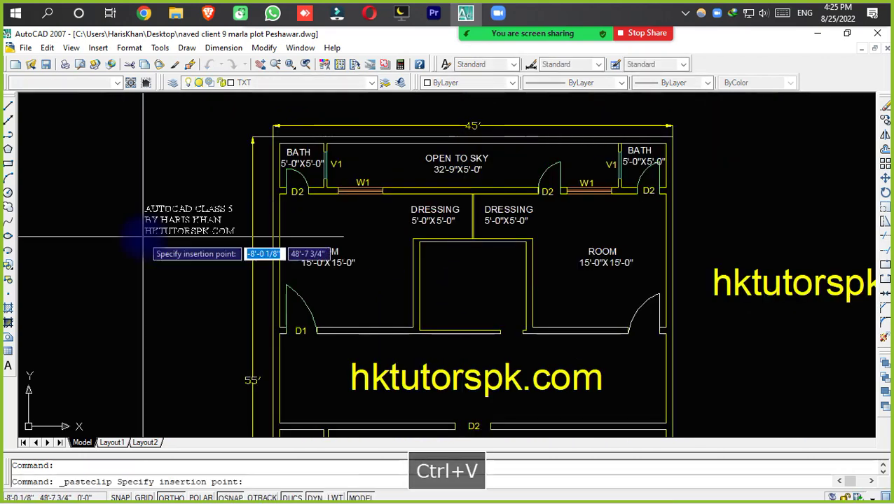
pyautogui.click(161, 224)
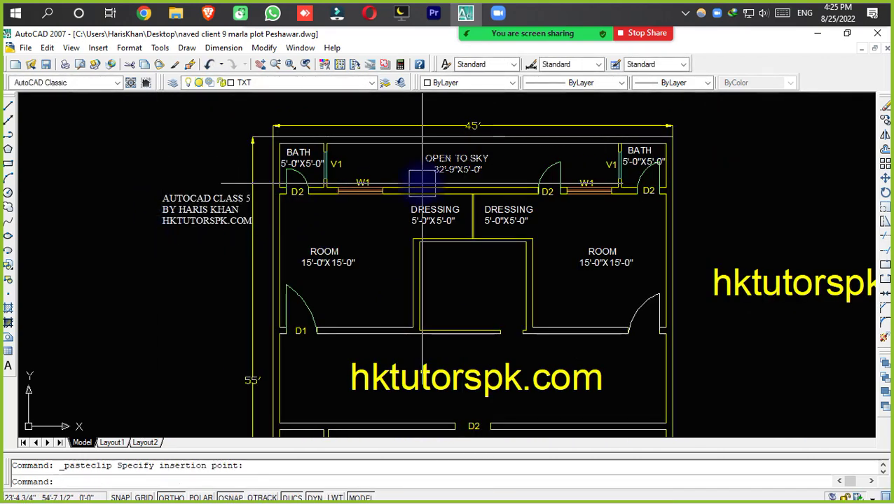
# Copy the right-hand ROOM size label into the empty central room below the dressing areas
pyautogui.scroll(4, 534, 290)
pyautogui.click(610, 263)
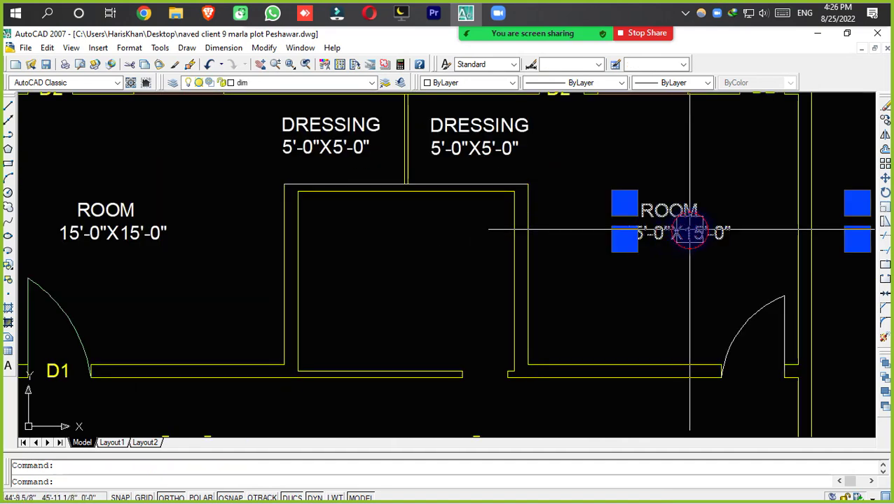
pyautogui.hotkey('ctrl', 'c')
pyautogui.hotkey('ctrl', 'v')
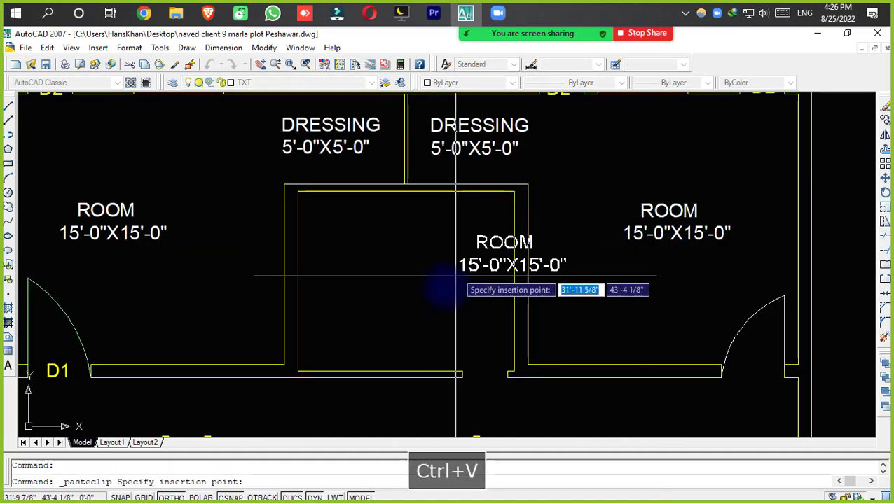
pyautogui.click(354, 283)
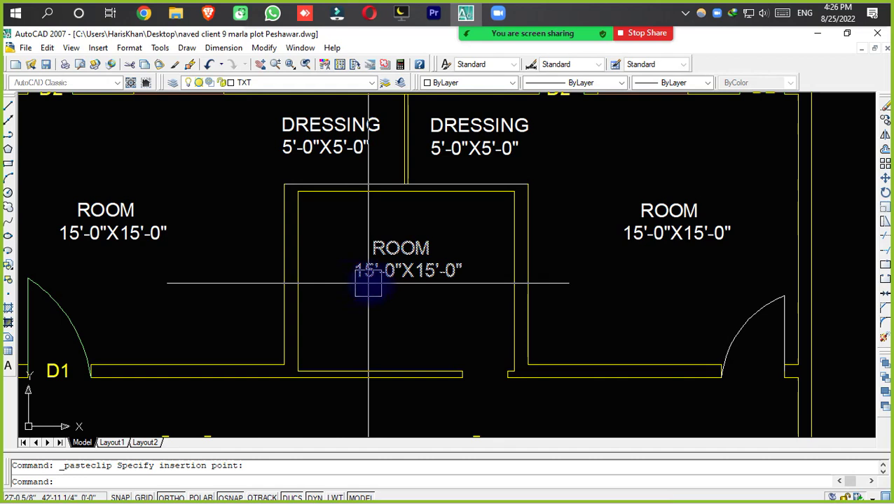
# Change the name in the central room's copied label to KITCHEN, keeping the size on its own line
pyautogui.doubleClick(416, 255)
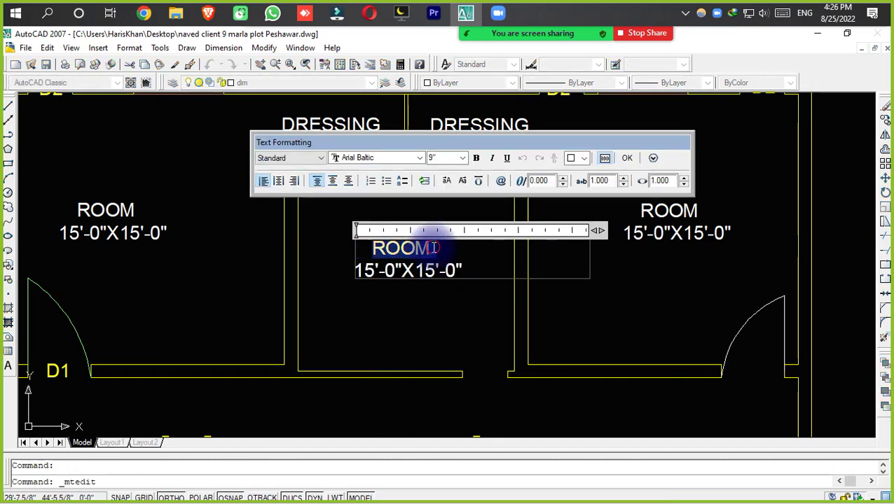
pyautogui.doubleClick(433, 248)
pyautogui.write('ki15\'-0"X15\'-0')
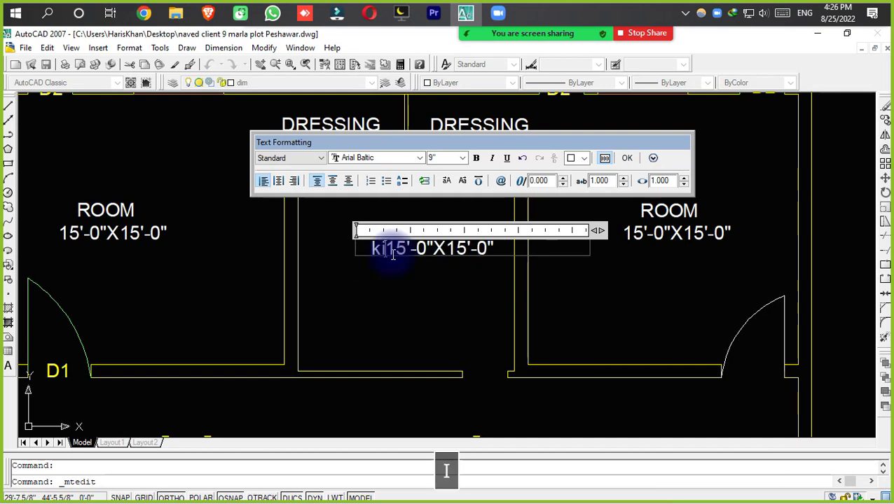
pyautogui.press('BackSpace')
pyautogui.press('BackSpace')
pyautogui.press('capslock')
pyautogui.write('KITCHEN')
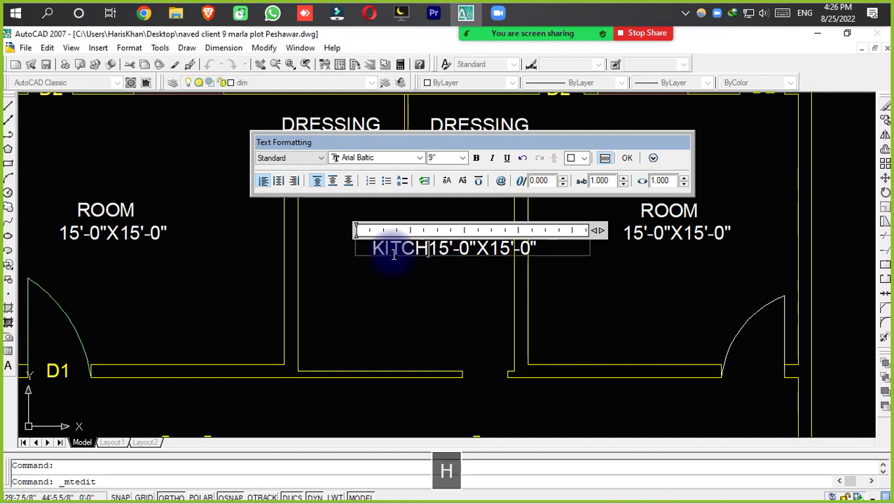
pyautogui.press('Return')
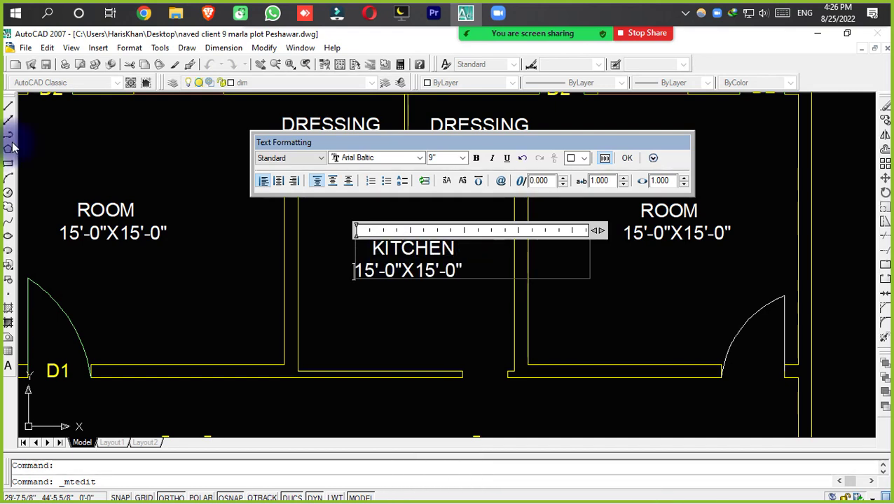
pyautogui.click(442, 407)
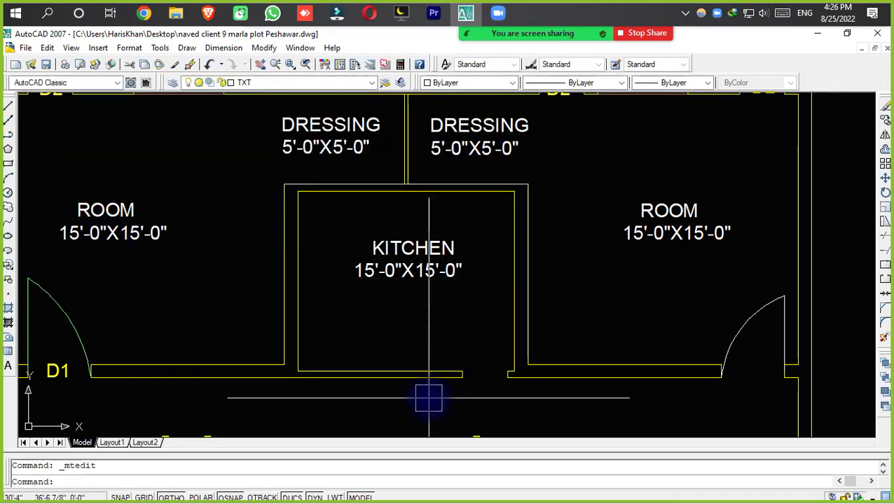
# Add an aligned dimension across the kitchen's inner width, just below its upper wall
pyautogui.write('DIMAL')
pyautogui.press('space')
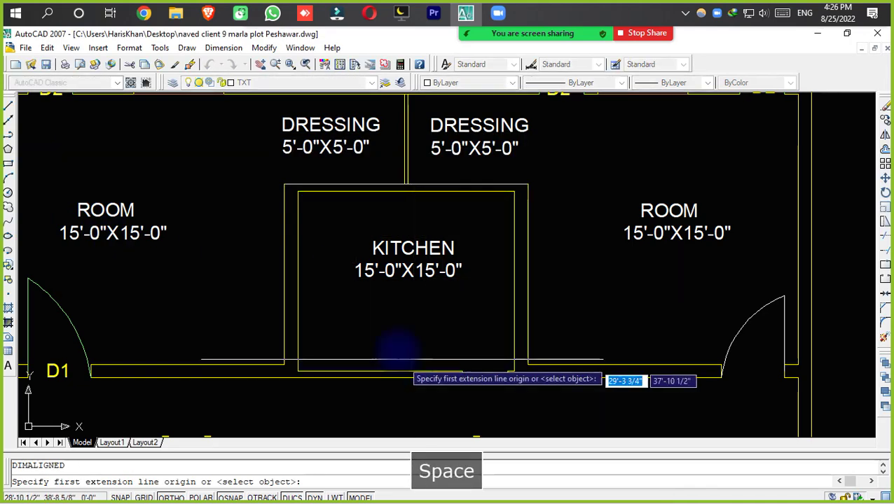
pyautogui.click(297, 191)
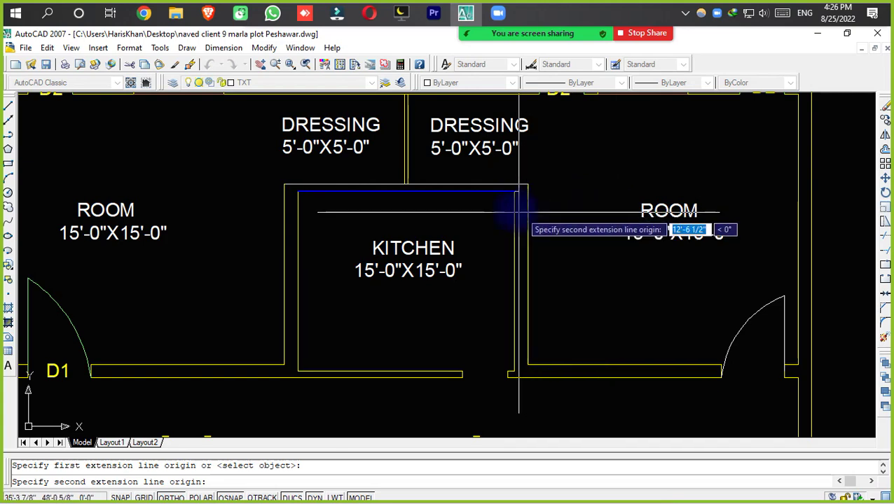
pyautogui.click(515, 190)
pyautogui.click(508, 214)
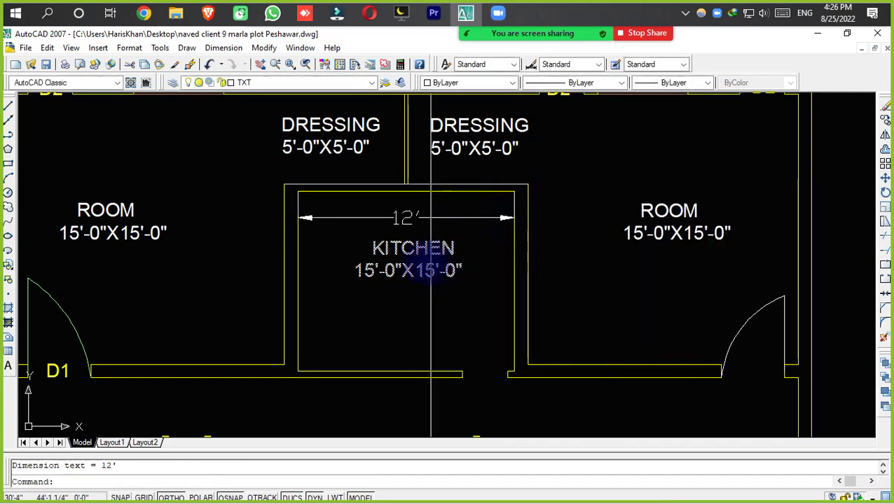
# Set the first size in the kitchen label to 12'-0"
pyautogui.scroll(3, 379, 269)
pyautogui.click(343, 280)
pyautogui.click(337, 282)
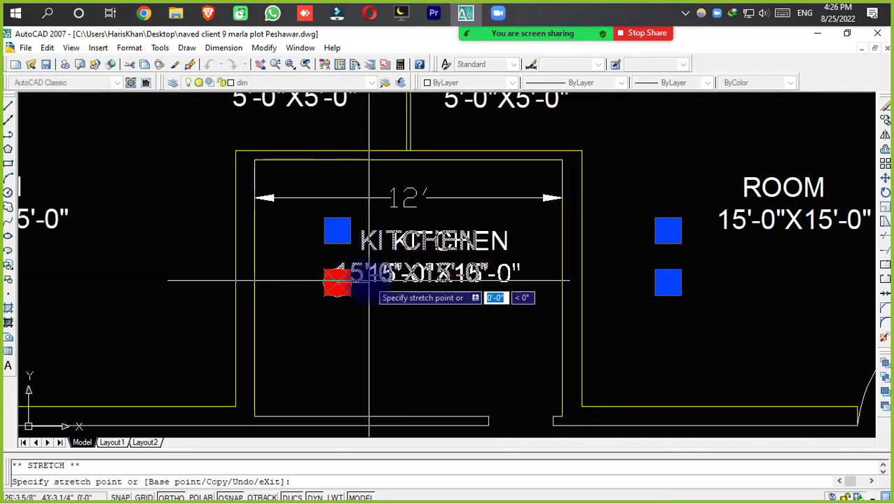
pyautogui.press('Escape')
pyautogui.doubleClick(360, 274)
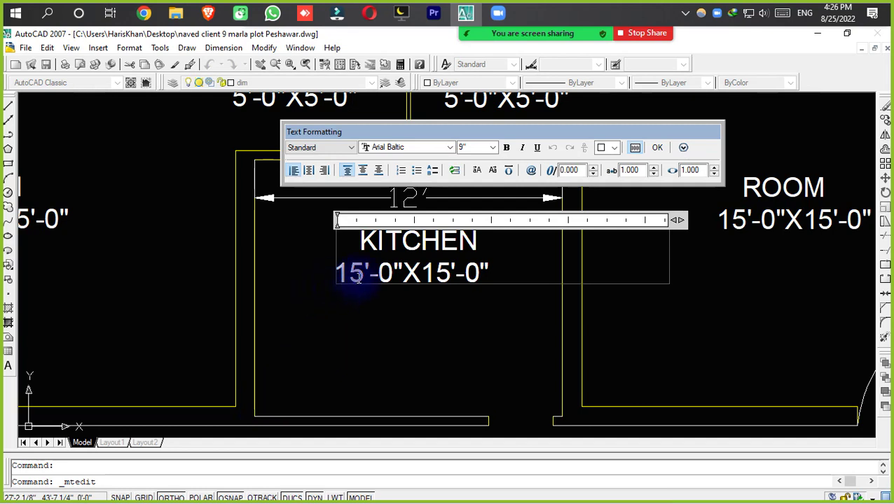
pyautogui.moveTo(339, 273); pyautogui.dragTo(356, 273)
pyautogui.write('12')
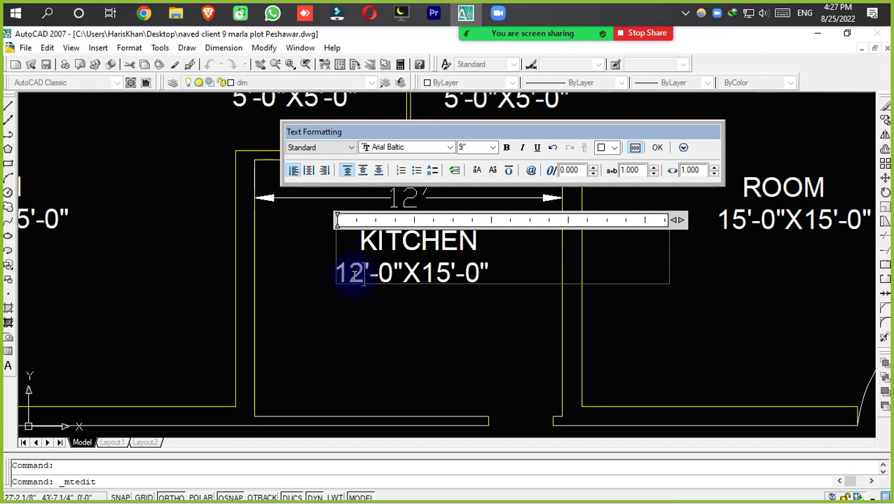
pyautogui.click(355, 273)
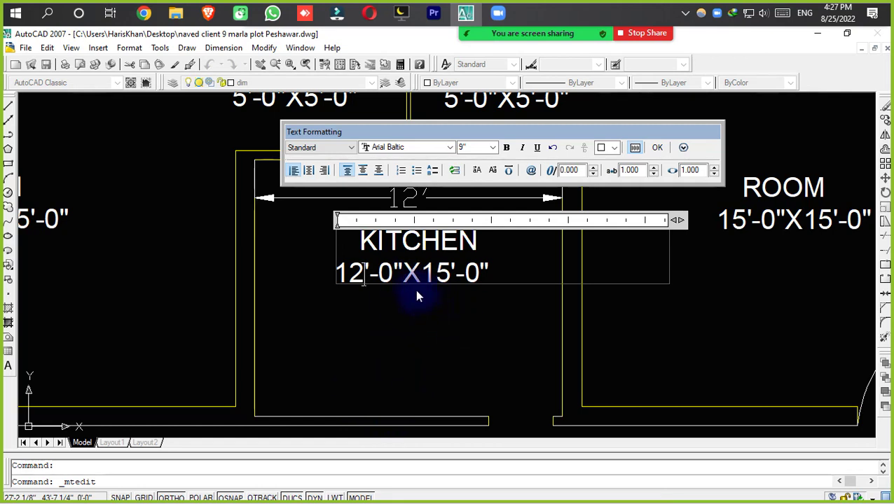
pyautogui.click(477, 335)
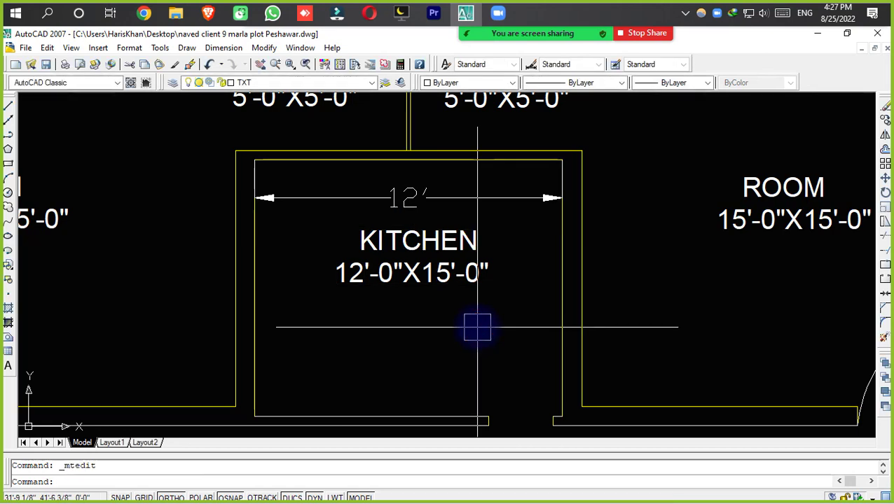
# Add an aligned dimension along the kitchen's inner right wall, placed inside the room
pyautogui.write('D')
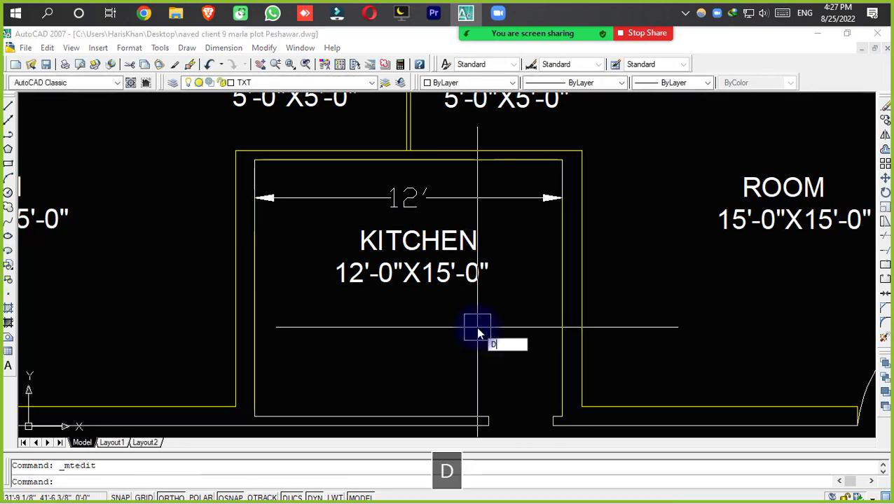
pyautogui.write('IMAL')
pyautogui.press('space')
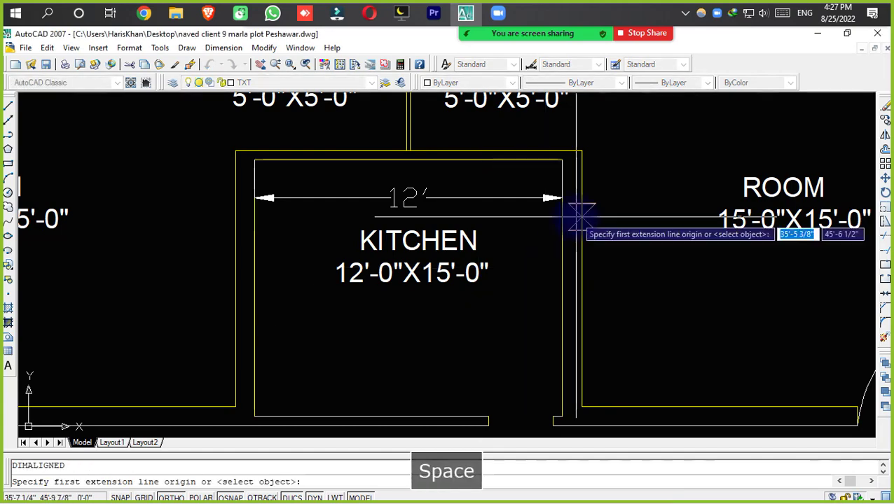
pyautogui.click(562, 160)
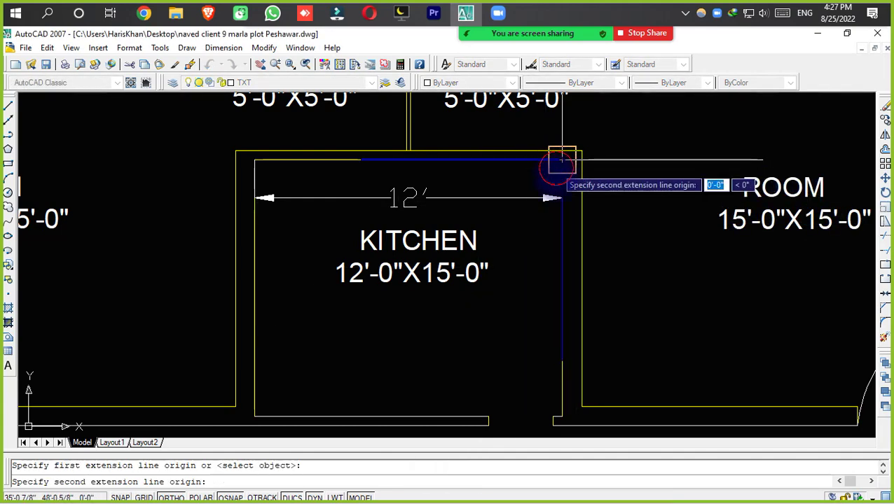
pyautogui.click(562, 406)
pyautogui.click(530, 392)
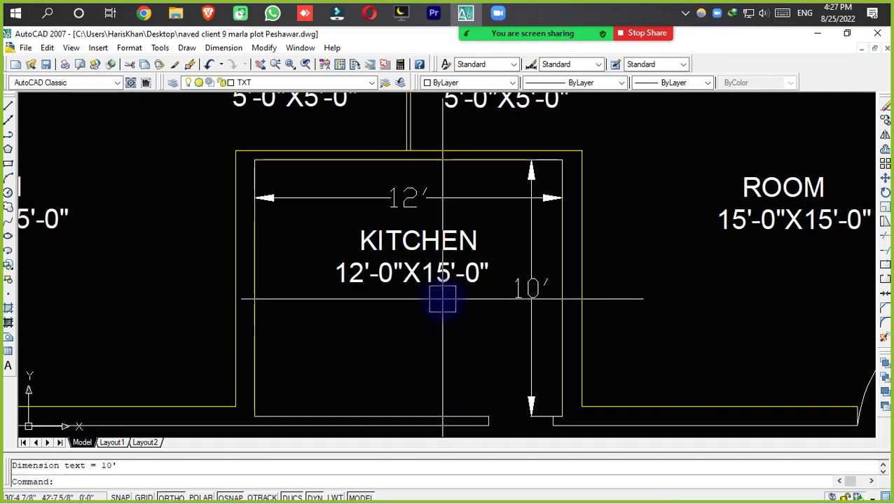
# Set the second size in the kitchen label to 10'-0" and save the drawing
pyautogui.click(455, 280)
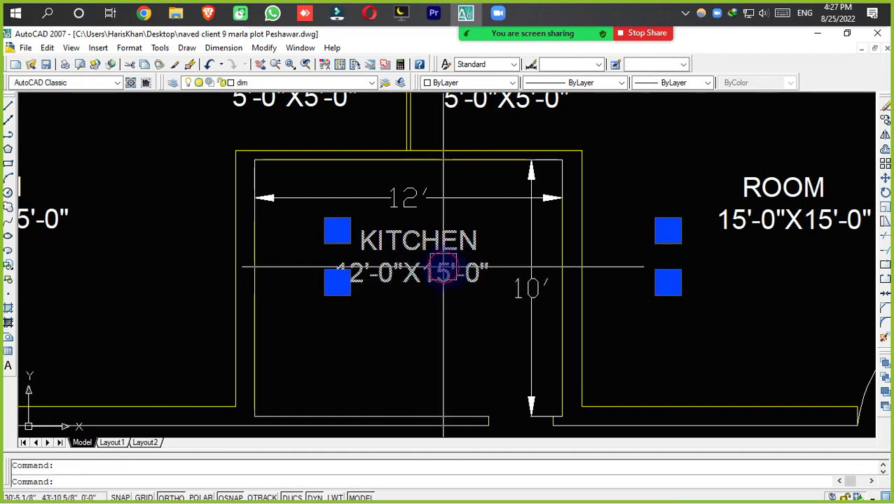
pyautogui.doubleClick(462, 298)
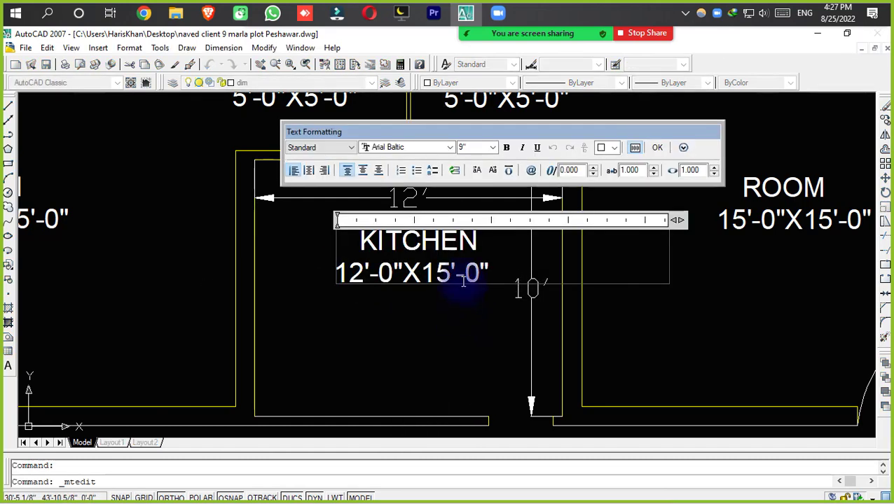
pyautogui.moveTo(462, 275); pyautogui.dragTo(423, 274)
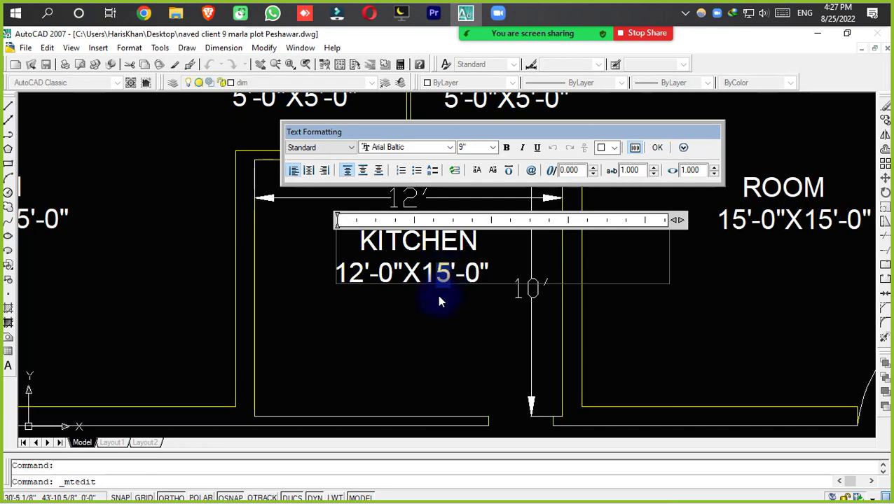
pyautogui.write('0')
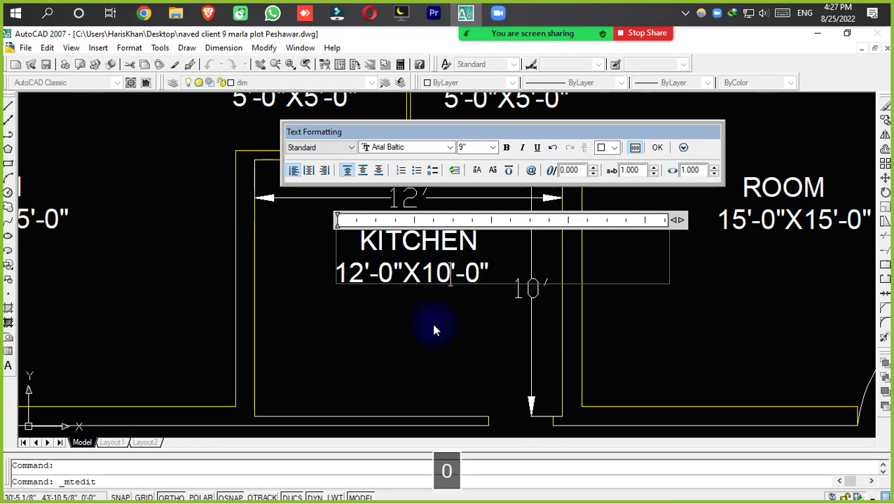
pyautogui.click(448, 360)
pyautogui.hotkey('ctrl', 's')
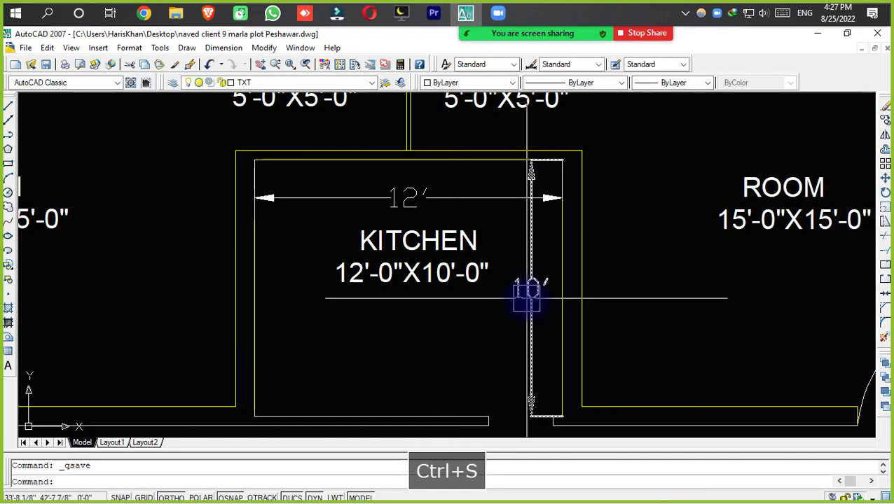
# Delete the vertical and horizontal dimensions inside the kitchen and save the drawing
pyautogui.click(530, 290)
pyautogui.press('Delete')
pyautogui.click(525, 197)
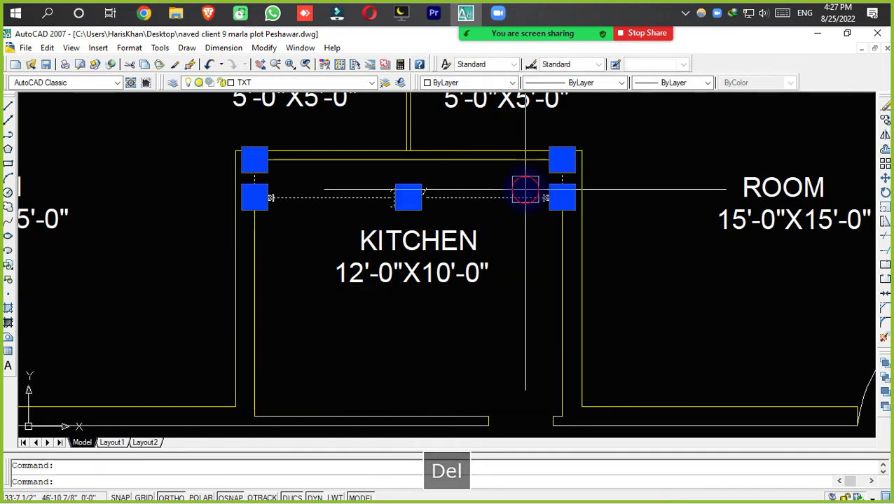
pyautogui.press('Delete')
pyautogui.hotkey('ctrl', 's')
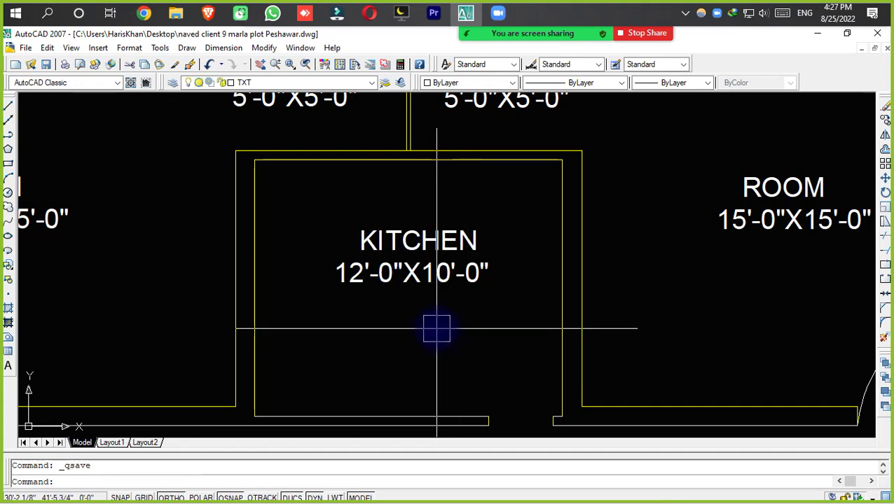
pyautogui.moveTo(436, 328)
pyautogui.mouseDown(button='middle')
pyautogui.moveTo(431, 299)
pyautogui.moveTo(451, 269)
pyautogui.moveTo(458, 241)
pyautogui.moveTo(451, 233)
pyautogui.moveTo(455, 313)
pyautogui.mouseUp(button='middle')
pyautogui.scroll(-2, 430, 299)
pyautogui.hotkey('ctrl', 's')
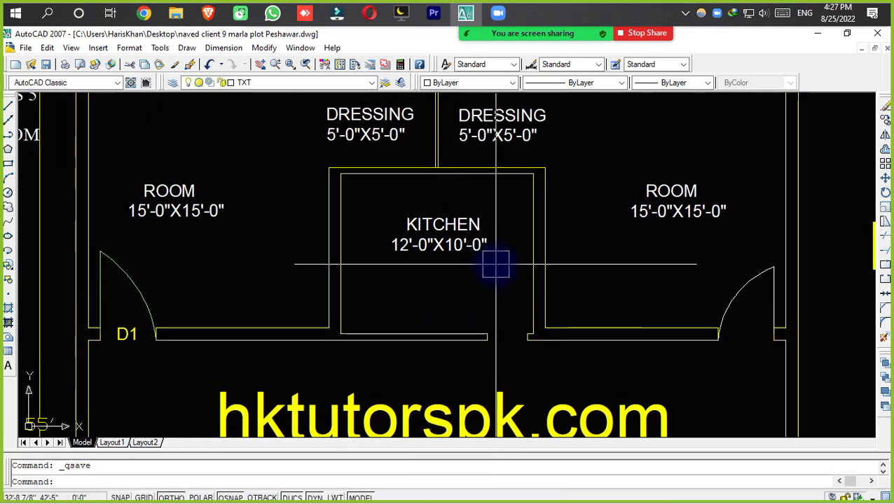
# Retype the closing inch mark of the second size in the kitchen label
pyautogui.scroll(6, 496, 264)
pyautogui.moveTo(449, 205); pyautogui.dragTo(479, 264, button='middle')
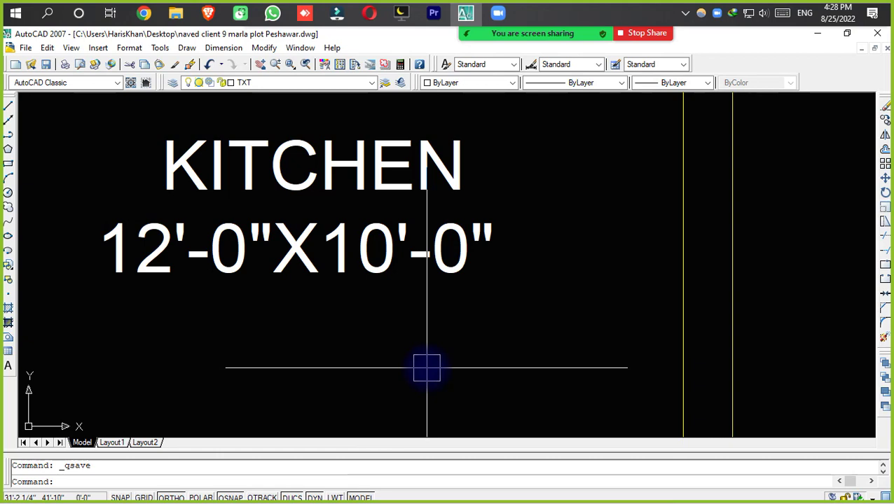
pyautogui.click(461, 278)
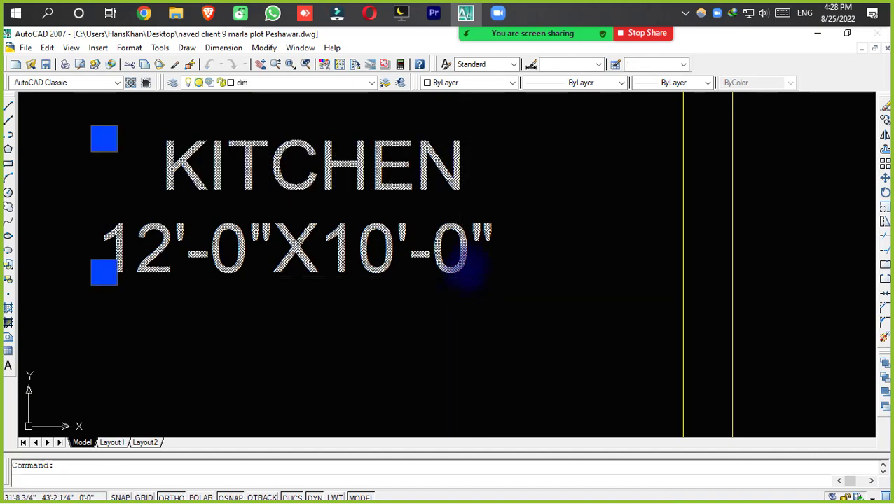
pyautogui.doubleClick(457, 254)
pyautogui.moveTo(465, 252); pyautogui.dragTo(532, 237)
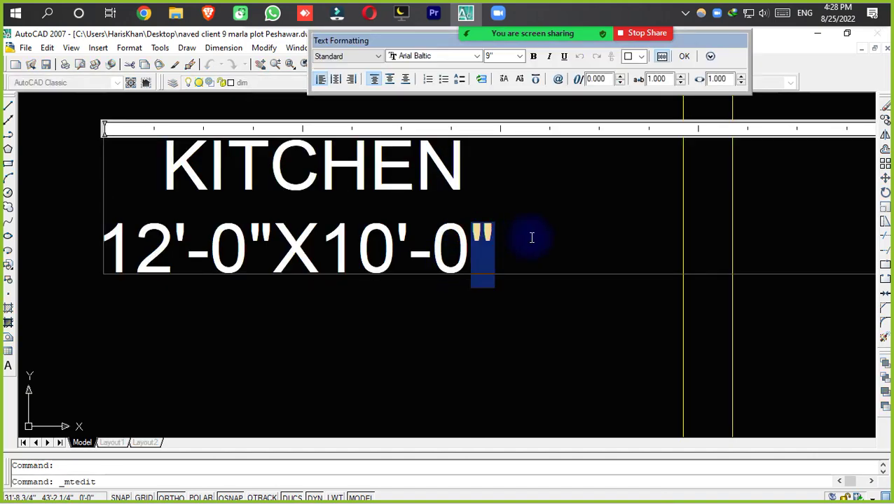
pyautogui.press('BackSpace')
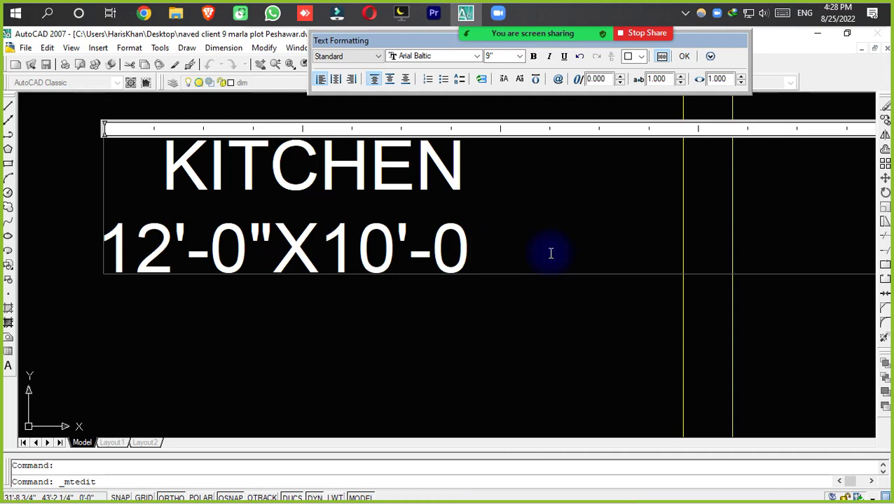
pyautogui.write("'")
pyautogui.press('BackSpace')
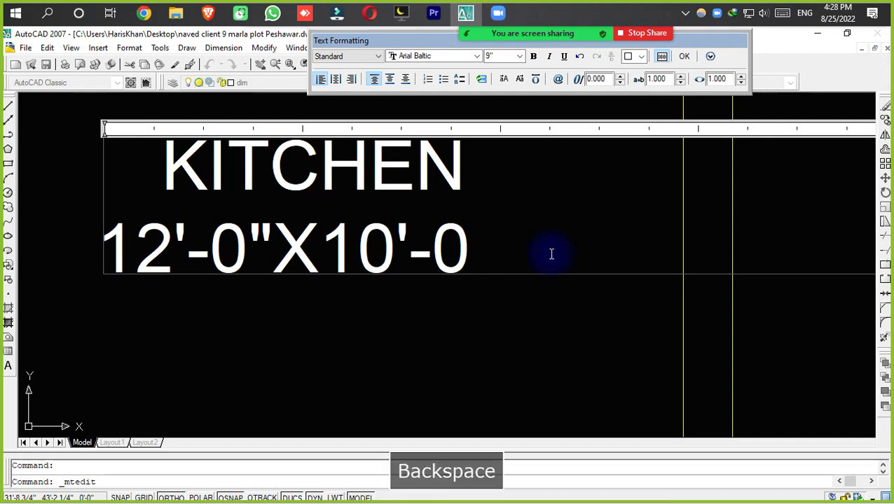
pyautogui.write('"')
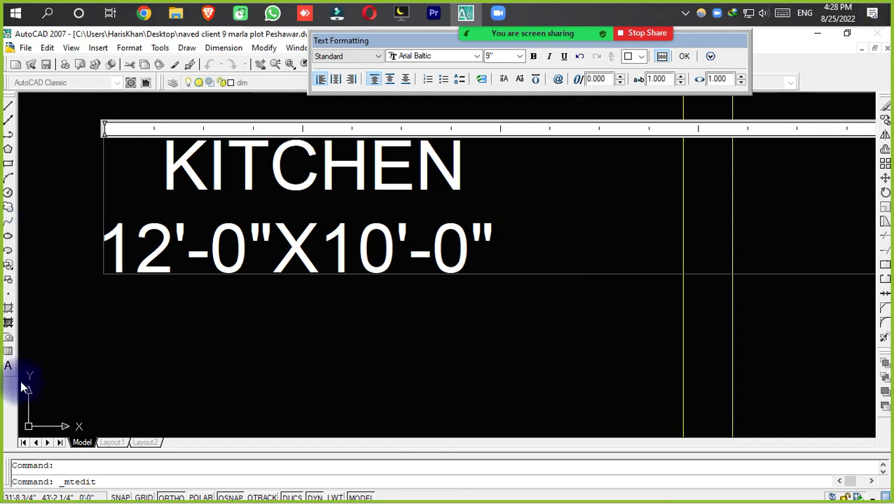
pyautogui.click(682, 56)
# Shift the large hktutorspk.com text outside the plan slightly up and farther from the building's right wall
pyautogui.scroll(-5, 498, 322)
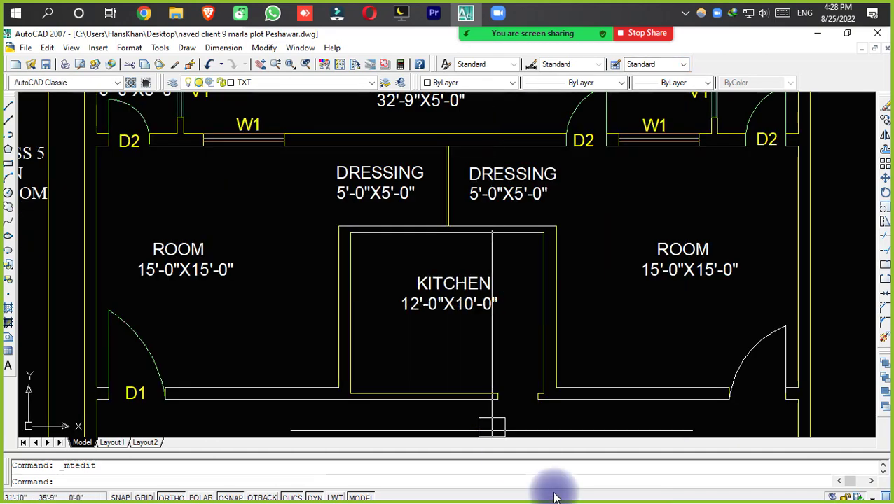
pyautogui.scroll(-2, 469, 375)
pyautogui.moveTo(541, 326); pyautogui.dragTo(508, 303, button='middle')
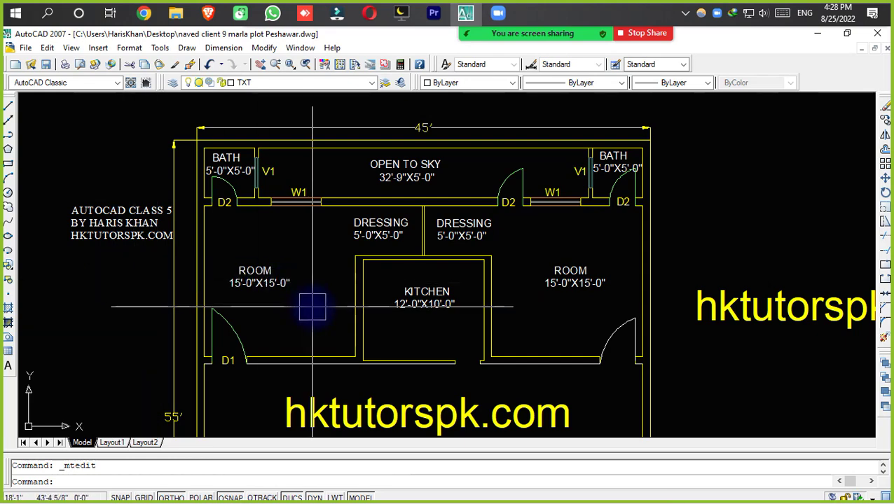
pyautogui.moveTo(313, 325); pyautogui.dragTo(330, 225, button='middle')
pyautogui.moveTo(827, 263); pyautogui.dragTo(572, 334, button='middle')
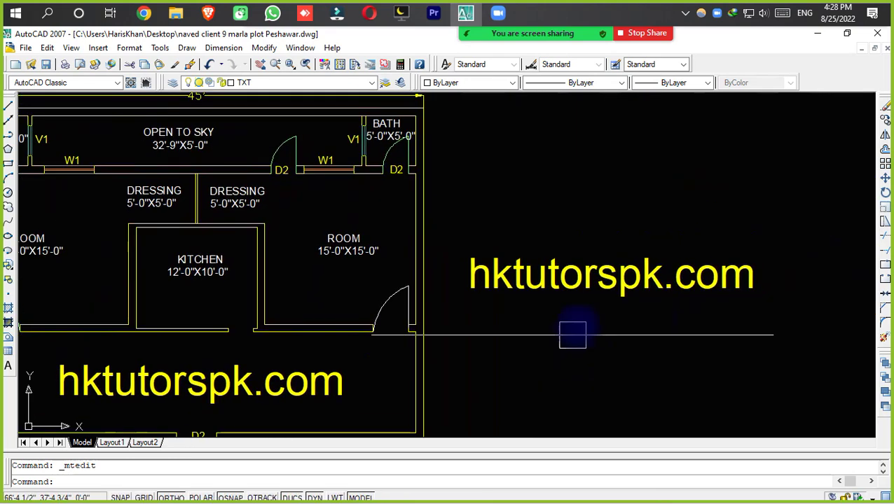
pyautogui.click(583, 283)
pyautogui.scroll(-4, 584, 285)
pyautogui.moveTo(584, 285); pyautogui.dragTo(584, 318, button='middle')
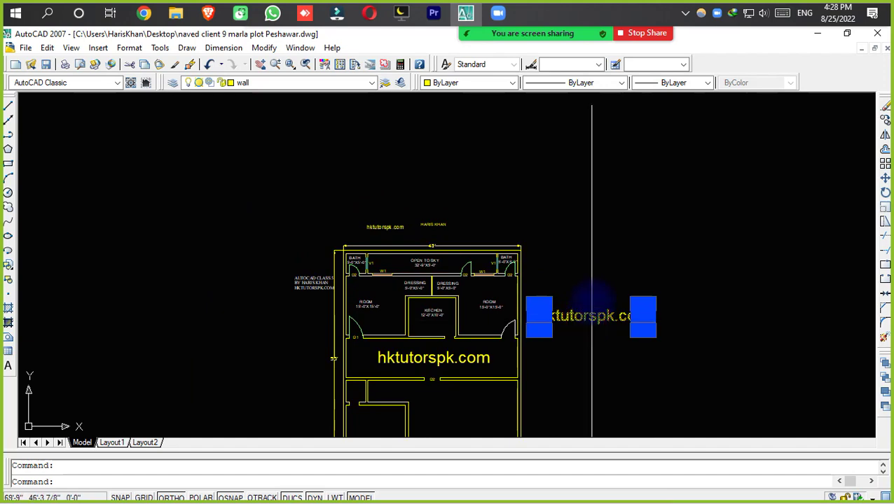
pyautogui.moveTo(585, 321); pyautogui.dragTo(619, 279)
# Move the outside hktutorspk.com text straight above the plan's top edge, and lower it to just above the 45' dimension's level
pyautogui.write('M')
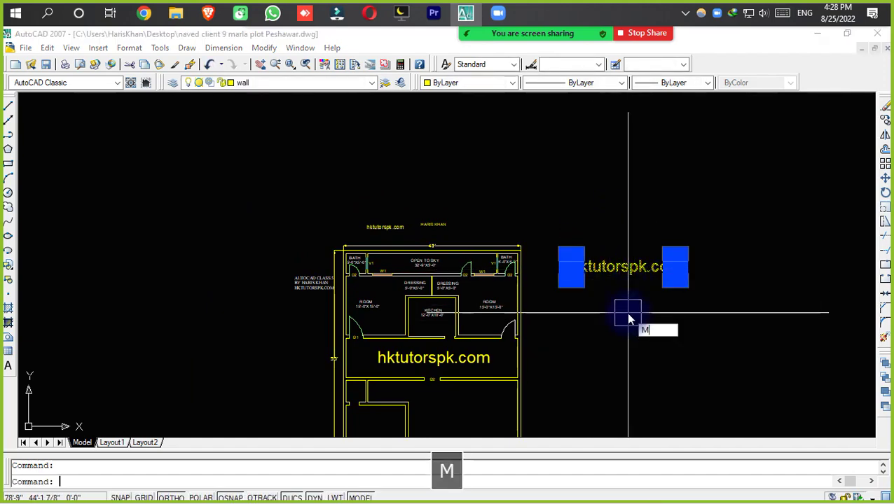
pyautogui.press('space')
pyautogui.click(675, 266)
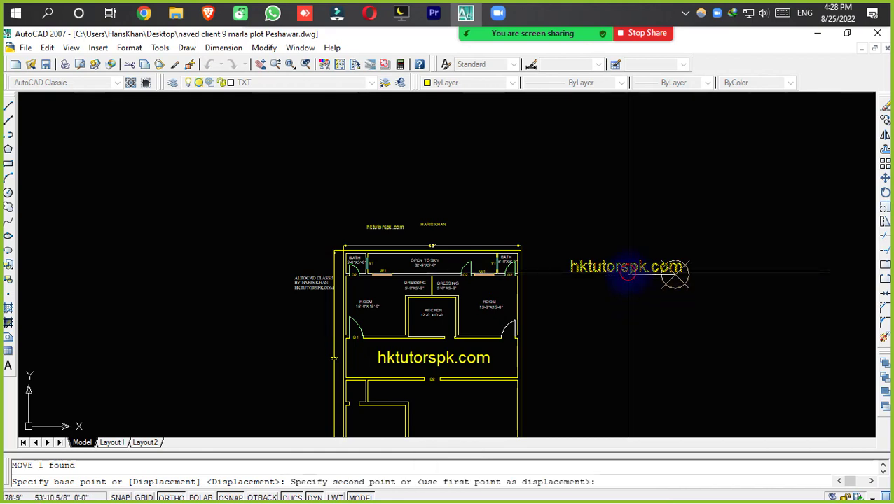
pyautogui.click(633, 215)
pyautogui.click(642, 210)
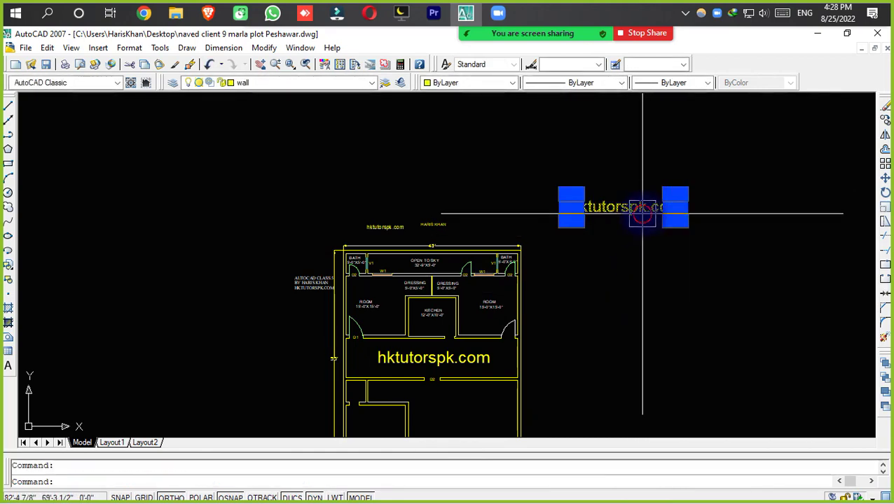
pyautogui.moveTo(642, 212); pyautogui.dragTo(645, 257)
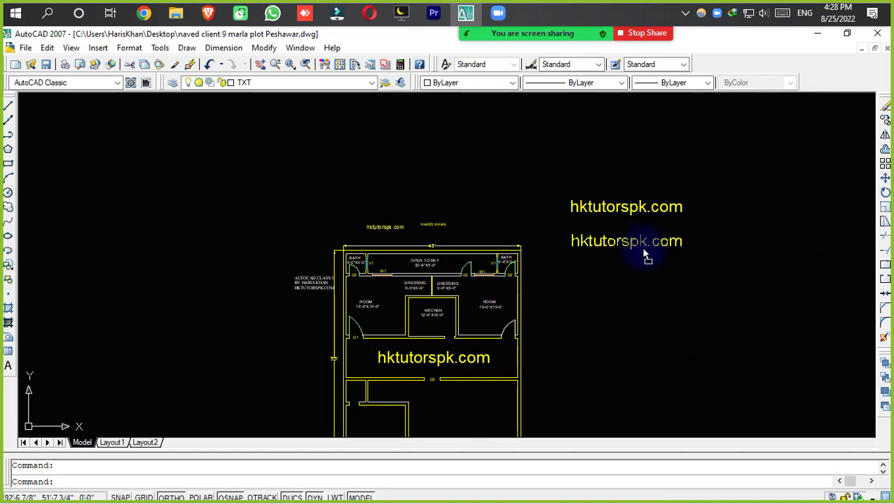
pyautogui.click(636, 242)
# Try to rotate the V1 label beside the right bath a quarter turn clockwise
pyautogui.scroll(3, 553, 277)
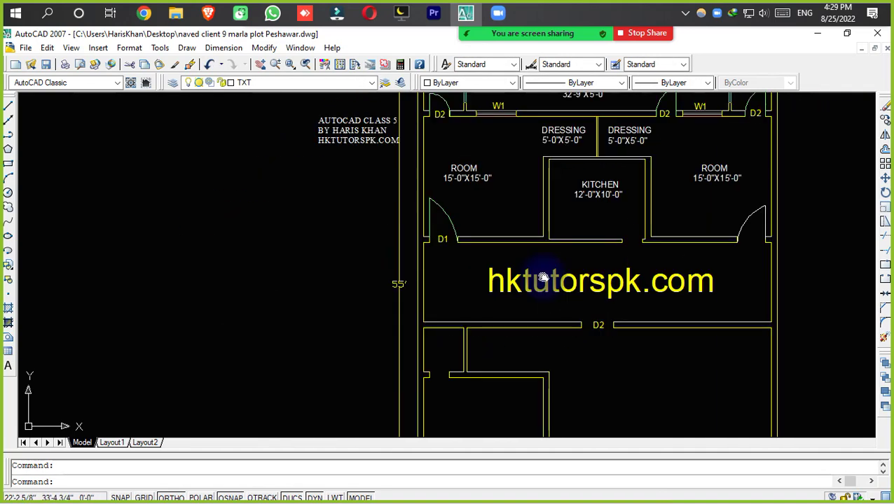
pyautogui.moveTo(543, 277); pyautogui.dragTo(498, 323, button='middle')
pyautogui.moveTo(571, 211)
pyautogui.mouseDown(button='middle')
pyautogui.moveTo(541, 223)
pyautogui.moveTo(507, 276)
pyautogui.mouseUp(button='middle')
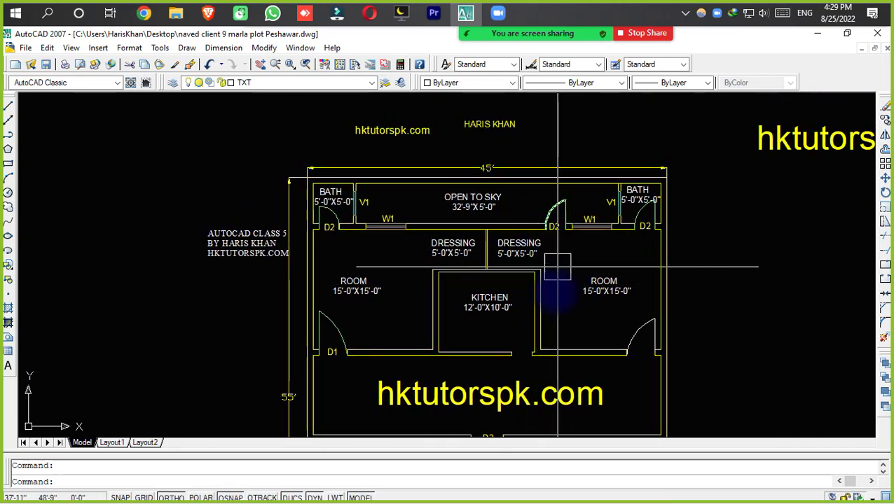
pyautogui.scroll(2, 573, 319)
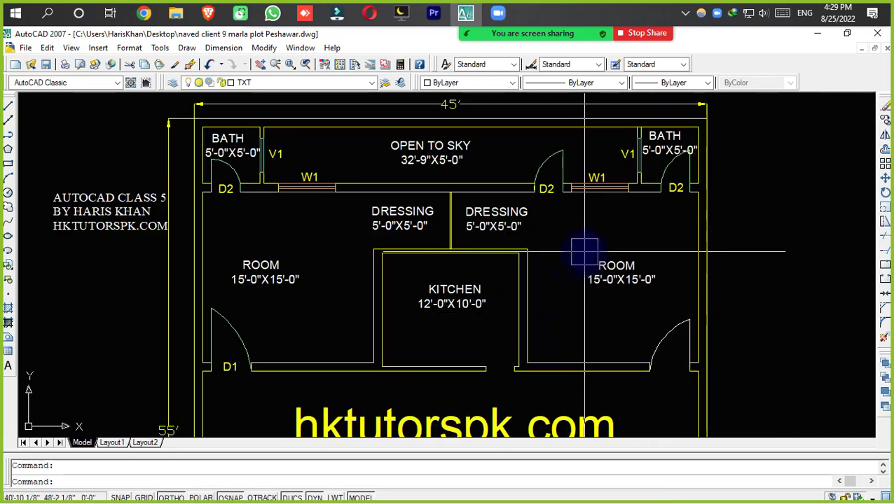
pyautogui.moveTo(584, 251); pyautogui.dragTo(574, 305, button='middle')
pyautogui.scroll(2, 578, 211)
pyautogui.moveTo(582, 208); pyautogui.dragTo(586, 217, button='middle')
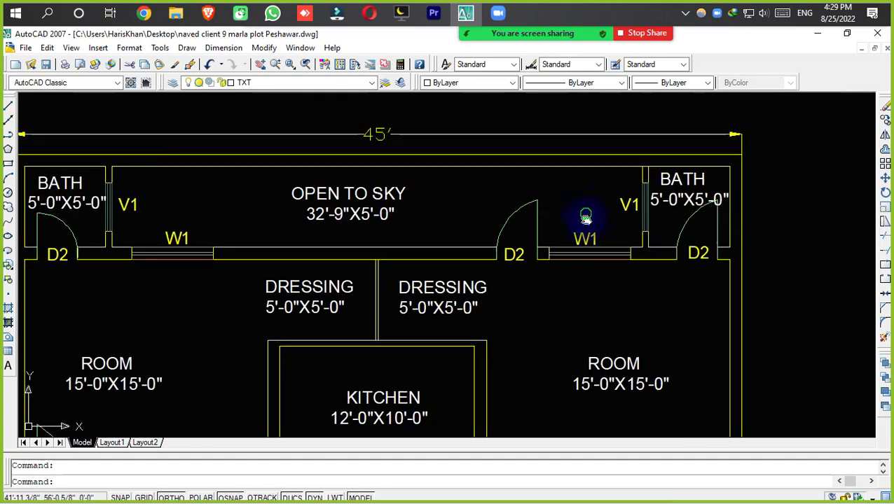
pyautogui.scroll(2, 585, 217)
pyautogui.scroll(2, 591, 248)
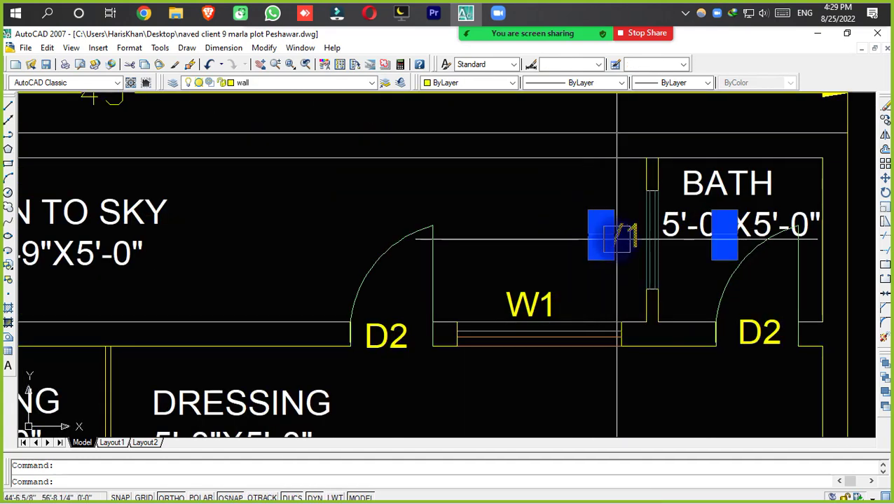
pyautogui.write('ro')
pyautogui.press('space')
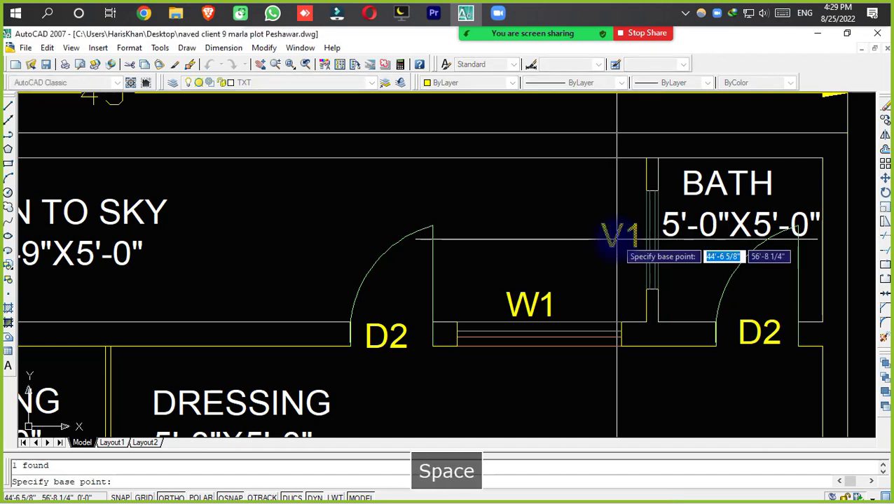
pyautogui.click(634, 265)
pyautogui.click(634, 285)
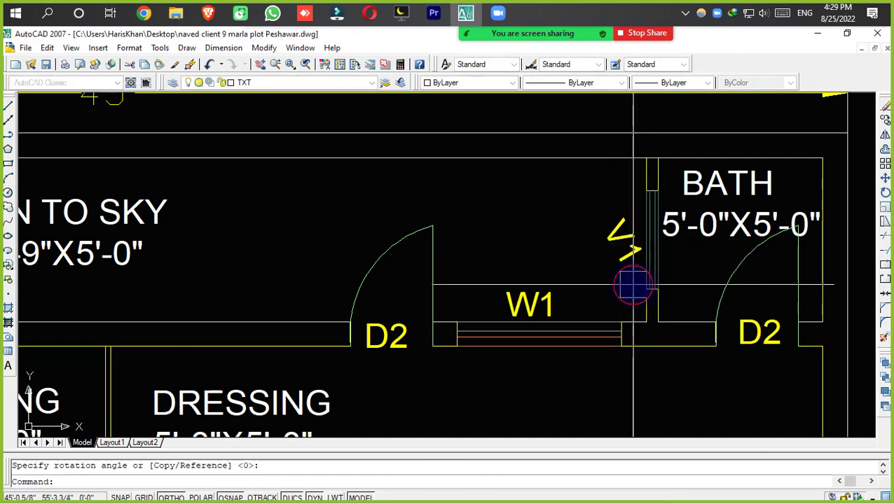
pyautogui.hotkey('ctrl', 'z')
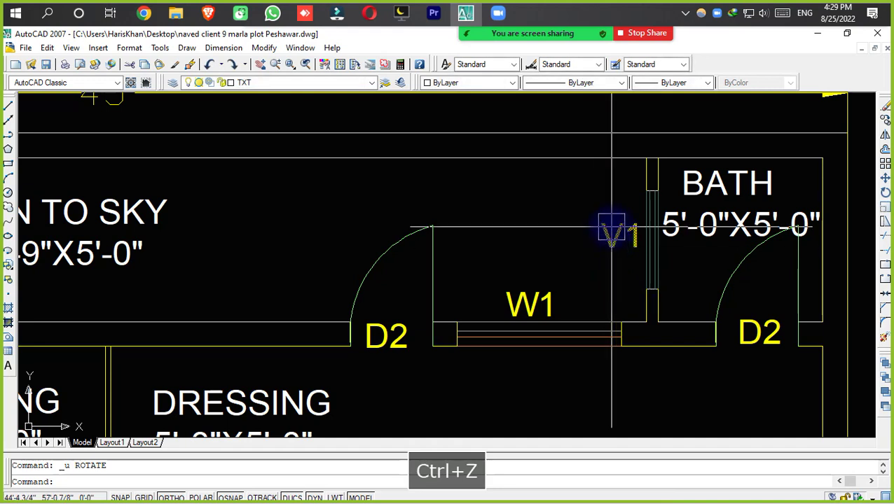
# Rotate the V1 label beside the right bath 90° counterclockwise so it reads vertically
pyautogui.click(604, 228)
pyautogui.write('r')
pyautogui.press('space')
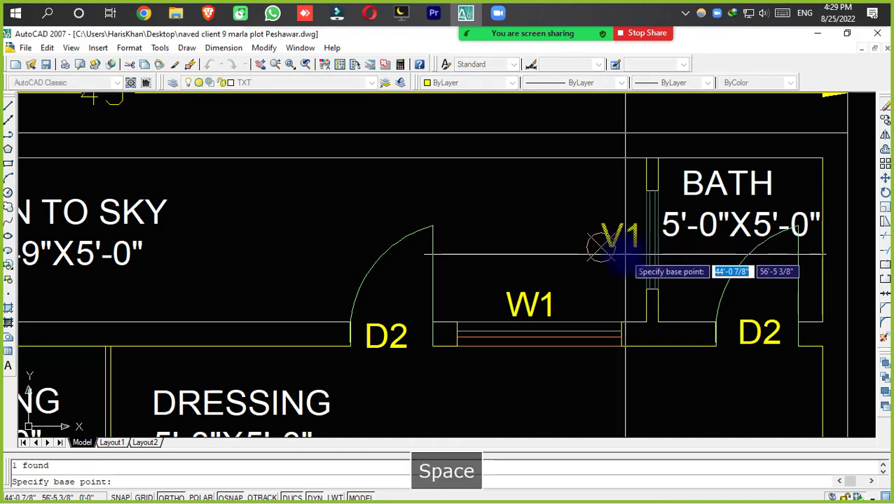
pyautogui.click(599, 245)
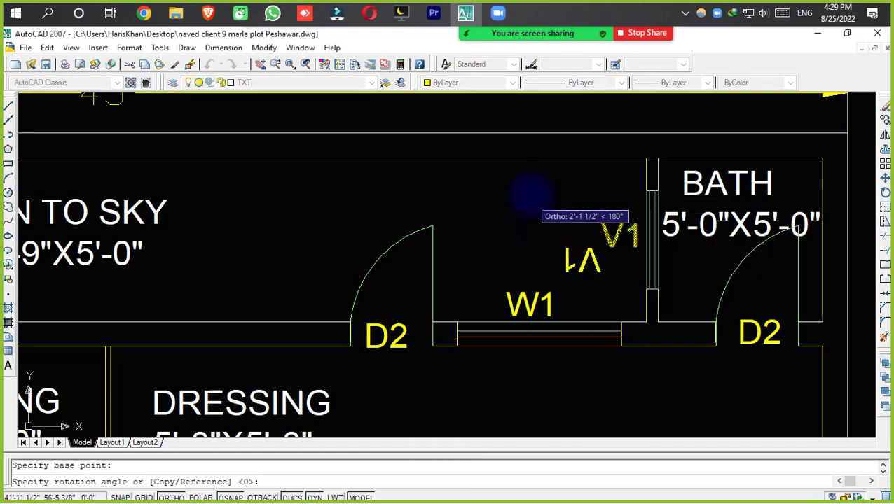
pyautogui.click(591, 191)
# Move the vertical V1 label next to the right bath's ventilator opening and save the drawing
pyautogui.scroll(3, 574, 245)
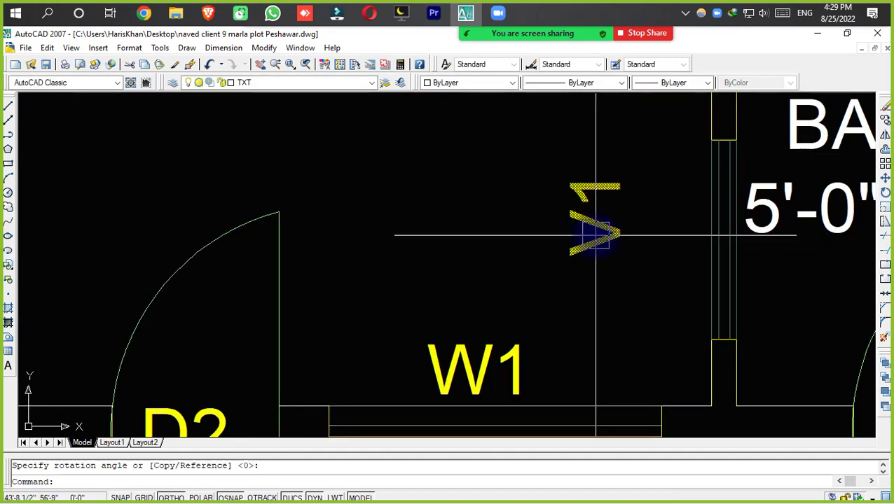
pyautogui.click(587, 232)
pyautogui.moveTo(609, 228); pyautogui.dragTo(682, 253)
pyautogui.scroll(-6, 684, 259)
pyautogui.press('Escape')
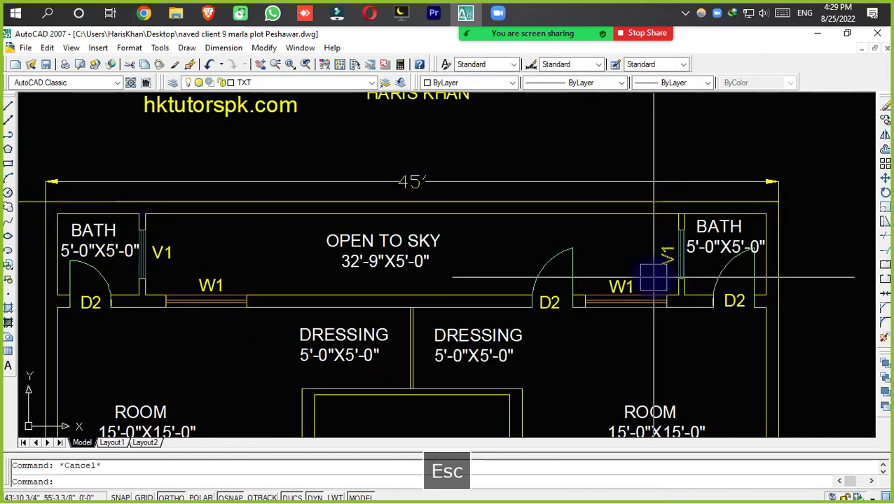
pyautogui.hotkey('ctrl', 's')
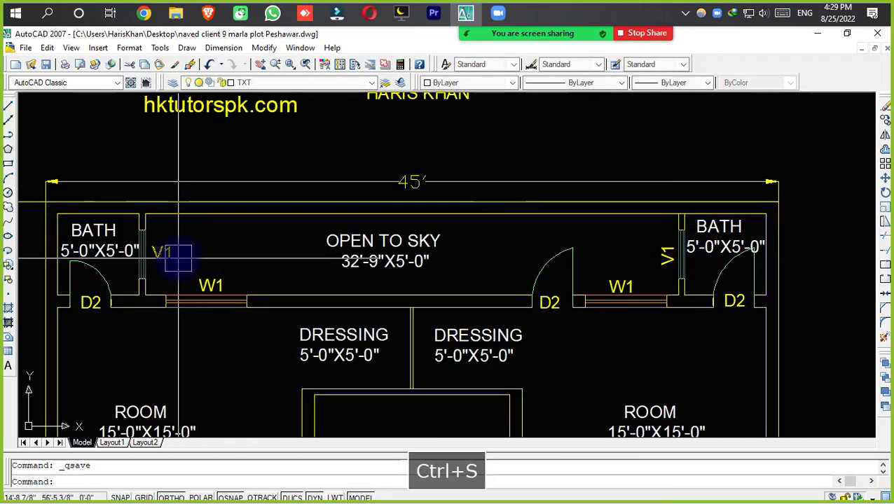
# Rotate the V1 label beside the left bath a quarter turn clockwise so it reads downward
pyautogui.scroll(4, 177, 257)
pyautogui.moveTo(162, 238); pyautogui.dragTo(415, 249, button='middle')
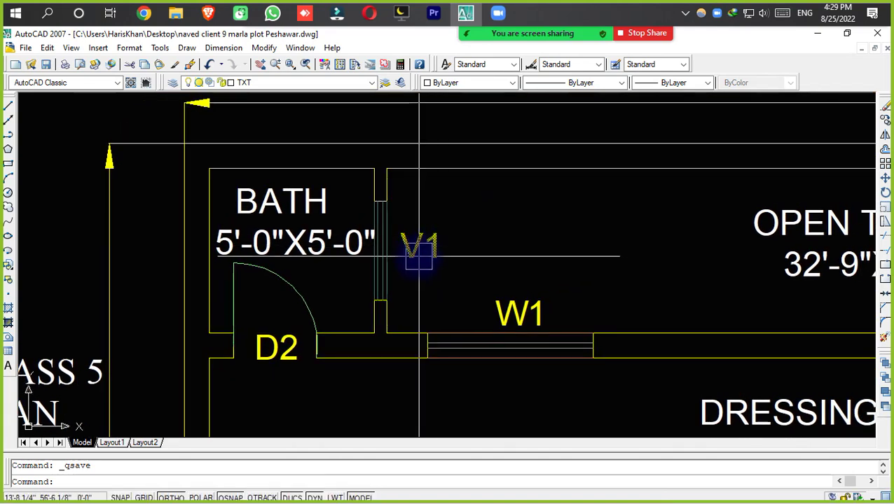
pyautogui.scroll(2, 414, 248)
pyautogui.click(414, 248)
pyautogui.press('r')
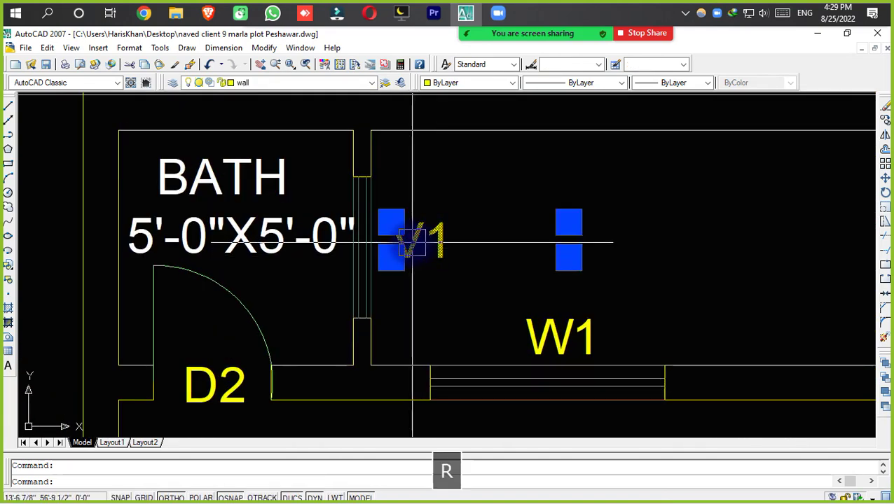
pyautogui.press('Escape')
pyautogui.write('ro')
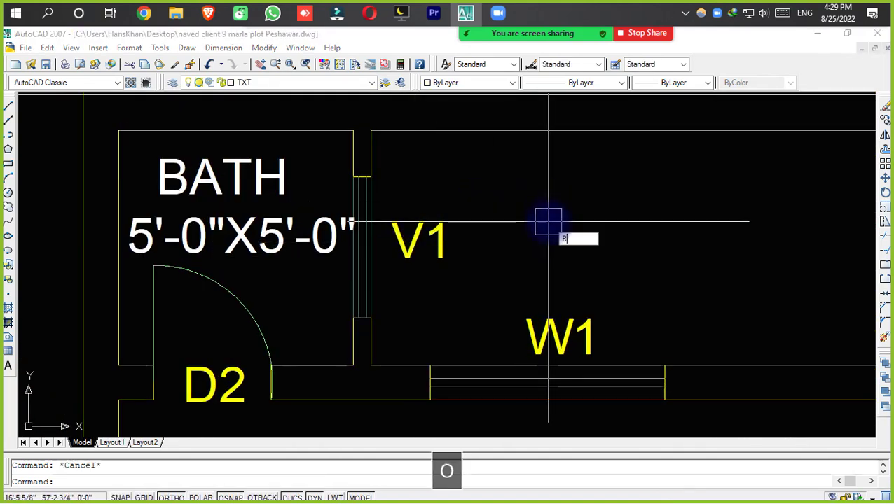
pyautogui.press('space')
pyautogui.click(438, 217)
pyautogui.press('space')
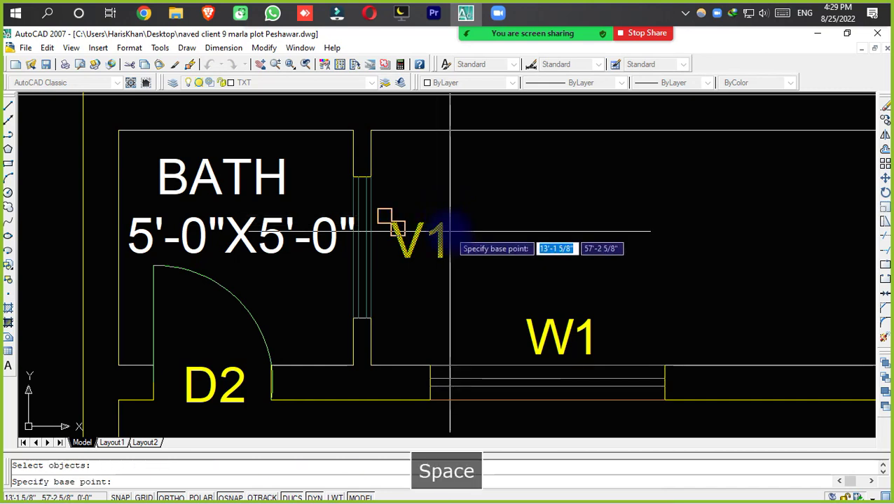
pyautogui.click(442, 225)
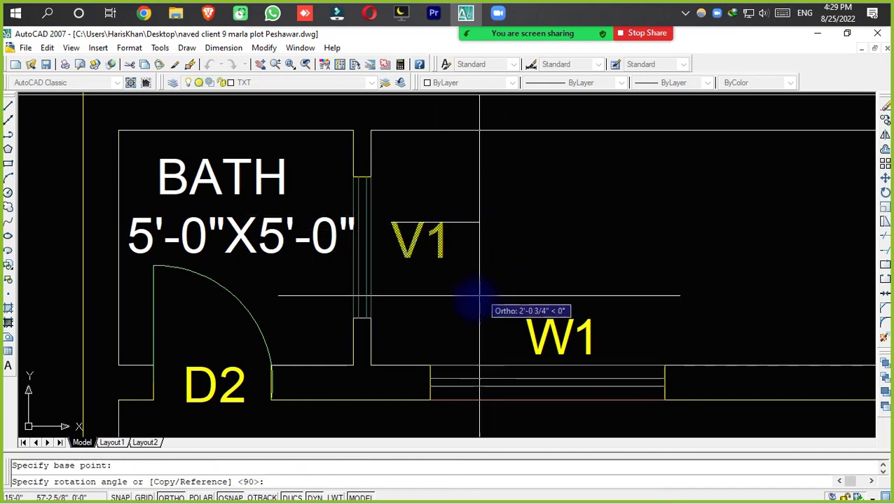
pyautogui.click(397, 323)
# Move the rotated V1 label off the left bath's wall, just inside the open-to-sky area next to the ventilator
pyautogui.click(395, 284)
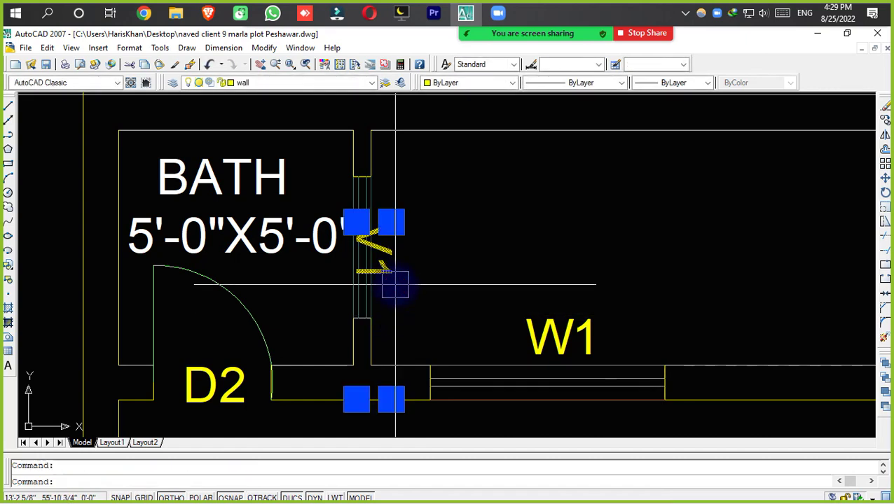
pyautogui.write('m')
pyautogui.press('space')
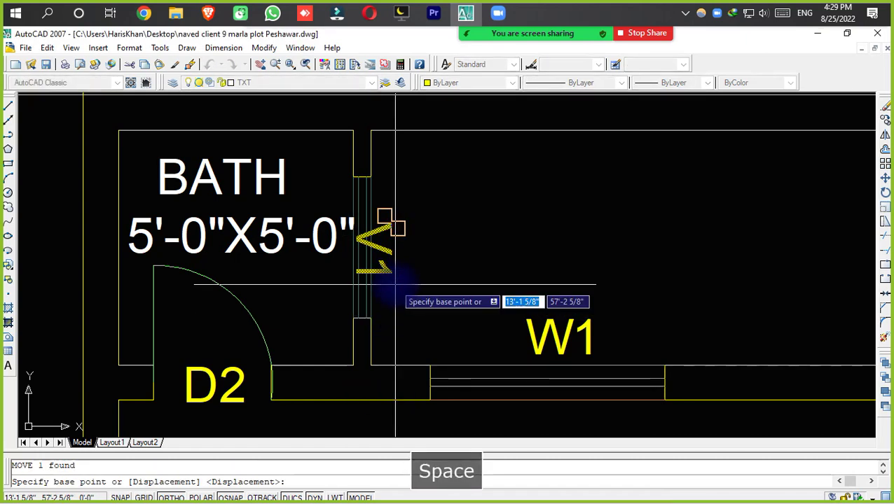
pyautogui.click(381, 269)
pyautogui.click(403, 273)
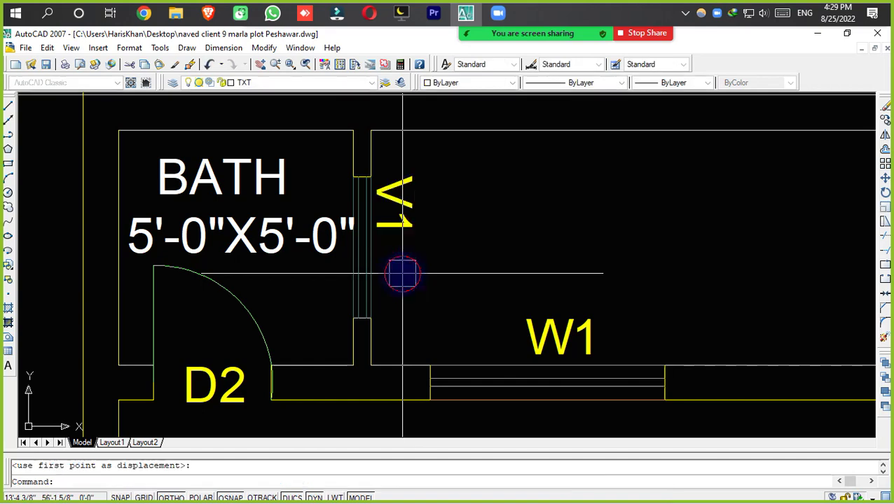
# Move the vertical V1 label down beside the middle of the left bath's ventilator opening and save the drawing
pyautogui.click(398, 202)
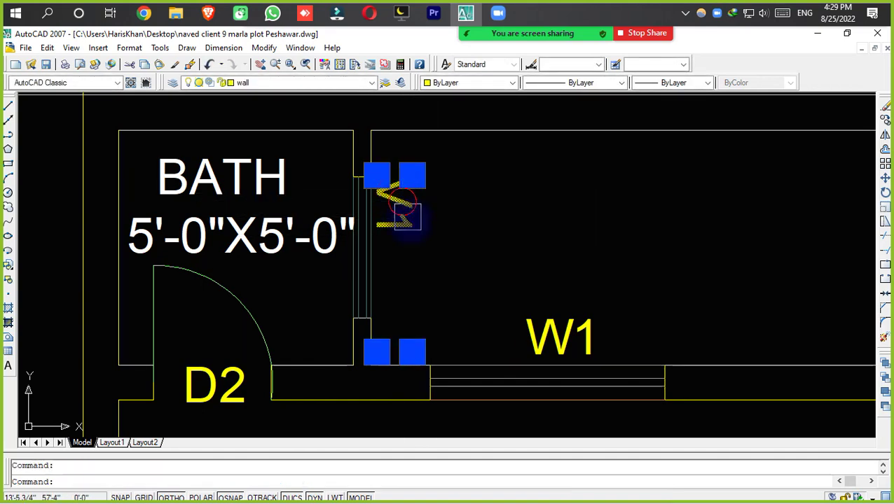
pyautogui.moveTo(407, 217); pyautogui.dragTo(416, 241)
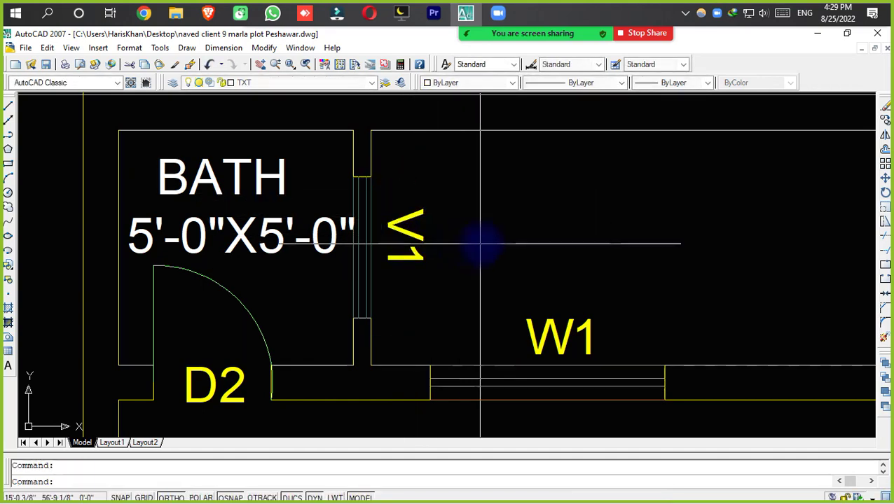
pyautogui.press('Escape')
pyautogui.scroll(-2, 483, 241)
pyautogui.hotkey('ctrl', 's')
pyautogui.scroll(-2, 451, 225)
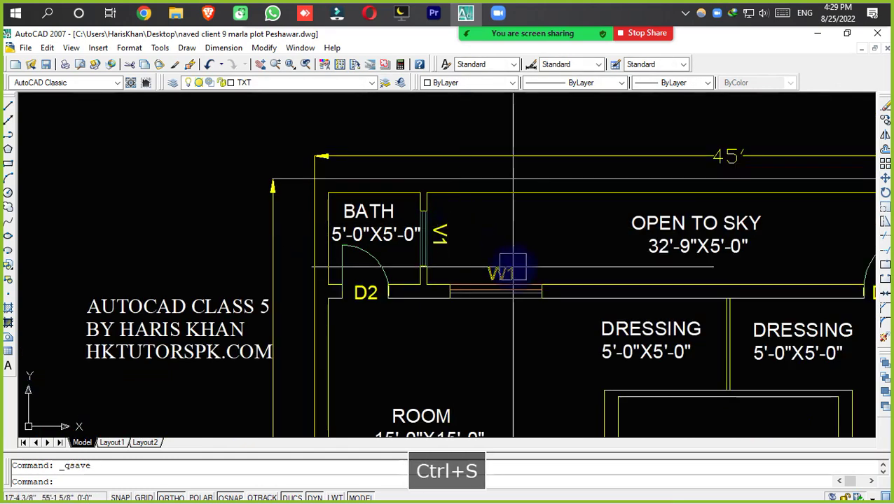
pyautogui.moveTo(518, 288); pyautogui.dragTo(419, 262, button='middle')
pyautogui.scroll(-4, 476, 273)
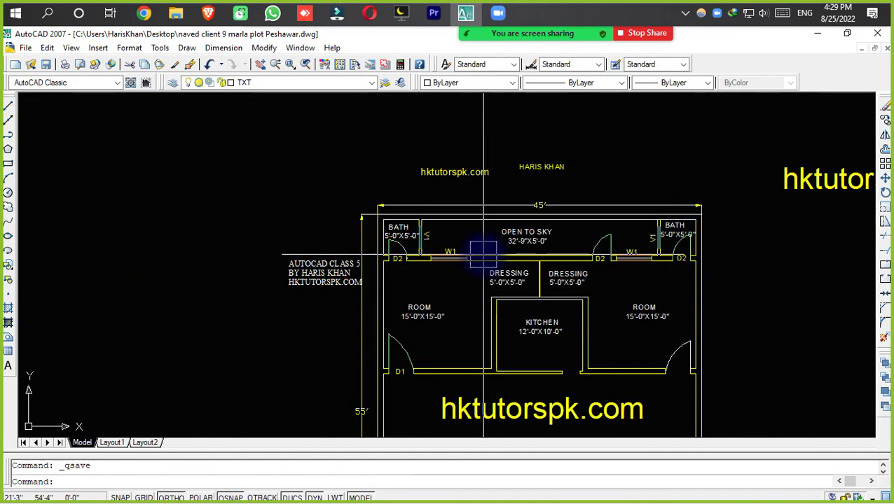
pyautogui.scroll(2, 490, 264)
pyautogui.moveTo(578, 285); pyautogui.dragTo(521, 272, button='middle')
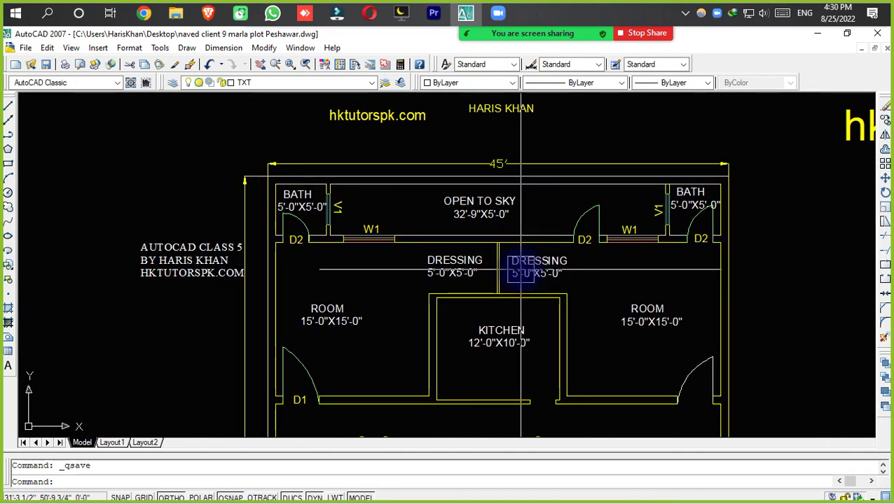
pyautogui.hotkey('ctrl', 's')
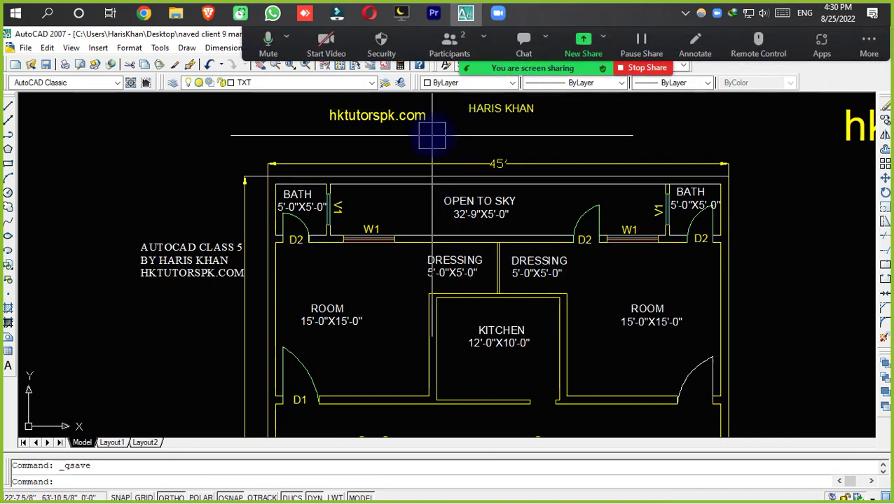
# Switch to the AutoCAD training PDF in WPS Office and examine the list of file and editing commands on page 5
pyautogui.press('F9')
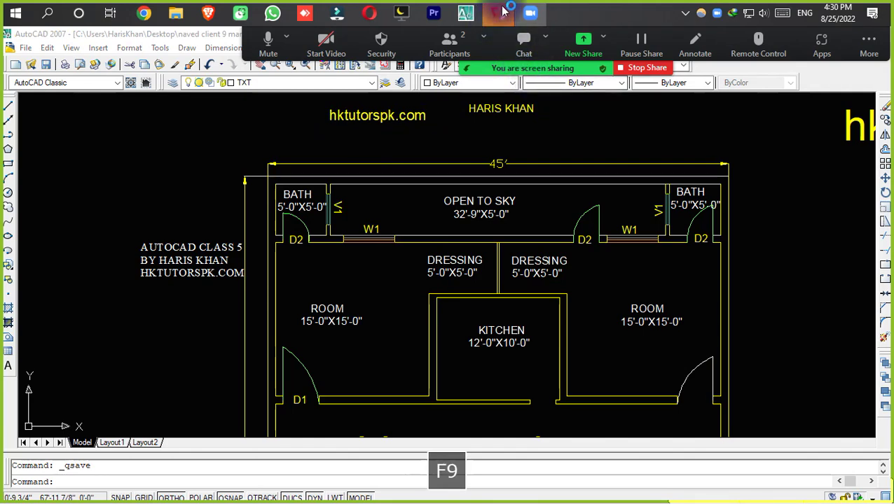
pyautogui.click(499, 13)
pyautogui.scroll(1, 585, 265)
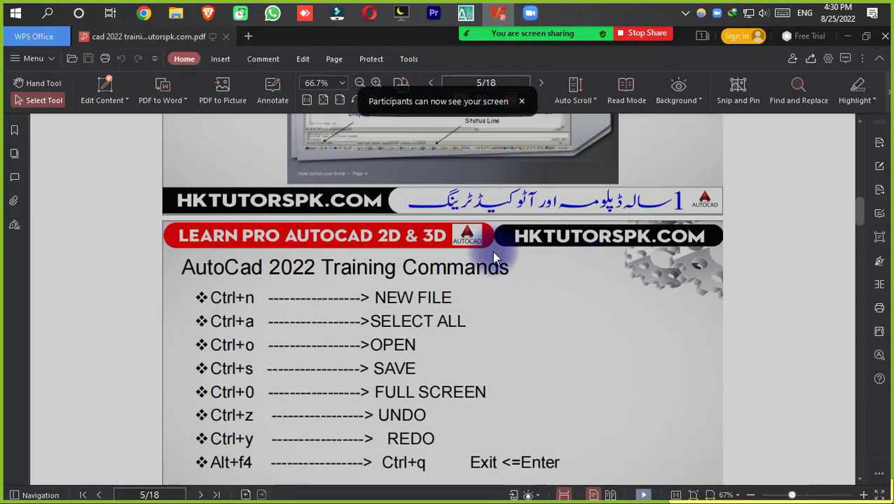
pyautogui.scroll(3, 560, 409)
pyautogui.scroll(4, 537, 390)
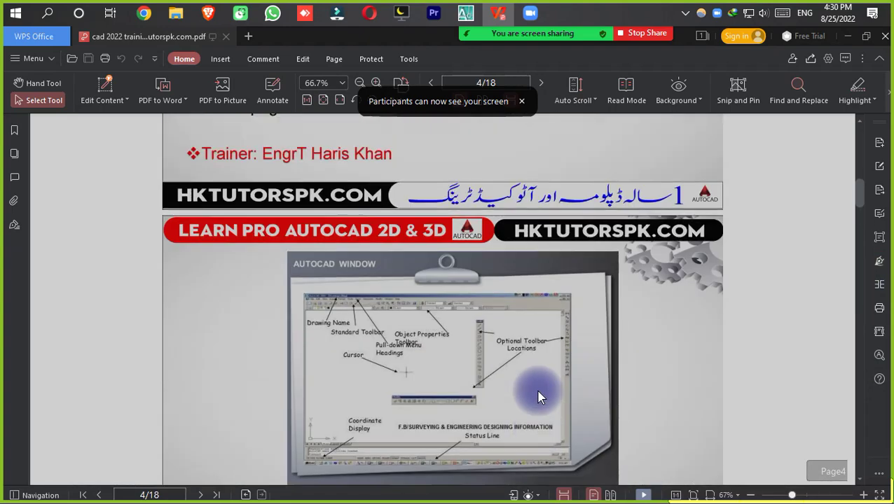
pyautogui.scroll(-10, 537, 390)
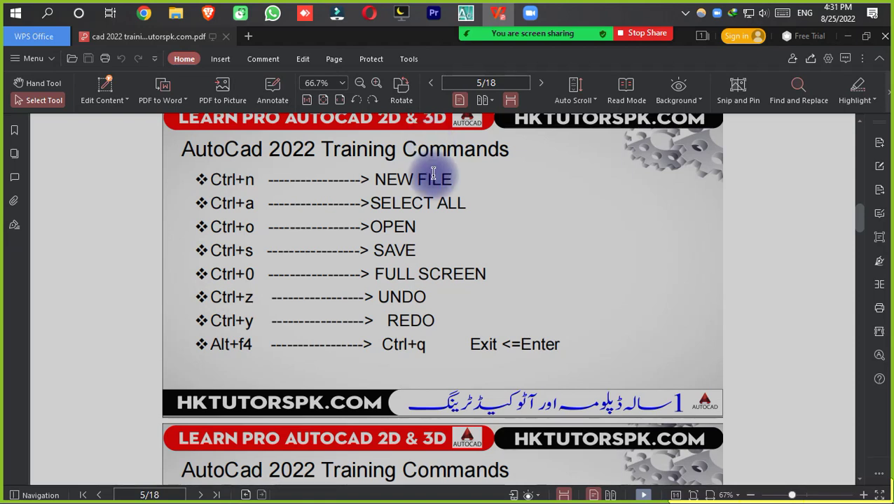
# Switch back to AutoCAD, select every object in the floor plan drawing and clear the selection
pyautogui.click(465, 13)
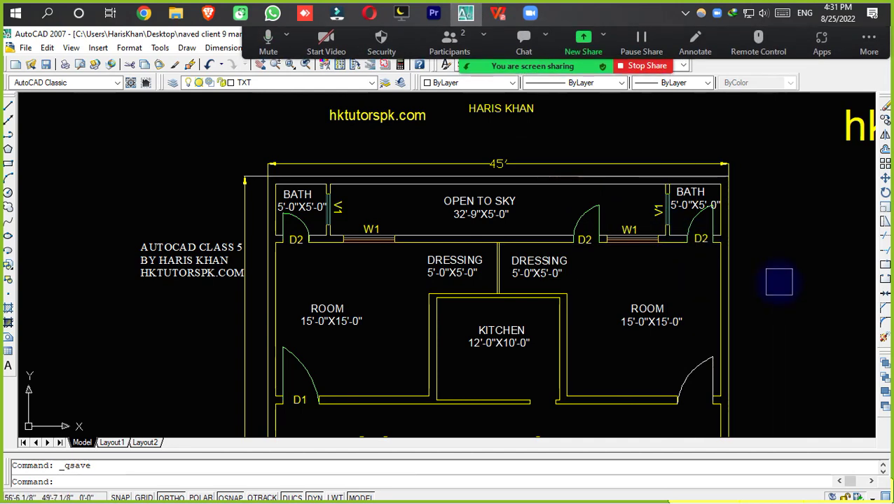
pyautogui.hotkey('ctrl', 'a')
pyautogui.scroll(-6, 779, 283)
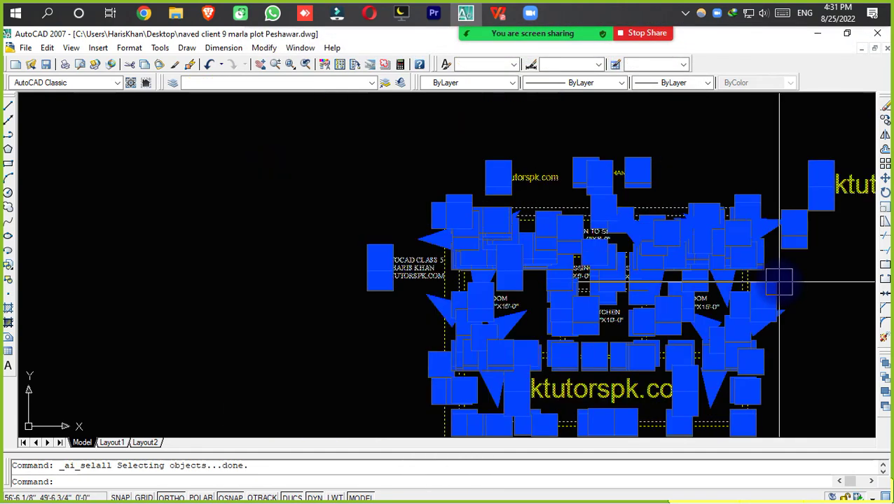
pyautogui.moveTo(772, 287)
pyautogui.mouseDown(button='middle')
pyautogui.moveTo(444, 257)
pyautogui.moveTo(392, 236)
pyautogui.mouseUp(button='middle')
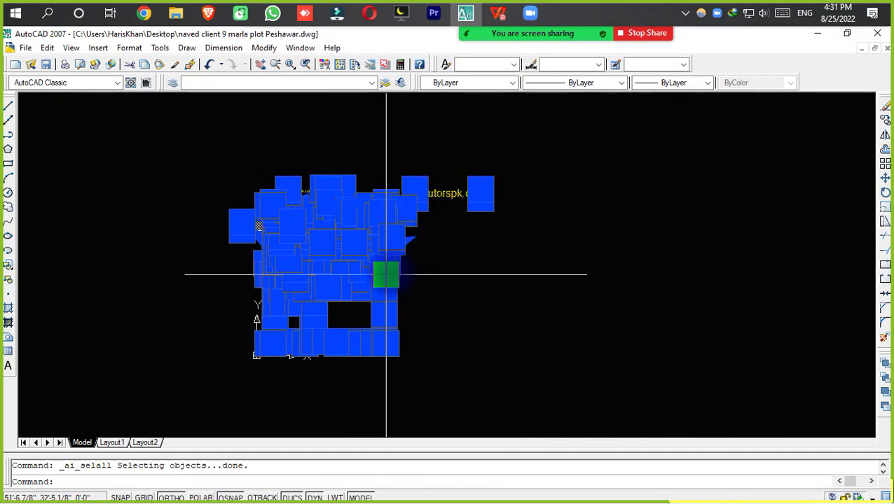
pyautogui.press('Escape')
pyautogui.hotkey('ctrl', 'a')
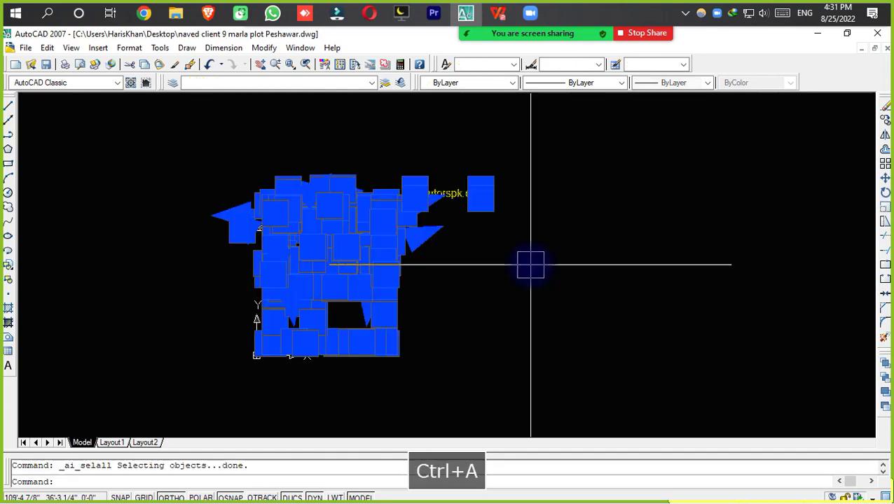
pyautogui.press('Escape')
pyautogui.scroll(6, 212, 174)
pyautogui.scroll(1, 396, 308)
pyautogui.moveTo(398, 310); pyautogui.dragTo(384, 238, button='middle')
# Close AutoCAD with the drawing's changes saved, and reopen the 9 marla plot drawing from the desktop
pyautogui.click(496, 10)
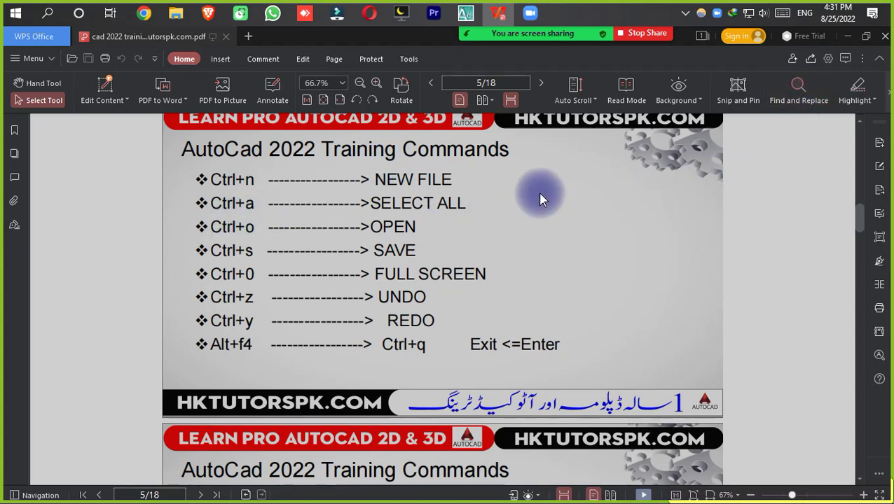
pyautogui.click(847, 38)
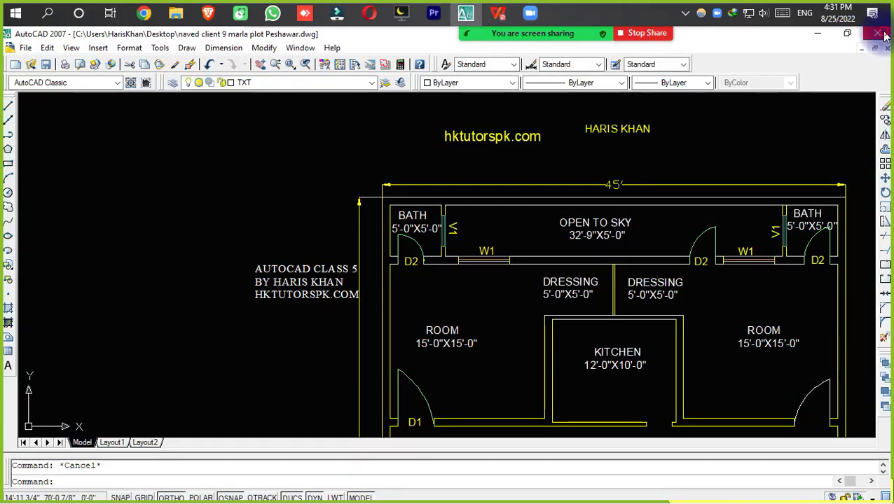
pyautogui.click(880, 34)
pyautogui.hotkey('ctrl', 's')
pyautogui.click(429, 299)
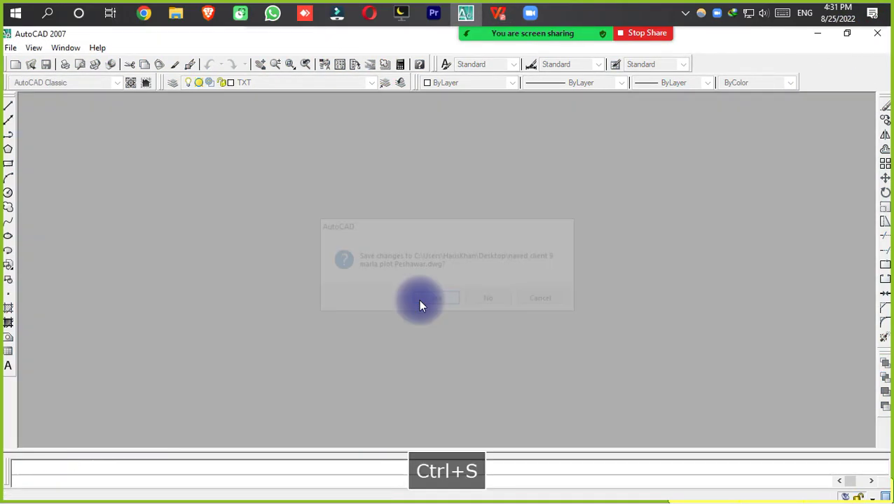
pyautogui.click(876, 32)
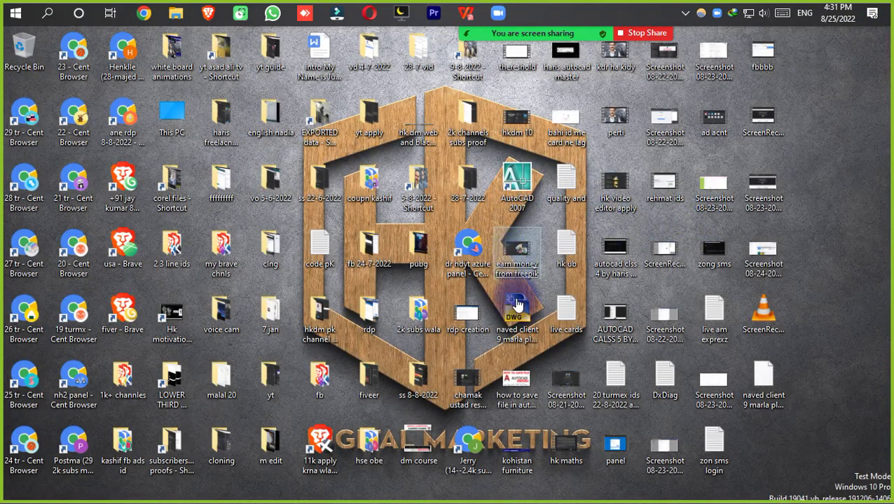
pyautogui.doubleClick(517, 327)
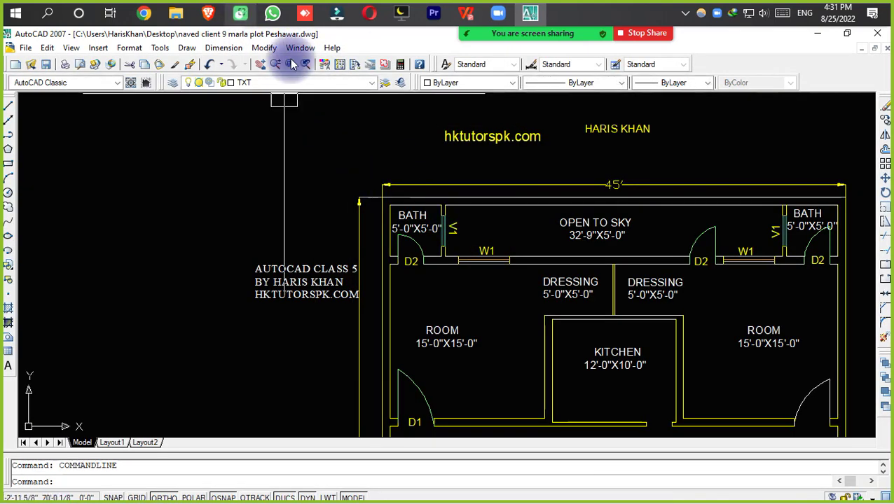
# Save the reopened floor plan drawing
pyautogui.click(26, 48)
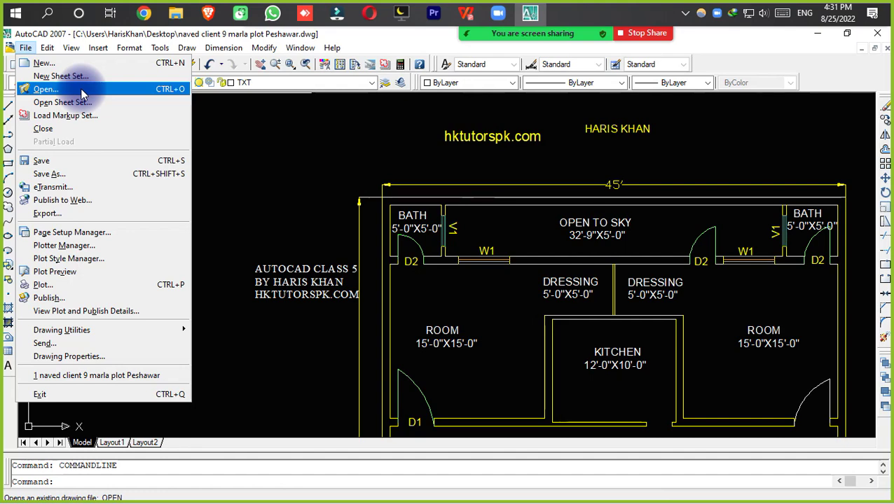
pyautogui.click(247, 215)
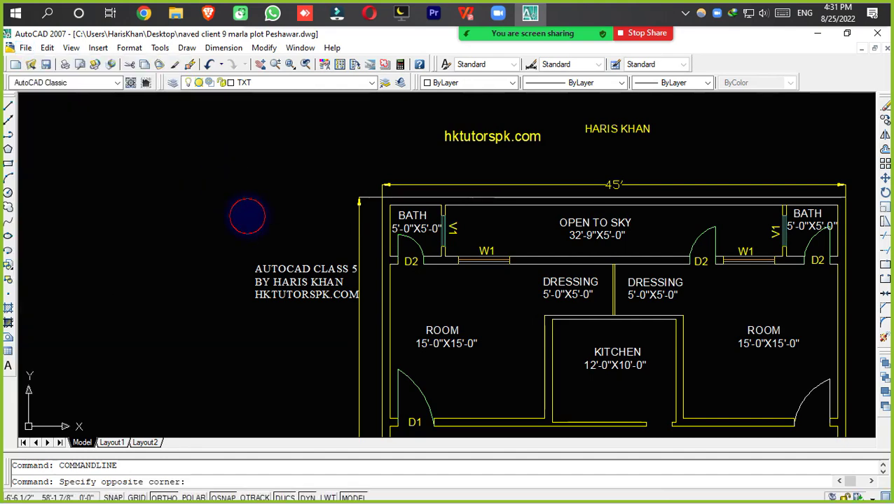
pyautogui.press('Escape')
pyautogui.scroll(-5, 448, 259)
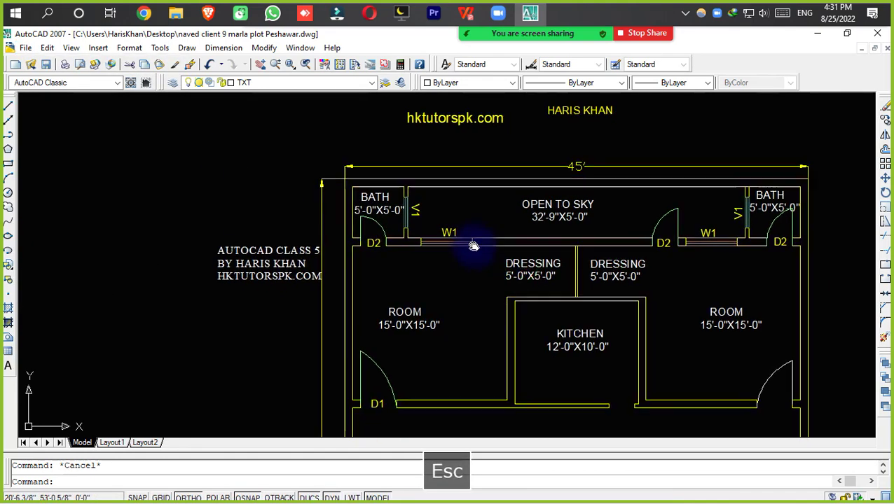
pyautogui.hotkey('ctrl', 's')
pyautogui.moveTo(425, 243); pyautogui.dragTo(405, 228, button='middle')
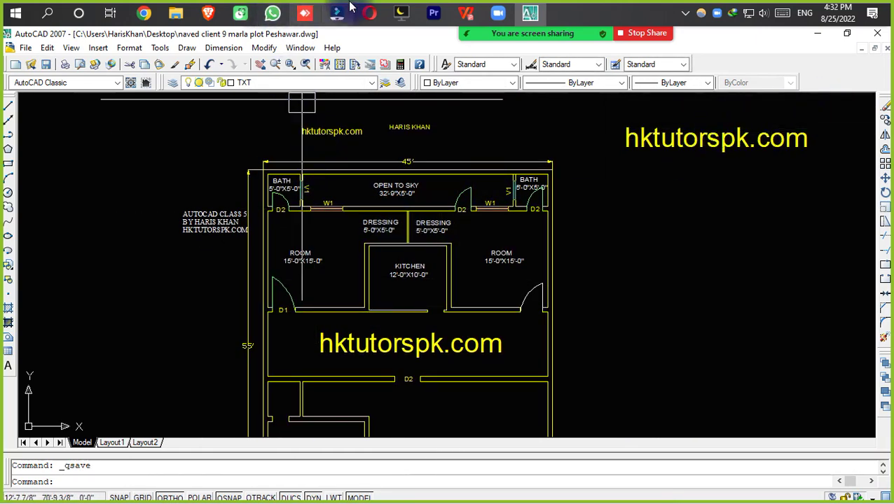
# Switch to the training PDF to check its command list, and return to the floor plan in AutoCAD
pyautogui.click(473, 10)
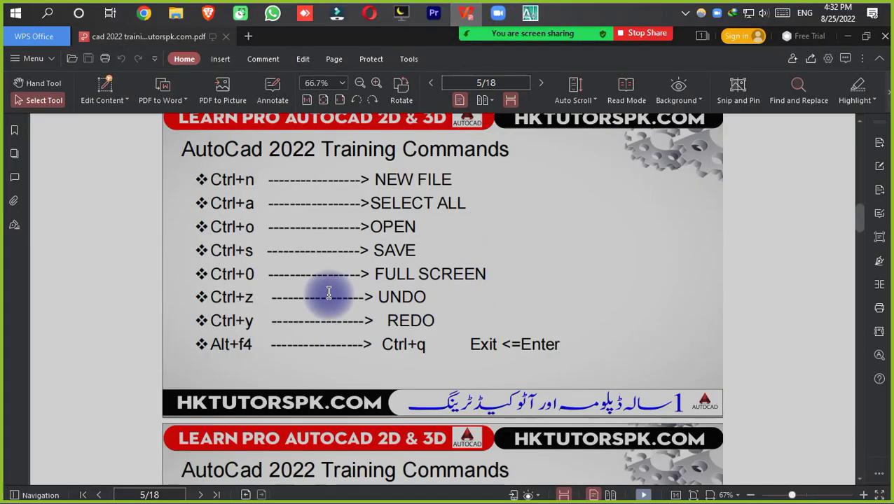
pyautogui.click(527, 13)
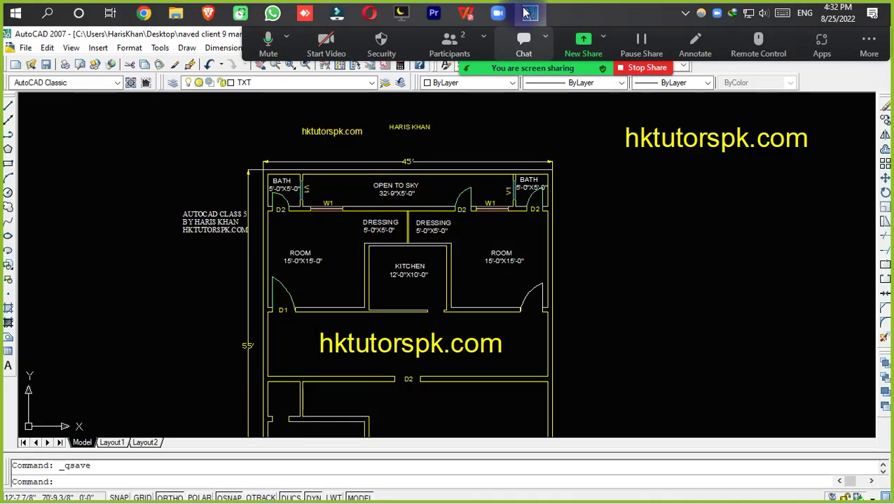
pyautogui.moveTo(638, 281); pyautogui.dragTo(591, 277, button='middle')
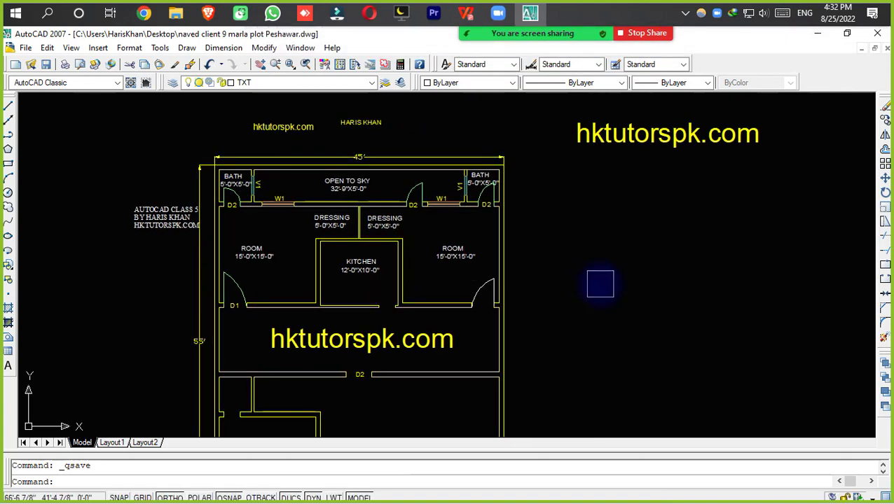
# Toggle the full-screen Clean Screen view on and off several times, finishing with the normal interface restored
pyautogui.hotkey('ctrl', '0')
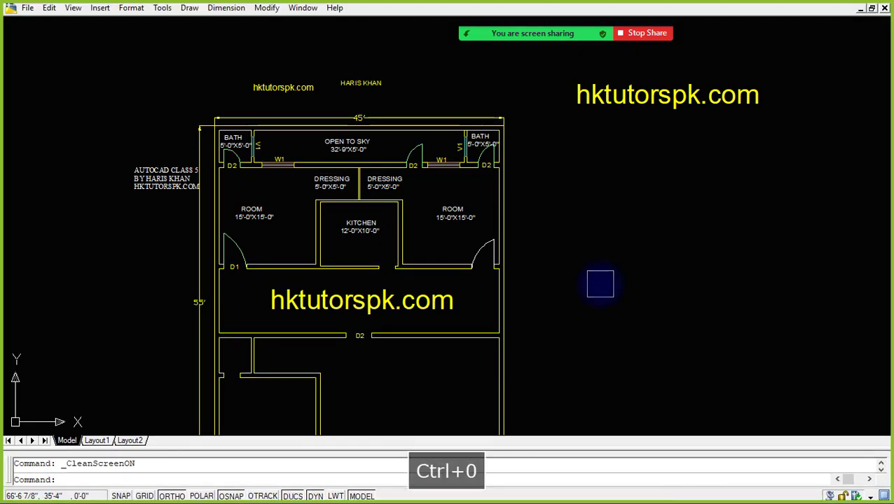
pyautogui.hotkey('ctrl', '0')
pyautogui.hotkey('ctrl', '0')
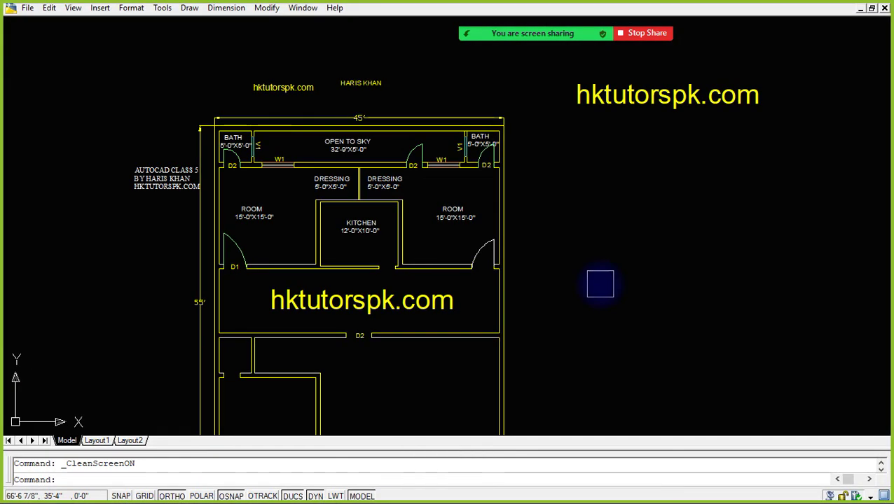
pyautogui.hotkey('ctrl', '0')
pyautogui.hotkey('ctrl', '0')
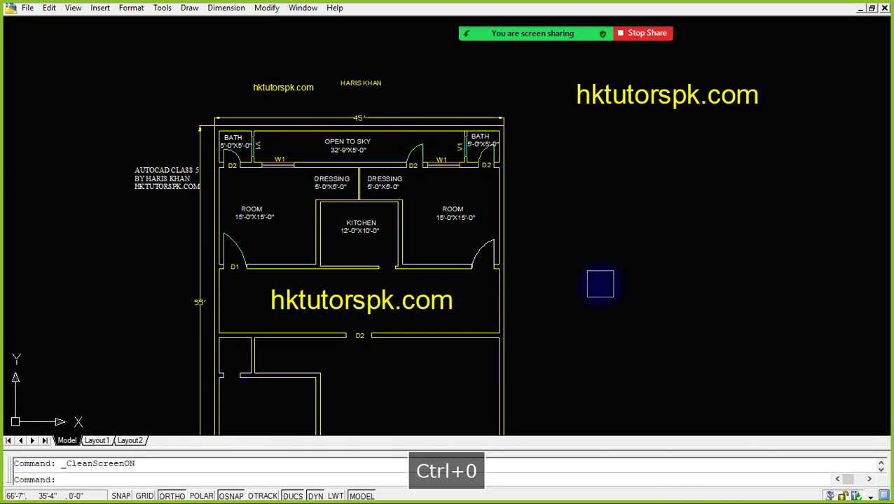
pyautogui.hotkey('ctrl', '0')
pyautogui.hotkey('ctrl', '0')
pyautogui.hotkey('ctrl', '0')
pyautogui.hotkey('ctrl', '0')
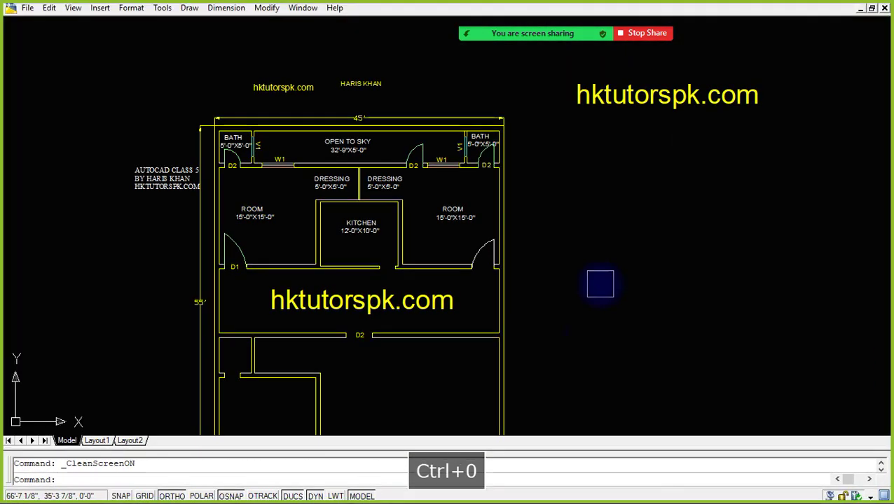
pyautogui.hotkey('ctrl', '0')
pyautogui.hotkey('ctrl', '0')
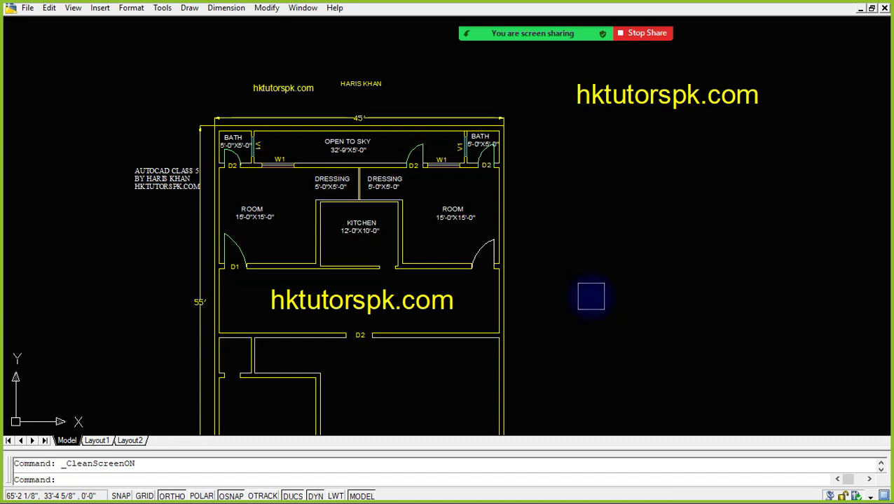
pyautogui.hotkey('ctrl', '0')
pyautogui.hotkey('ctrl', '0')
pyautogui.hotkey('ctrl', '0')
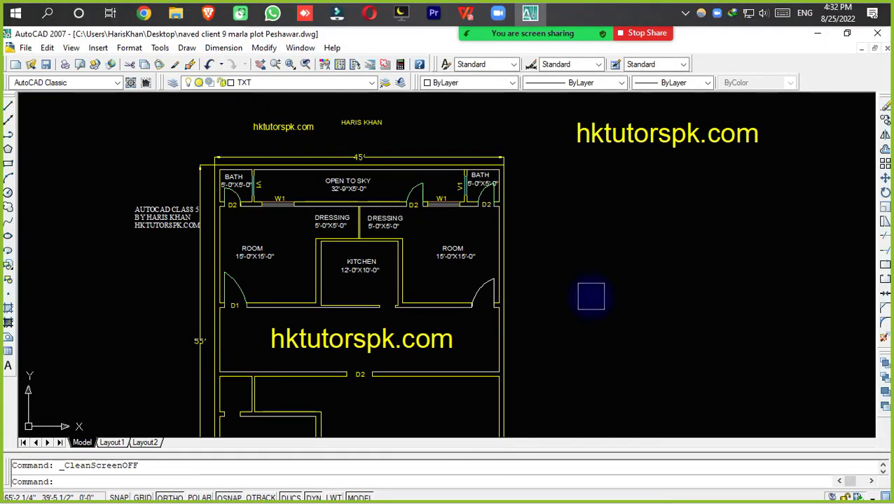
pyautogui.hotkey('ctrl', '0')
pyautogui.hotkey('ctrl', '0')
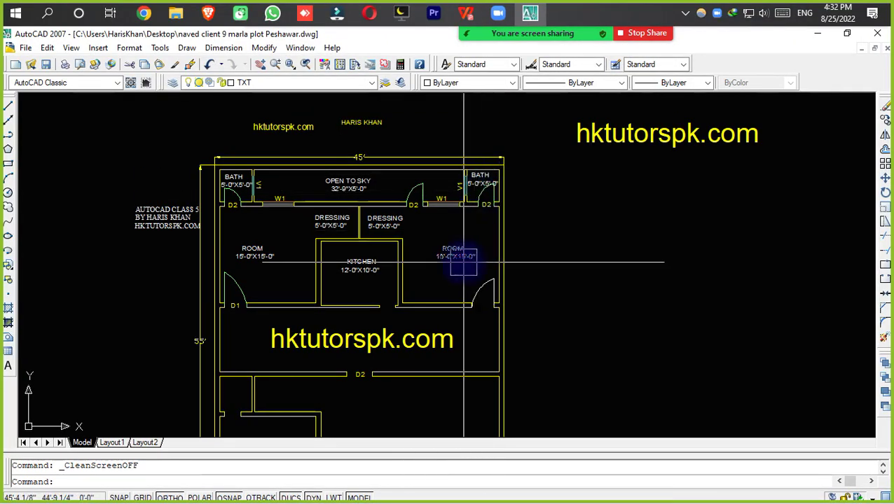
pyautogui.hotkey('ctrl', '0')
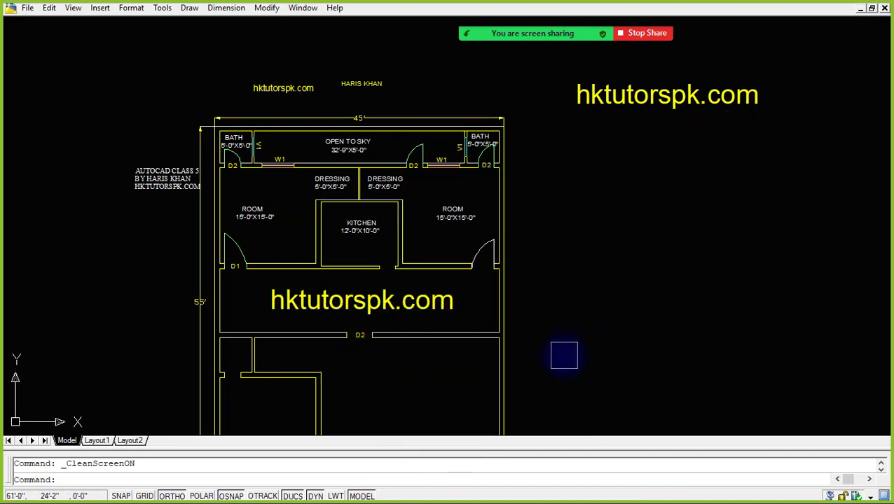
pyautogui.hotkey('ctrl', '0')
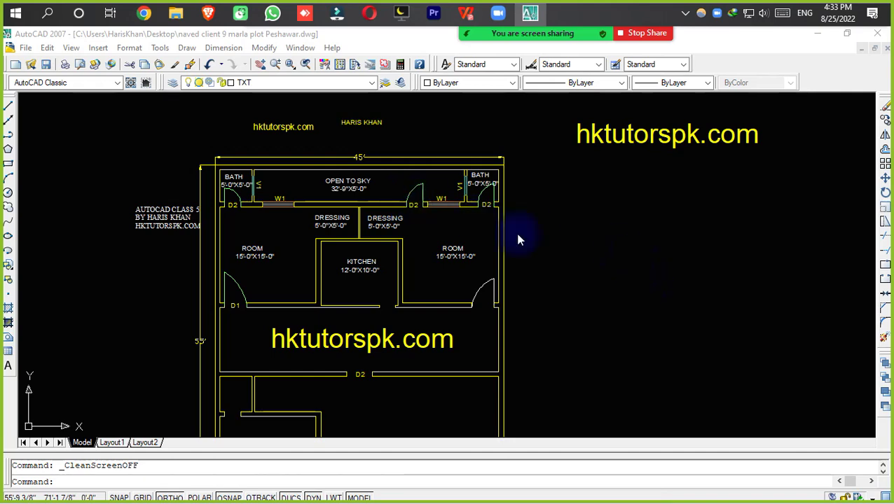
# Check the training PDF's command list, return to AutoCAD, erase all objects in the floor plan and undo the erasure
pyautogui.click(466, 12)
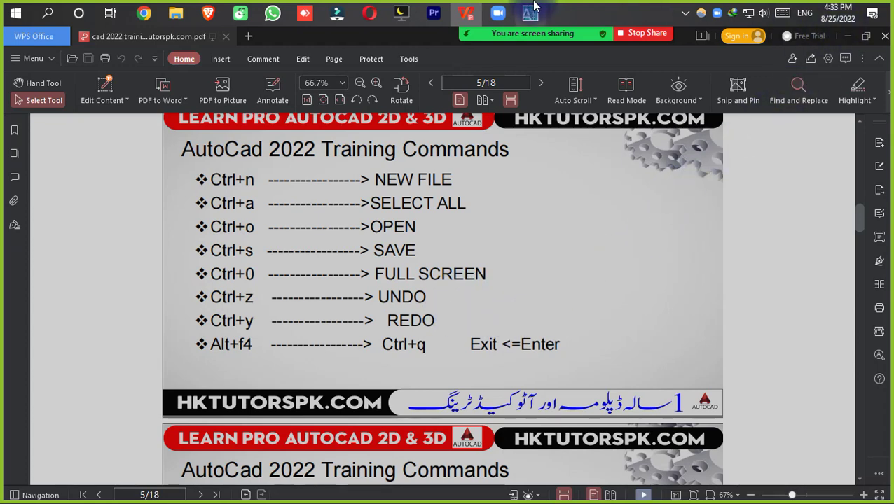
pyautogui.click(532, 10)
pyautogui.hotkey('ctrl', 'a')
pyautogui.press('Delete')
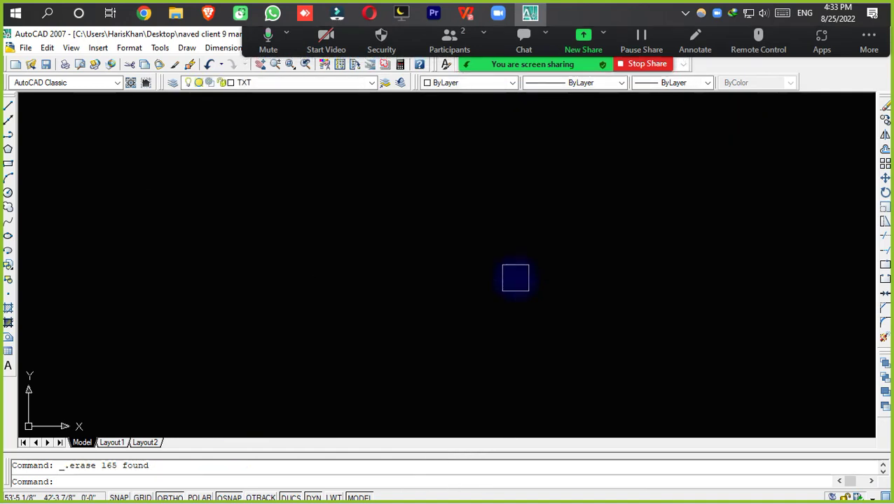
pyautogui.hotkey('ctrl', 'z')
# Save the drawing, step backward and forward through the recent commands with Undo and Redo, and save it again
pyautogui.hotkey('ctrl', 's')
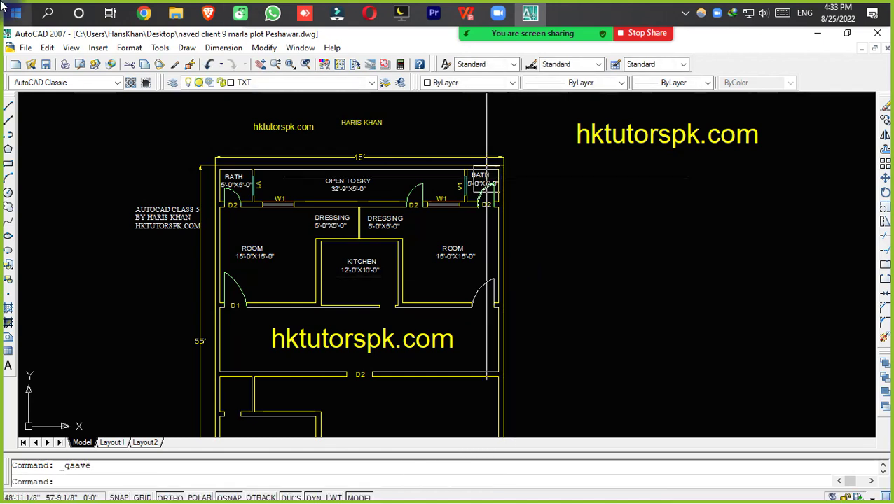
pyautogui.click(212, 66)
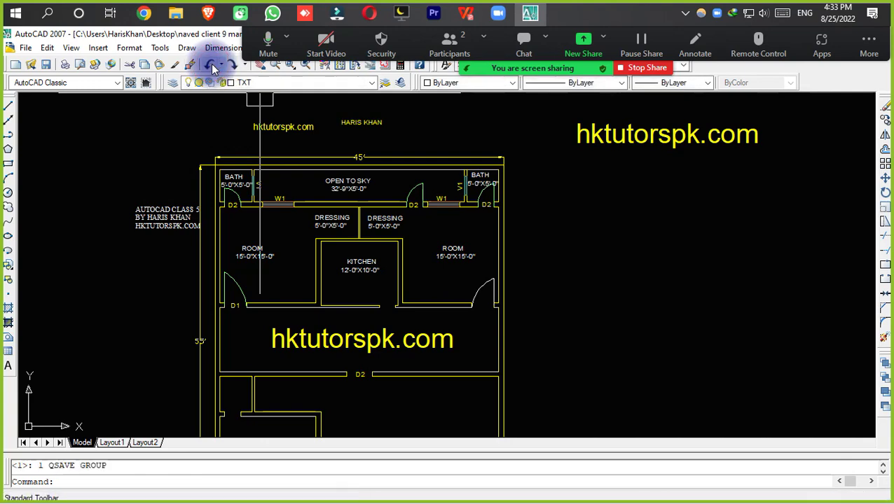
pyautogui.click(233, 65)
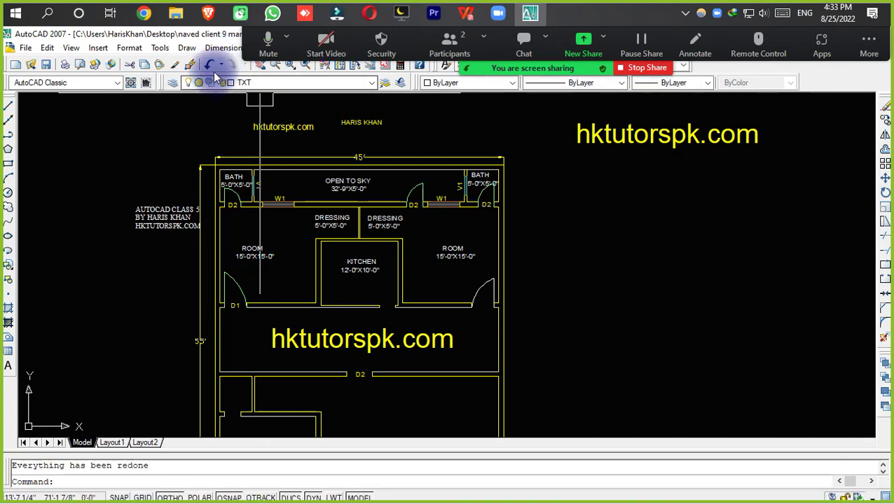
pyautogui.click(210, 65)
pyautogui.click(212, 66)
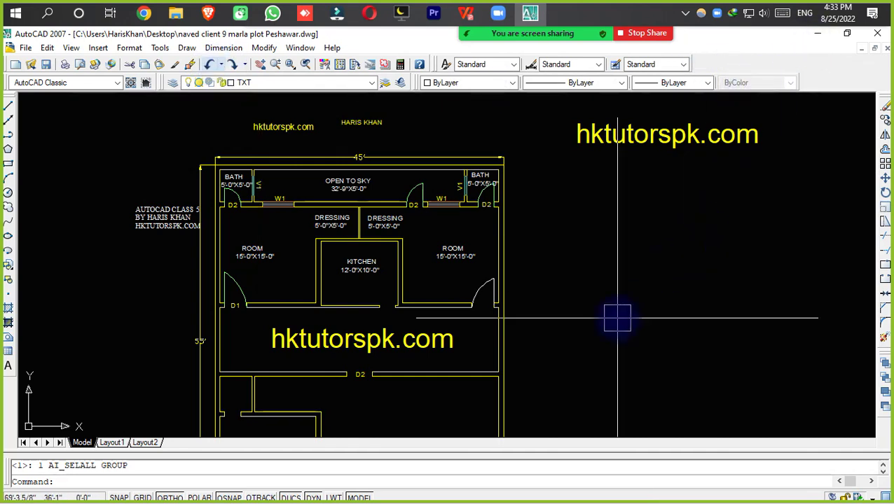
pyautogui.hotkey('ctrl', 's')
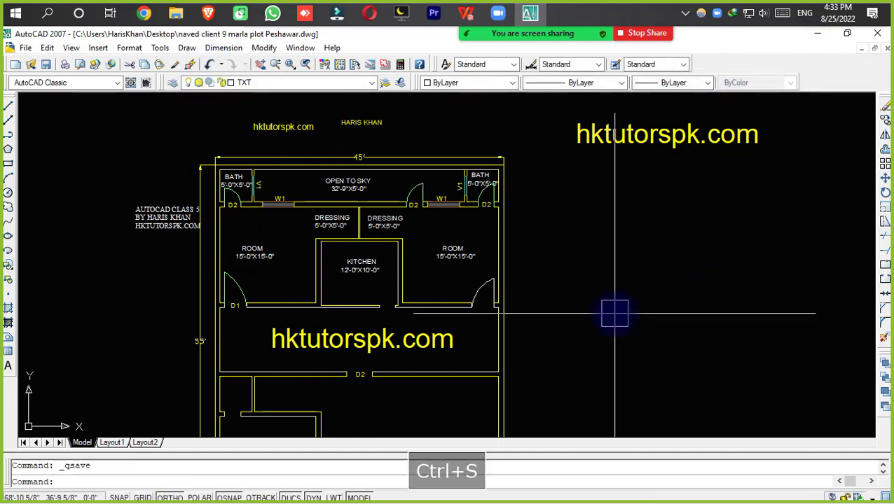
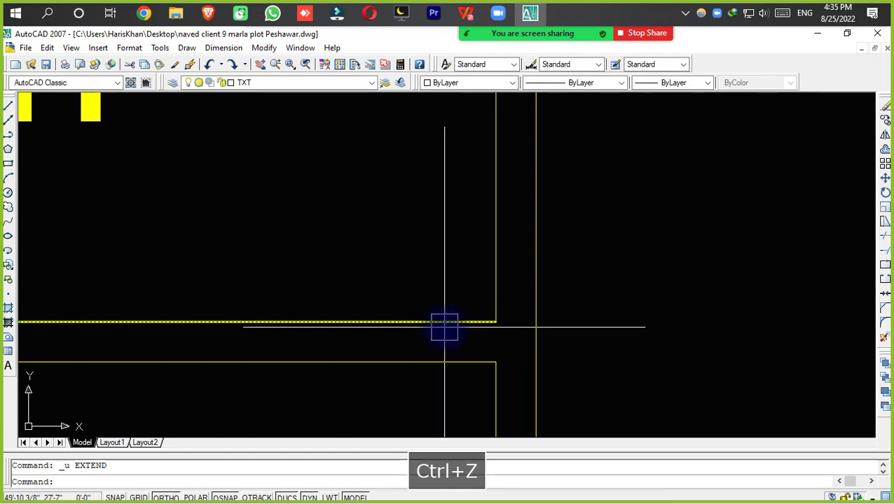
# Using the Trim command, extend the upper line of the wall beside D2 to the outer wall line and trim it back
pyautogui.write('TR')
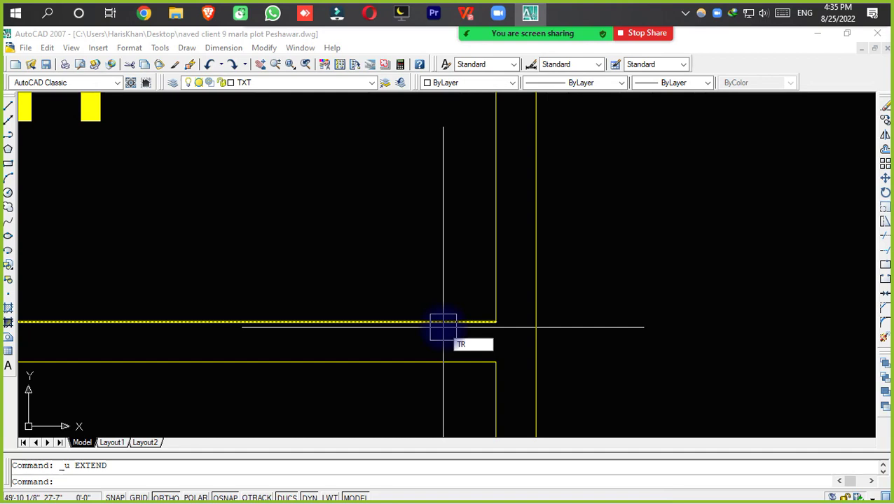
pyautogui.press('space')
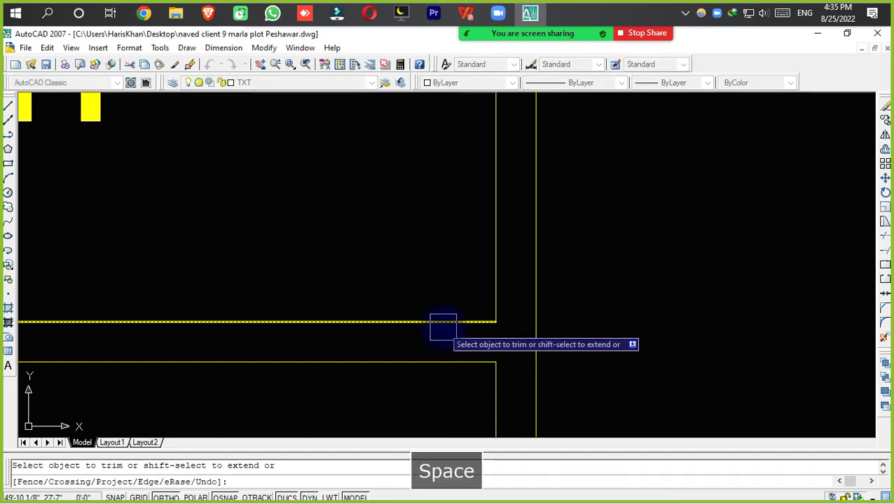
pyautogui.scroll(-4, 460, 330)
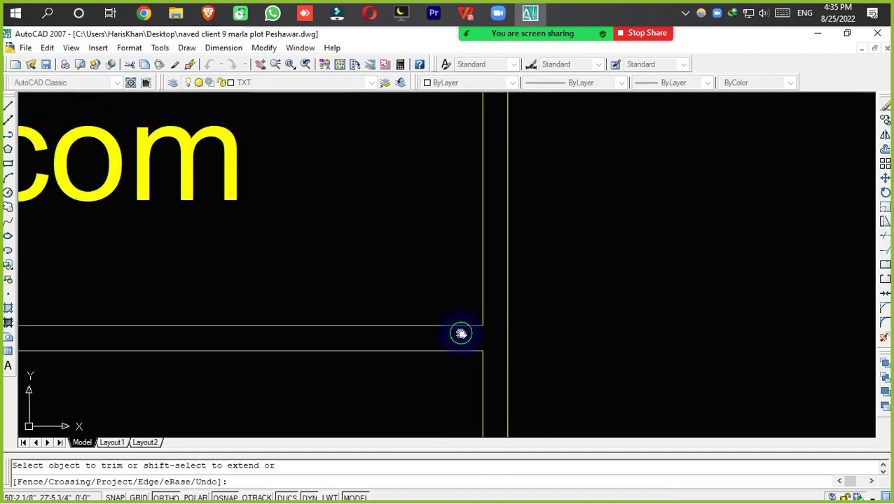
pyautogui.scroll(-2, 623, 309)
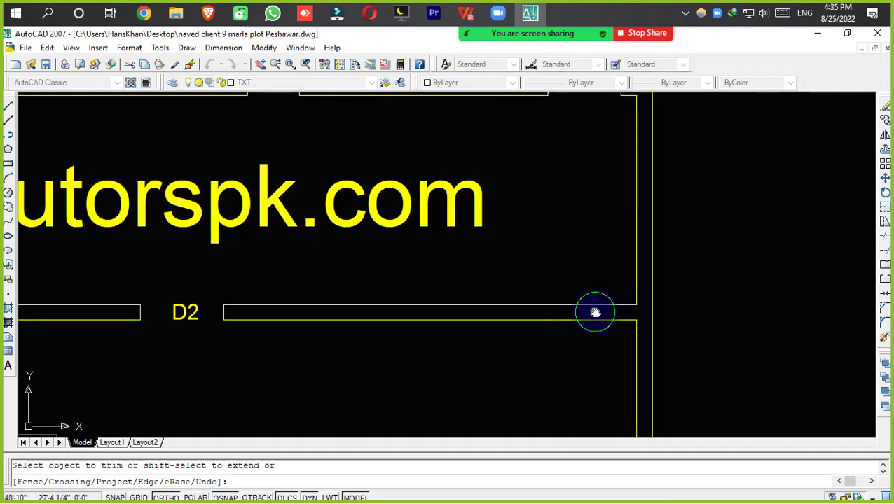
pyautogui.scroll(2, 617, 303)
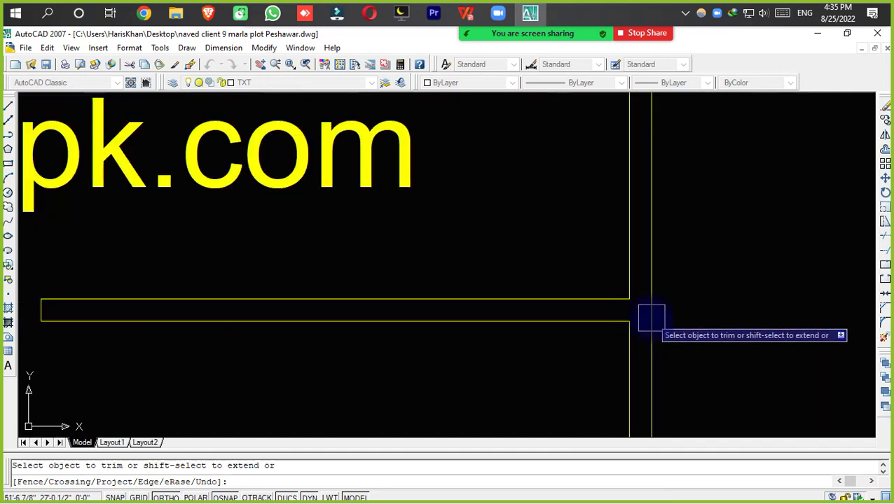
pyautogui.keyDown('shift'); pyautogui.click(583, 299); pyautogui.keyUp('shift')
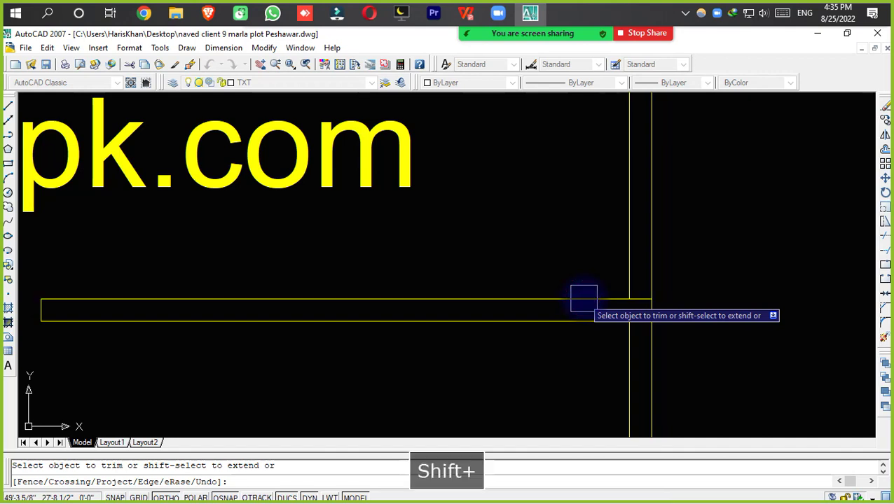
pyautogui.scroll(5, 634, 302)
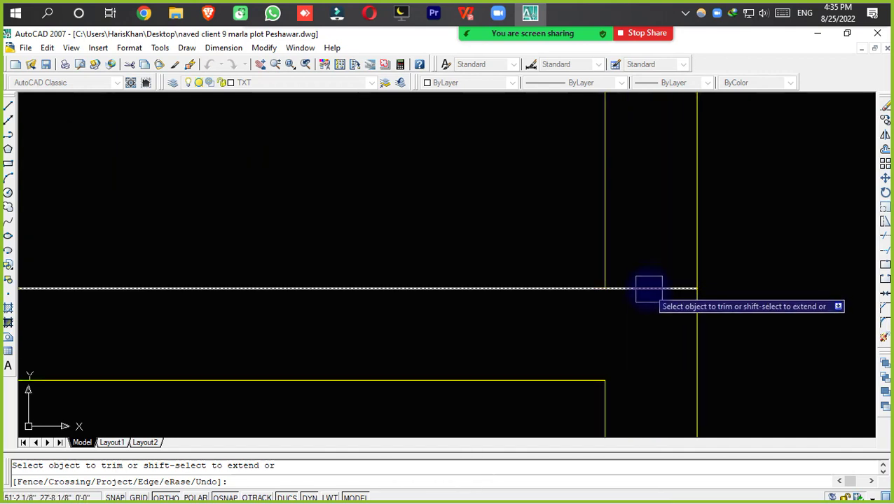
pyautogui.keyDown('shift'); pyautogui.click(454, 290); pyautogui.keyUp('shift')
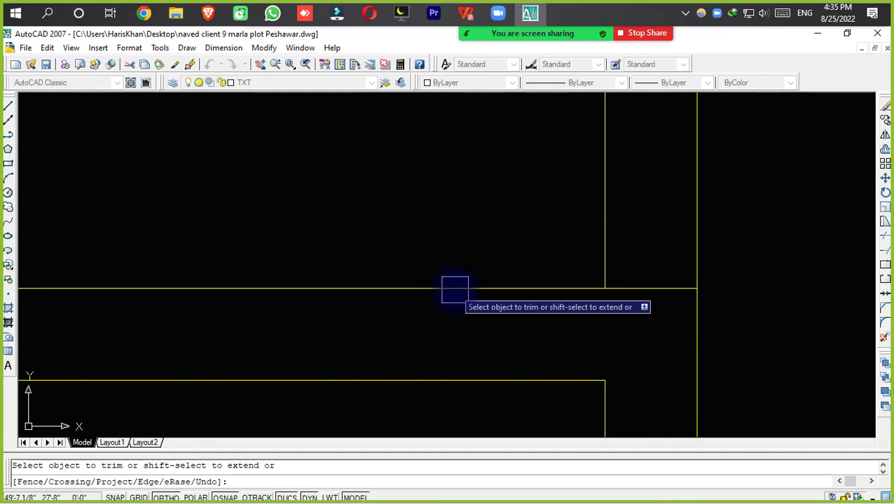
pyautogui.click(670, 290)
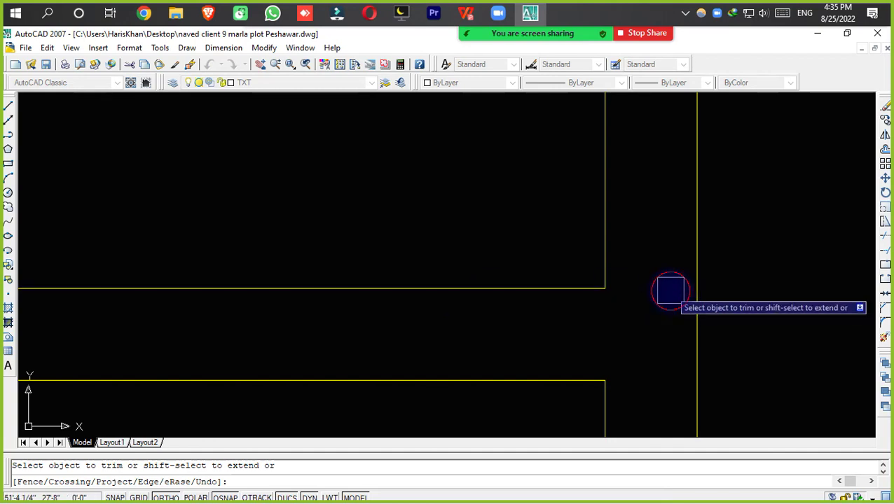
# Extend the same wall line to the outer wall and trim it back two more times, and save the drawing
pyautogui.keyDown('shift'); pyautogui.click(569, 288); pyautogui.keyUp('shift')
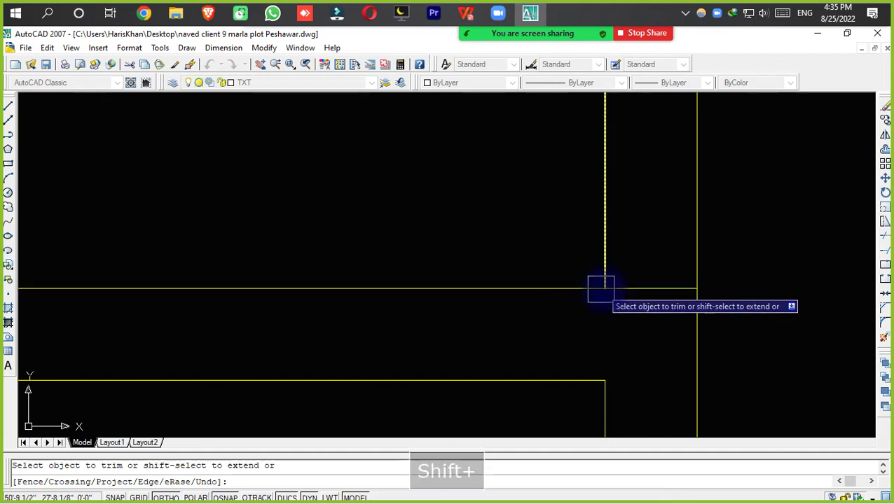
pyautogui.click(626, 295)
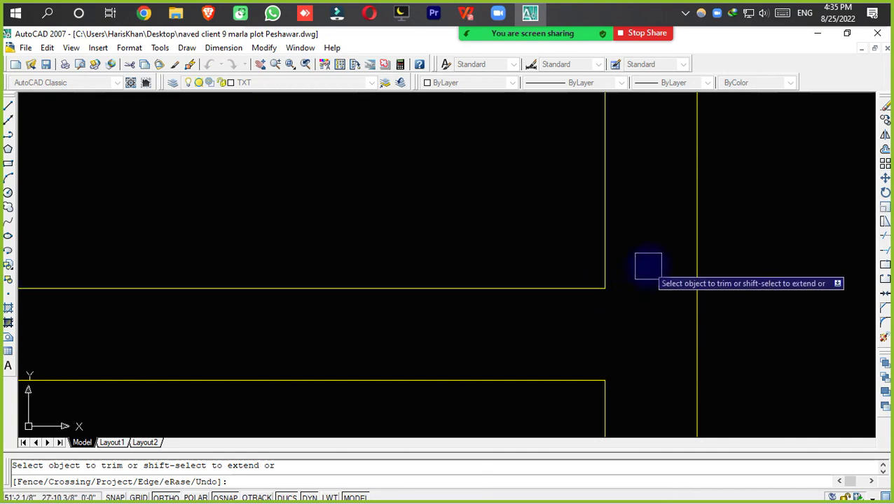
pyautogui.keyDown('shift'); pyautogui.click(581, 287); pyautogui.keyUp('shift')
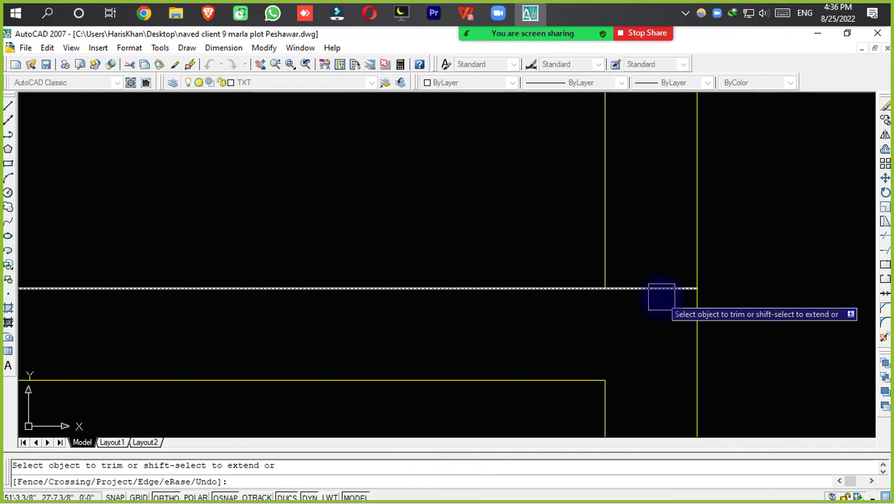
pyautogui.click(661, 297)
pyautogui.scroll(-3, 554, 297)
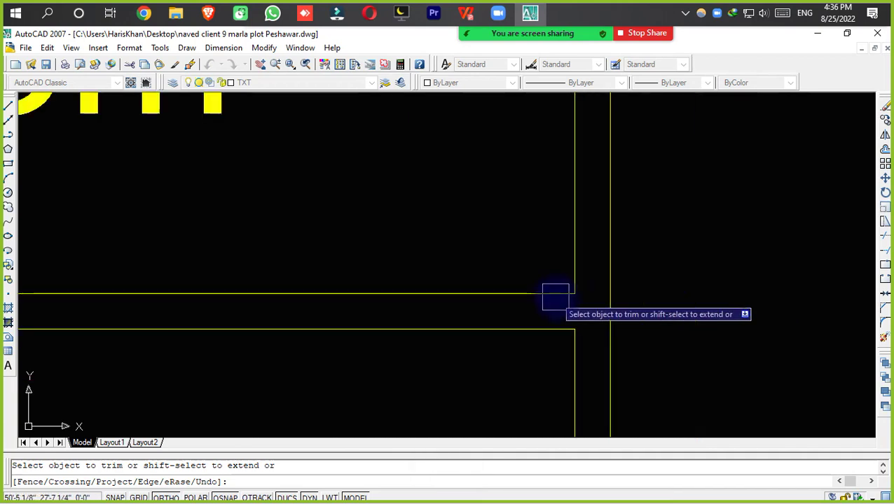
pyautogui.moveTo(555, 297); pyautogui.dragTo(688, 314, button='middle')
pyautogui.hotkey('ctrl', 's')
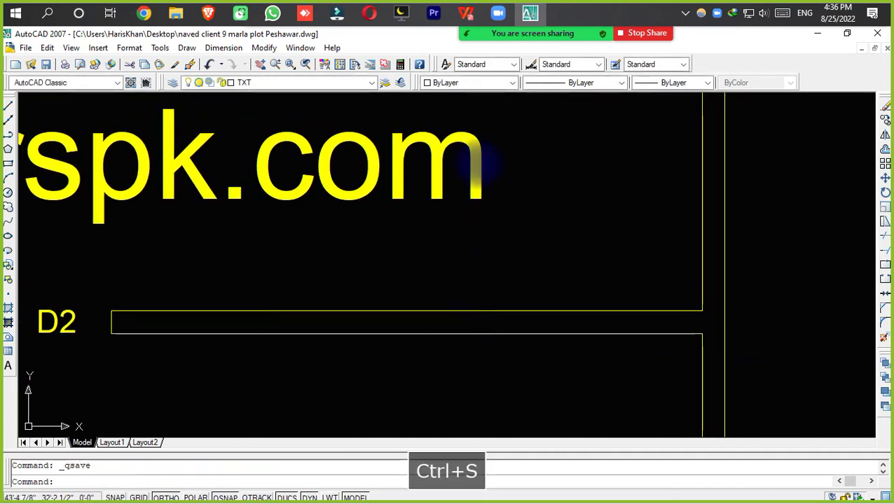
# Check the Rectangle and Arc command page in the training PDF, return to the floor plan in AutoCAD and save the drawing
pyautogui.click(467, 11)
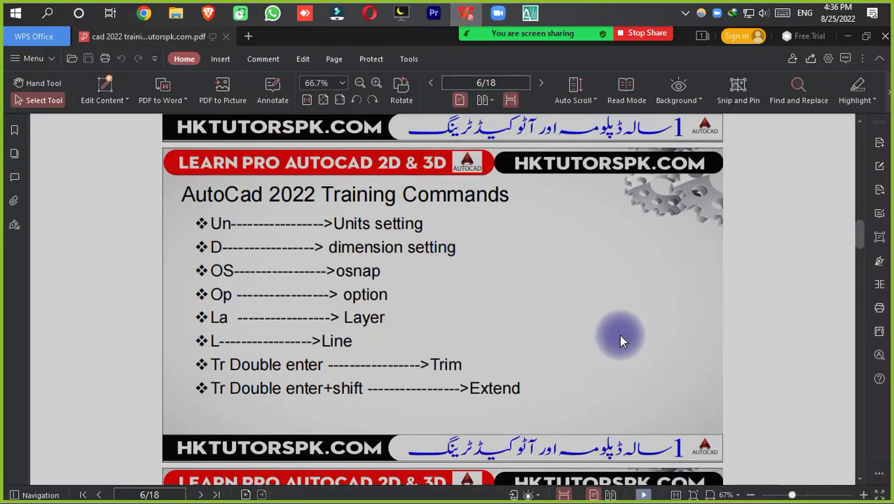
pyautogui.scroll(-2, 527, 329)
pyautogui.scroll(-5, 527, 329)
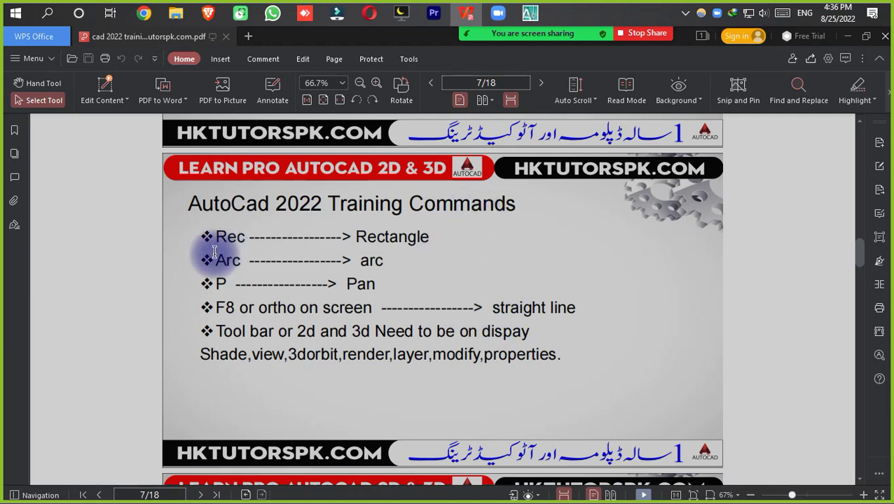
pyautogui.click(529, 13)
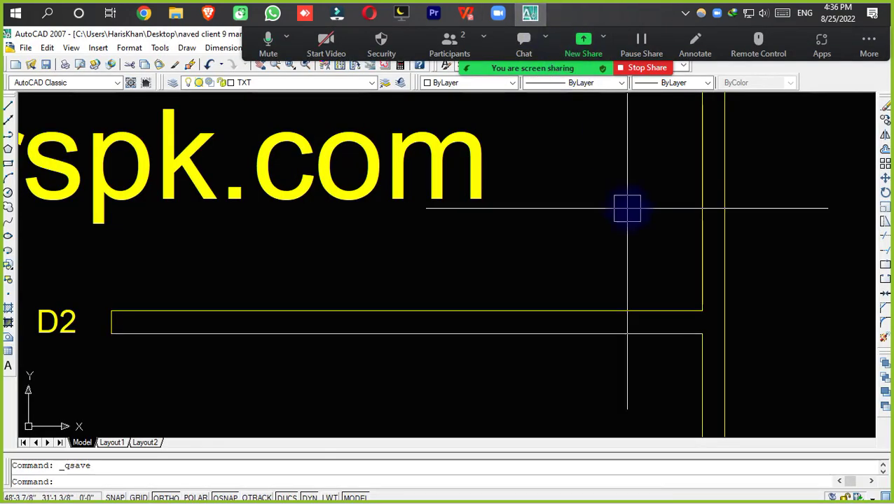
pyautogui.scroll(-5, 708, 297)
pyautogui.moveTo(493, 294); pyautogui.dragTo(317, 294, button='middle')
pyautogui.hotkey('ctrl', 's')
# Draw a rectangle by two opposite corners in the empty area beside the floor plan
pyautogui.scroll(5, 324, 264)
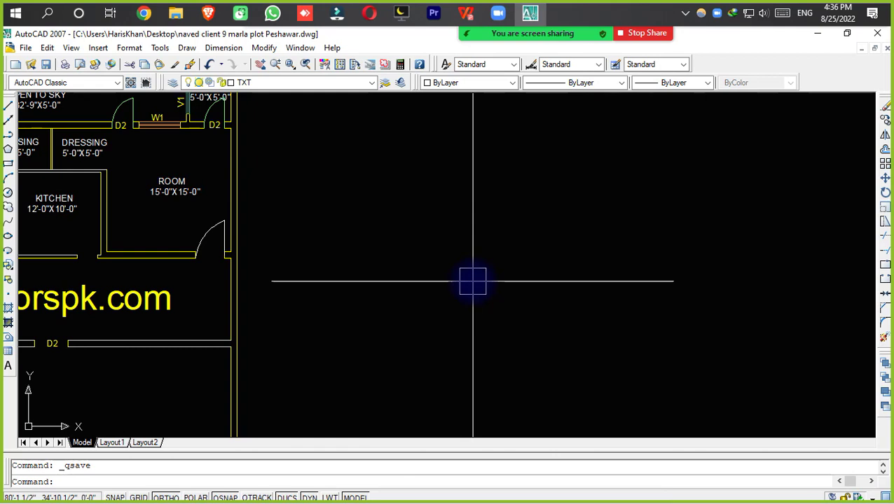
pyautogui.write('rec')
pyautogui.press('space')
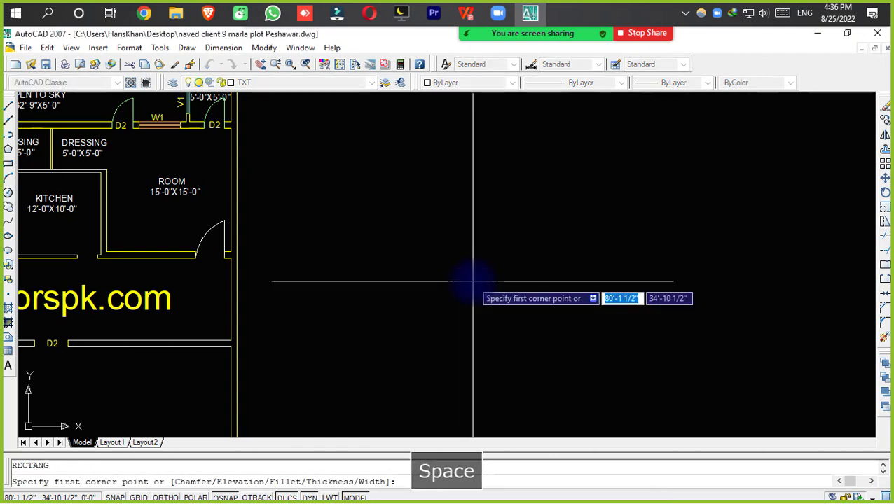
pyautogui.click(438, 198)
pyautogui.click(588, 319)
pyautogui.click(588, 301)
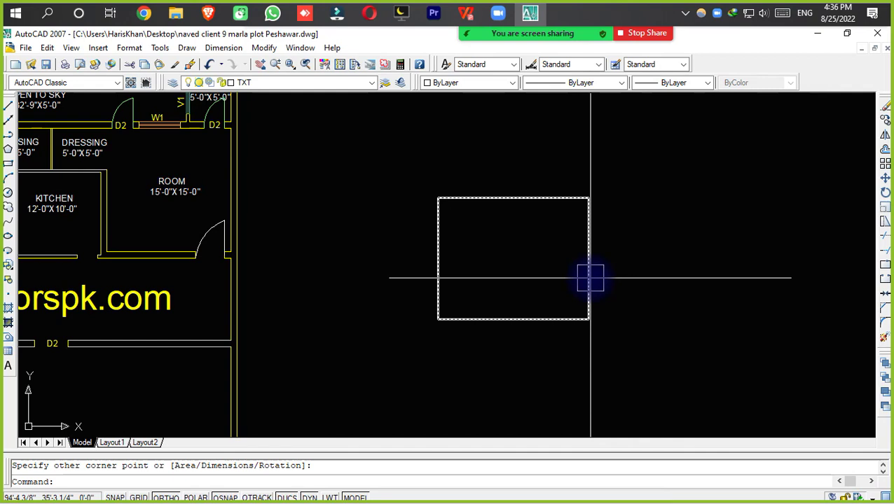
pyautogui.scroll(2, 589, 278)
pyautogui.moveTo(590, 278); pyautogui.dragTo(570, 306, button='middle')
pyautogui.scroll(2, 535, 283)
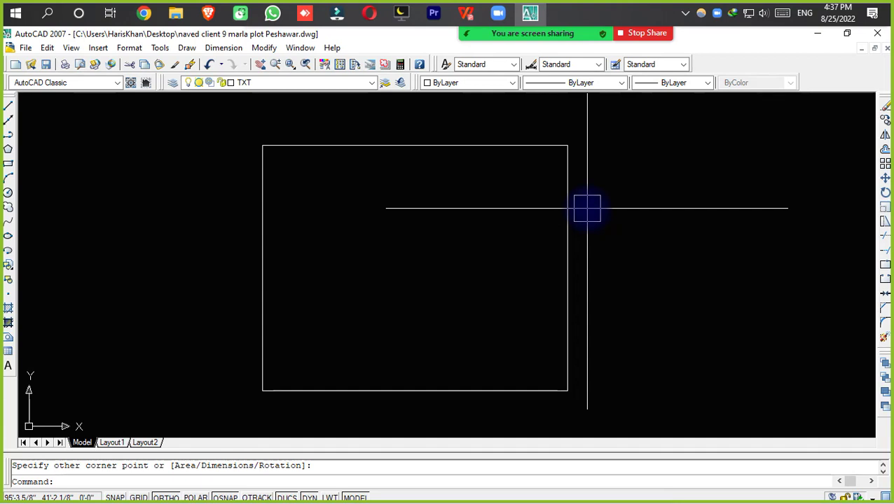
pyautogui.scroll(-2, 587, 208)
pyautogui.moveTo(587, 208)
pyautogui.mouseDown(button='middle')
pyautogui.moveTo(491, 211)
pyautogui.moveTo(467, 223)
pyautogui.mouseUp(button='middle')
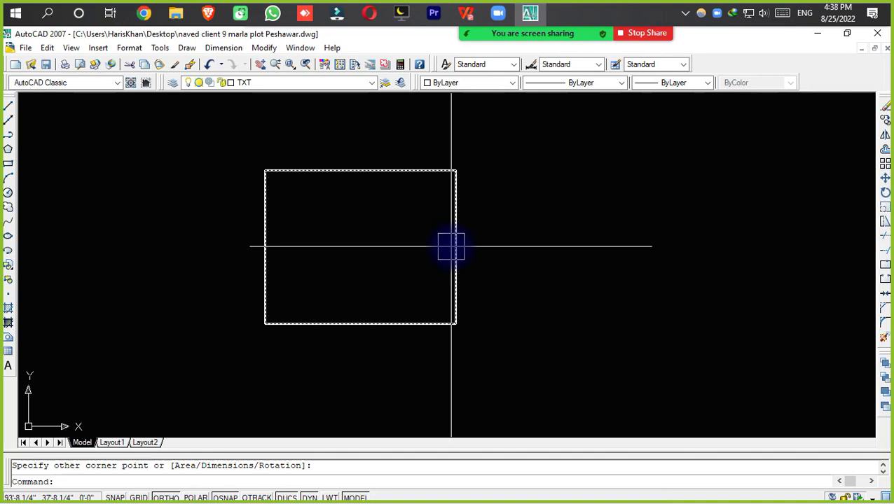
# Review the Text and Primary Units settings of the Standard dimension style, and close the dialogs without changing anything
pyautogui.write('D')
pyautogui.press('space')
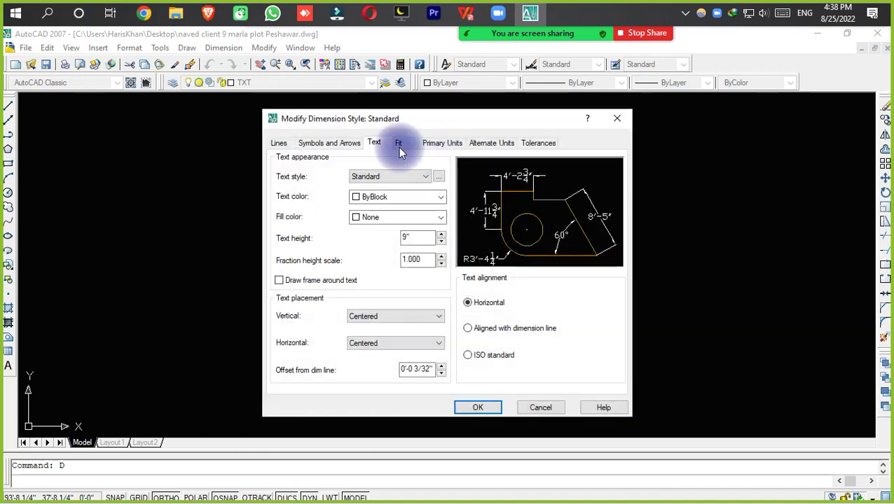
pyautogui.click(430, 144)
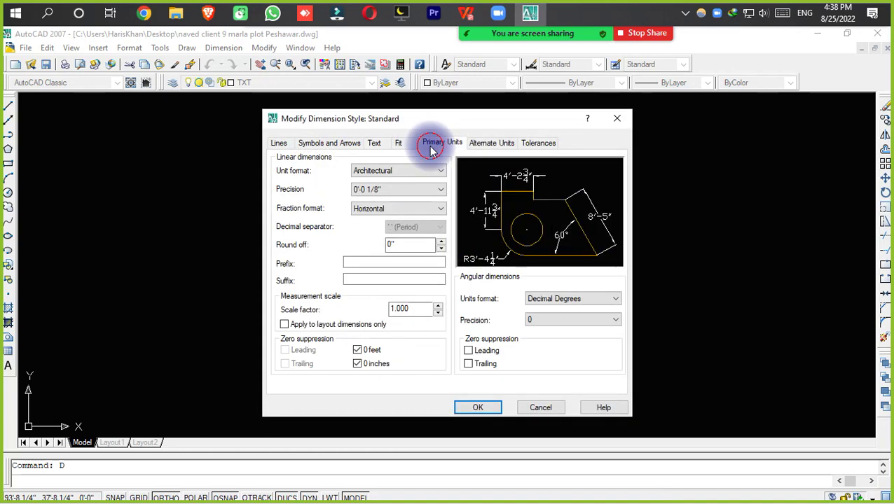
pyautogui.click(535, 408)
pyautogui.click(527, 371)
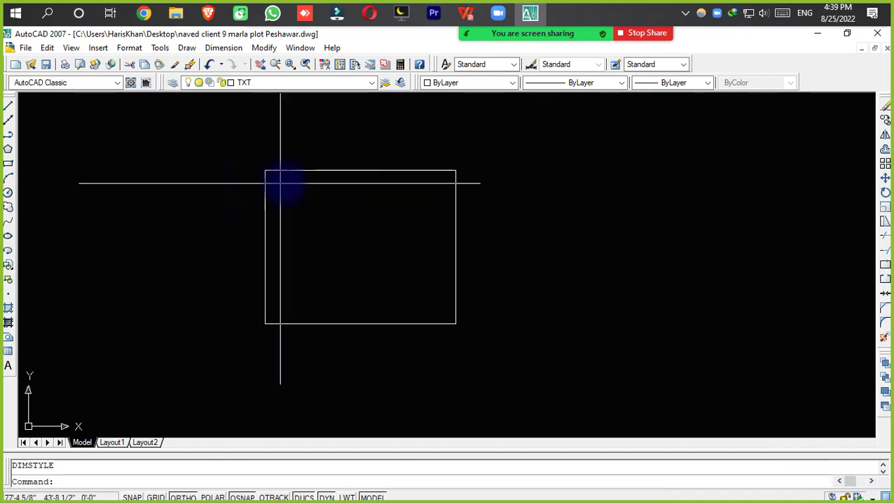
# Erase the freehand rectangle in the empty area beside the floor plan
pyautogui.click(348, 168)
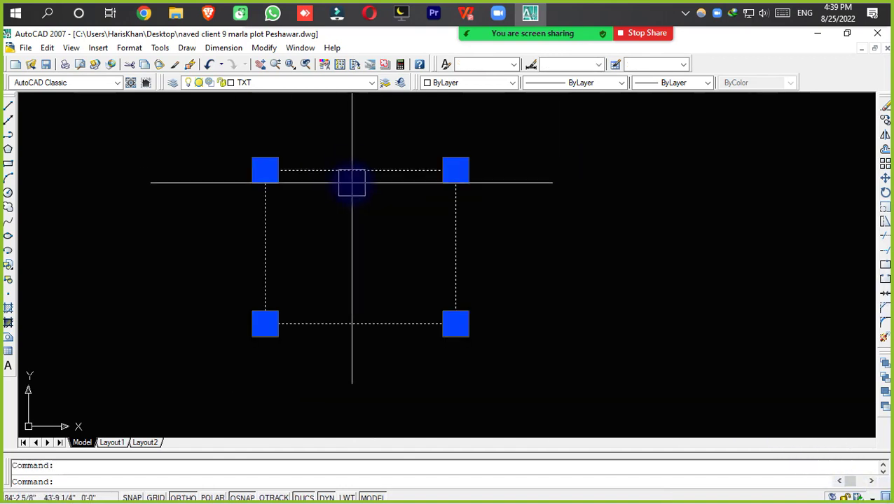
pyautogui.press('Delete')
pyautogui.write('rec')
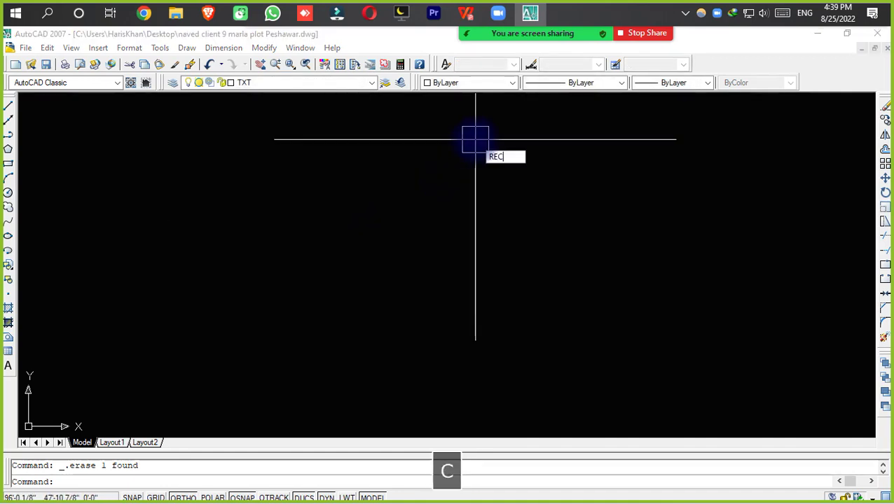
pyautogui.press('space')
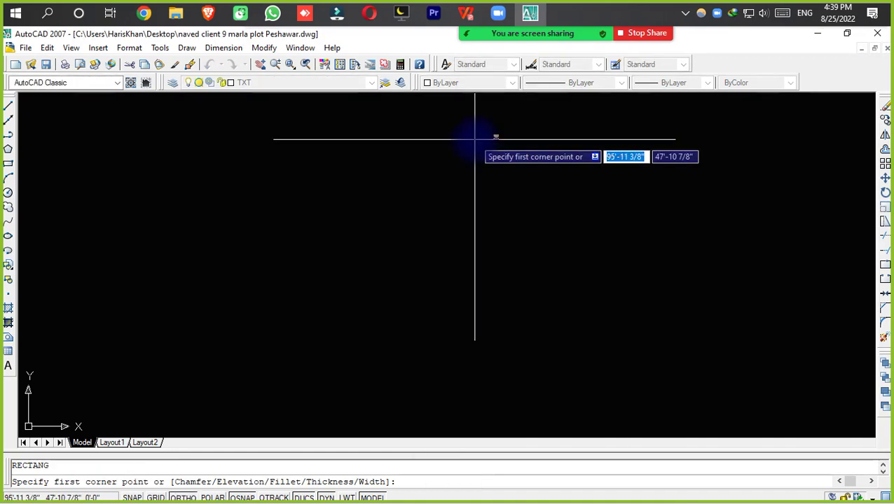
pyautogui.write('@12')
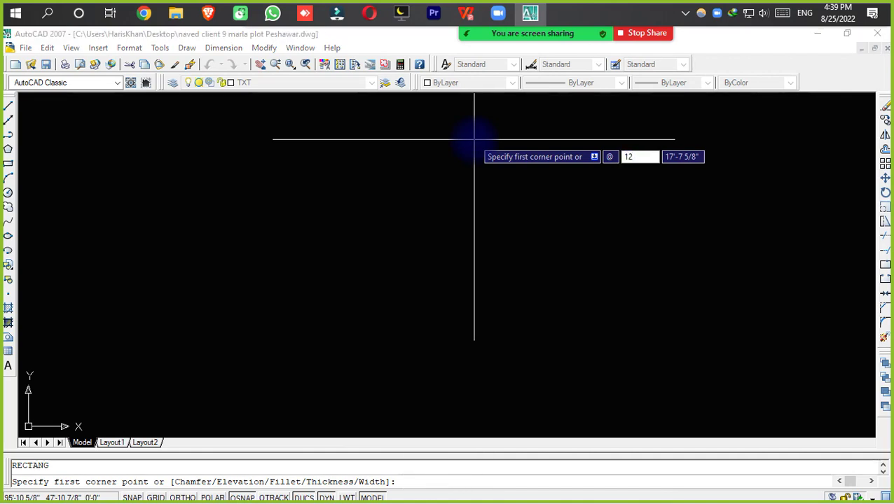
pyautogui.write(',12')
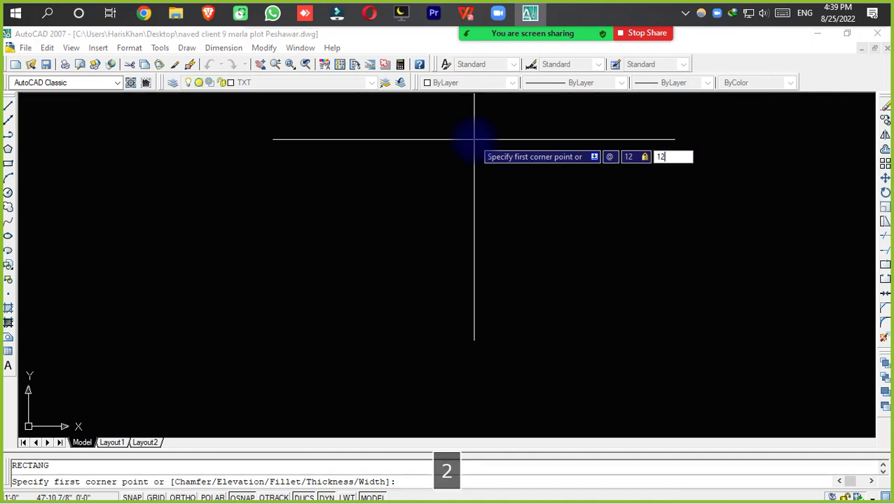
pyautogui.write("'")
pyautogui.press('Return')
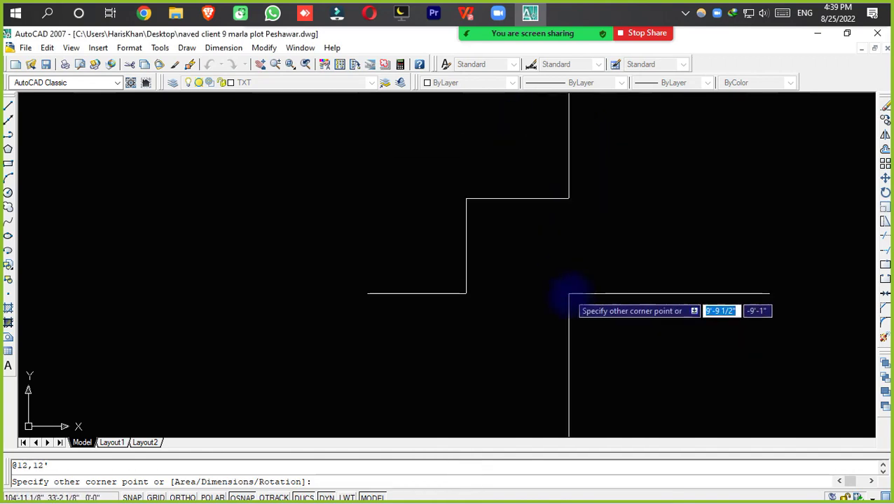
pyautogui.moveTo(568, 294); pyautogui.dragTo(571, 294, button='middle')
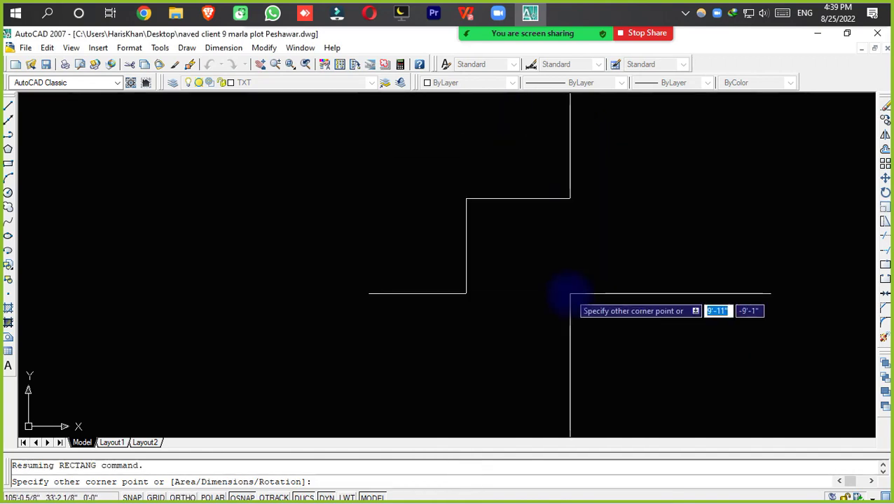
pyautogui.write('12;')
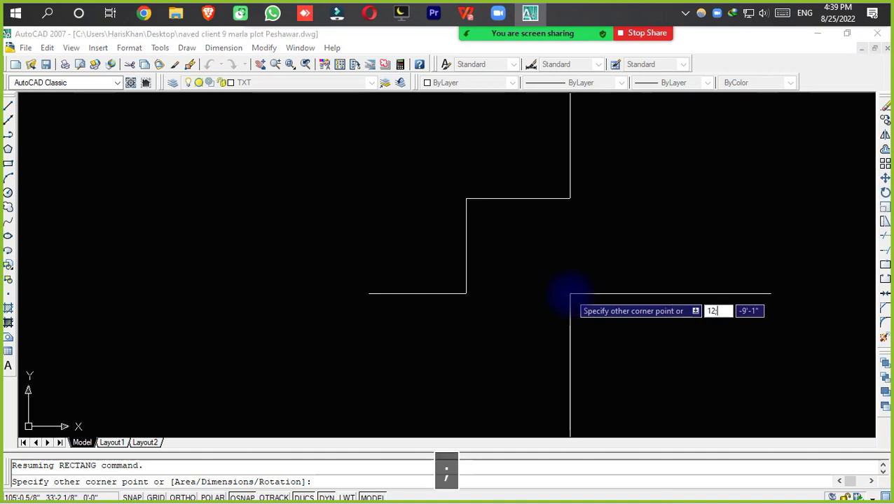
pyautogui.press('Return')
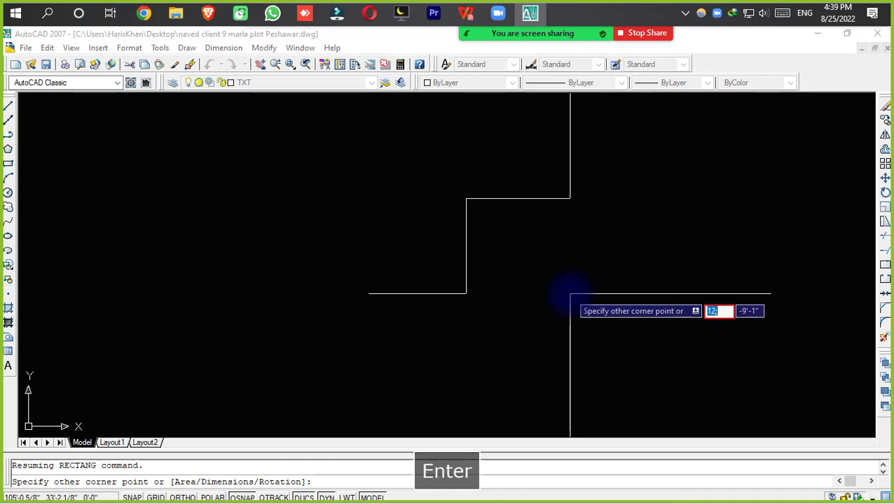
pyautogui.press('Right')
pyautogui.press('BackSpace')
pyautogui.write("'")
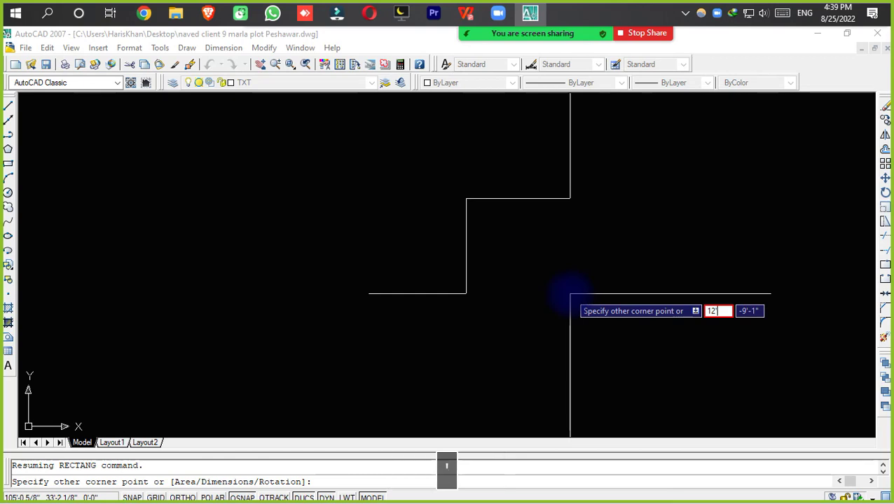
pyautogui.press('Return')
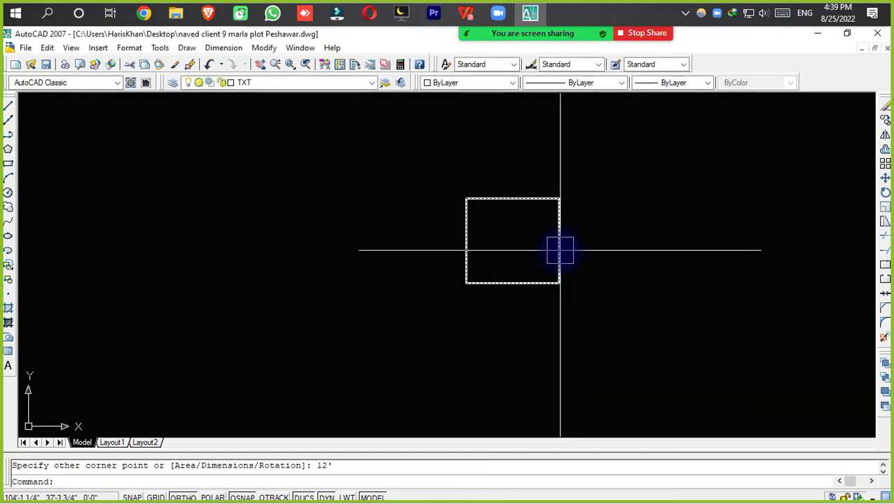
# Erase the rectangle just drawn
pyautogui.scroll(3, 540, 209)
pyautogui.write('DAL')
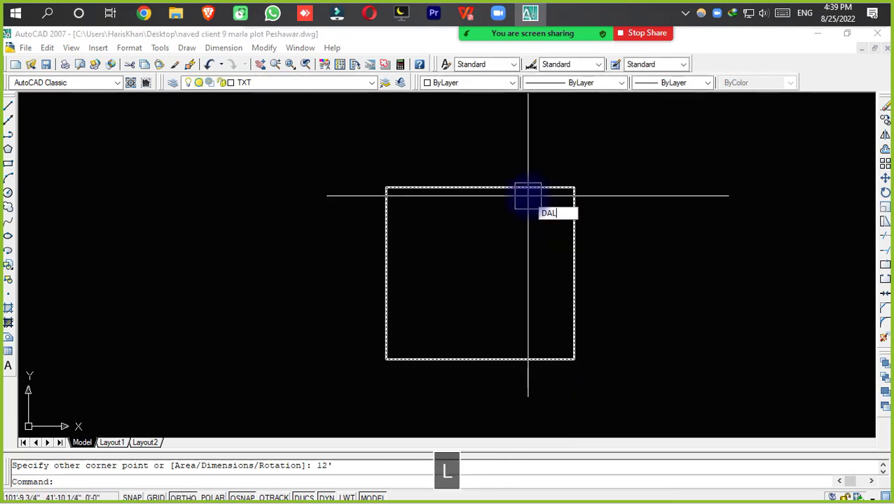
pyautogui.press('space')
pyautogui.press('Escape')
pyautogui.click(574, 187)
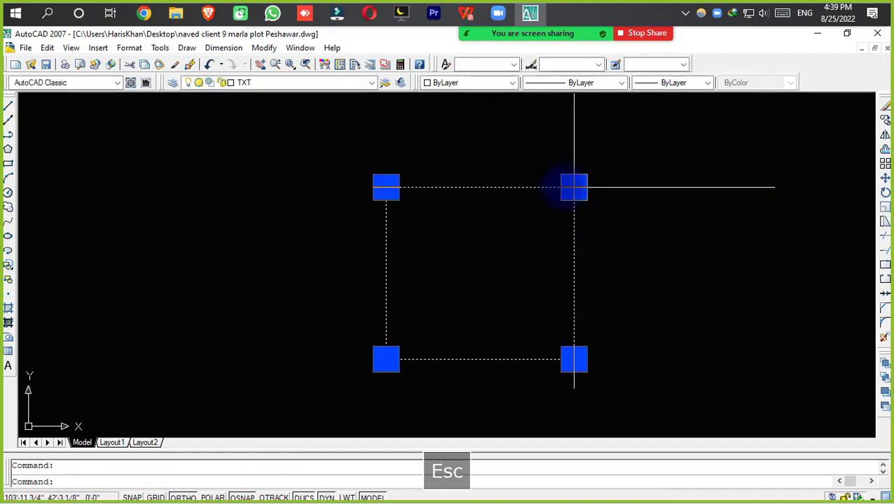
pyautogui.press('Escape')
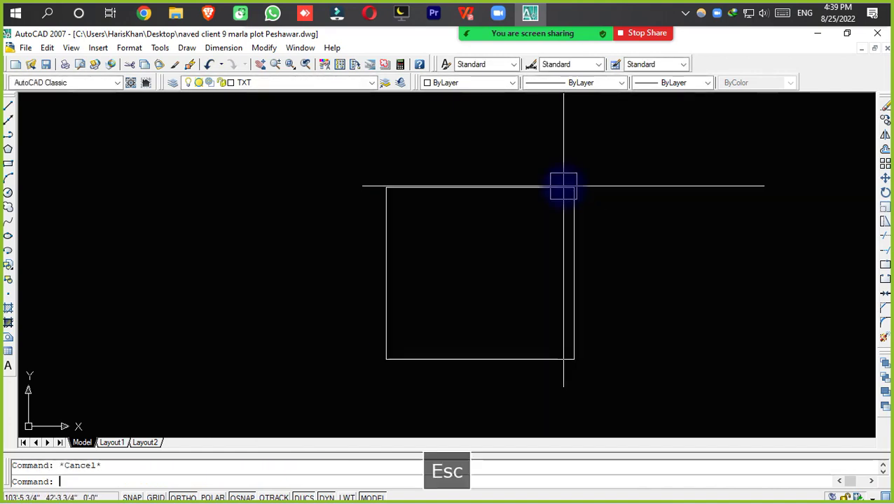
pyautogui.click(573, 188)
pyautogui.press('Delete')
pyautogui.write('rec')
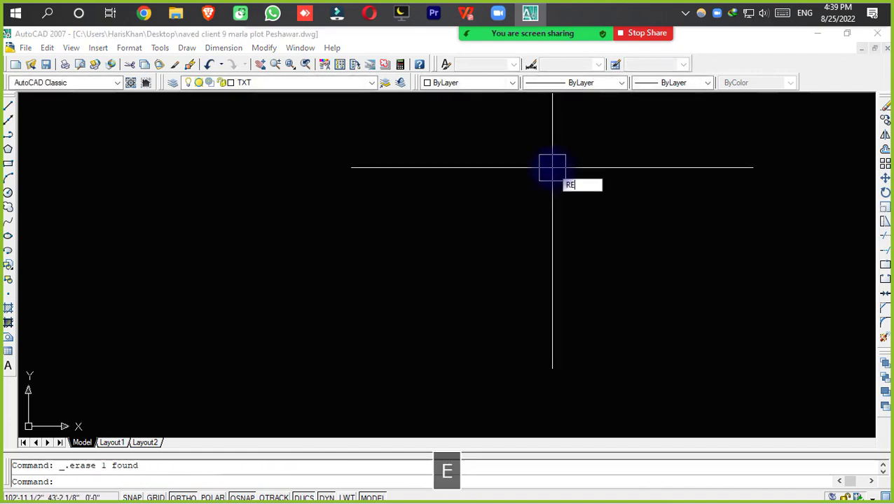
pyautogui.press('space')
pyautogui.click(552, 168)
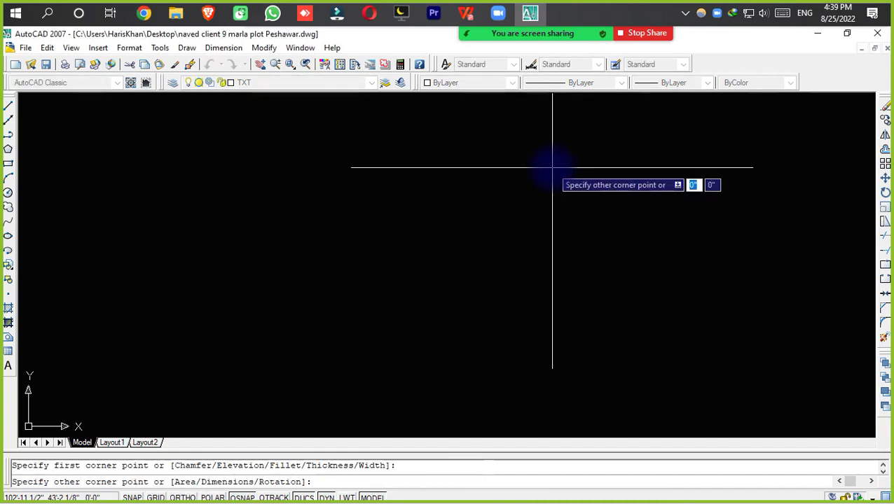
pyautogui.write('@')
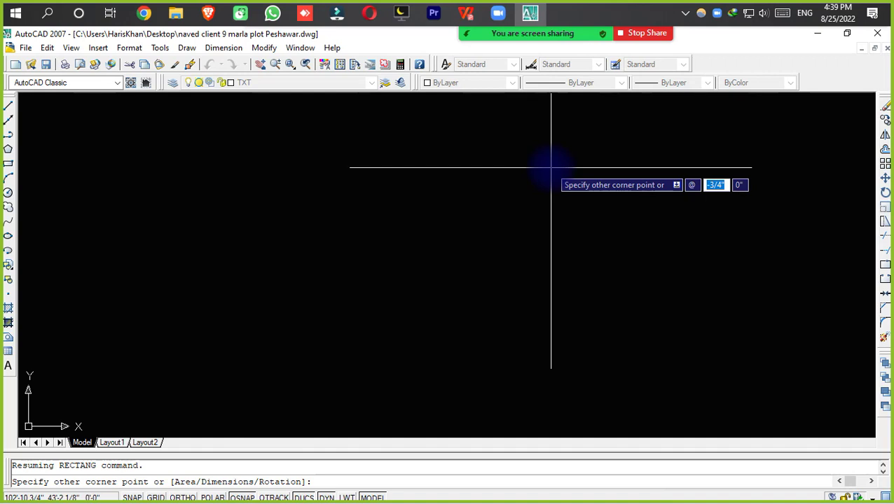
pyautogui.write("12'")
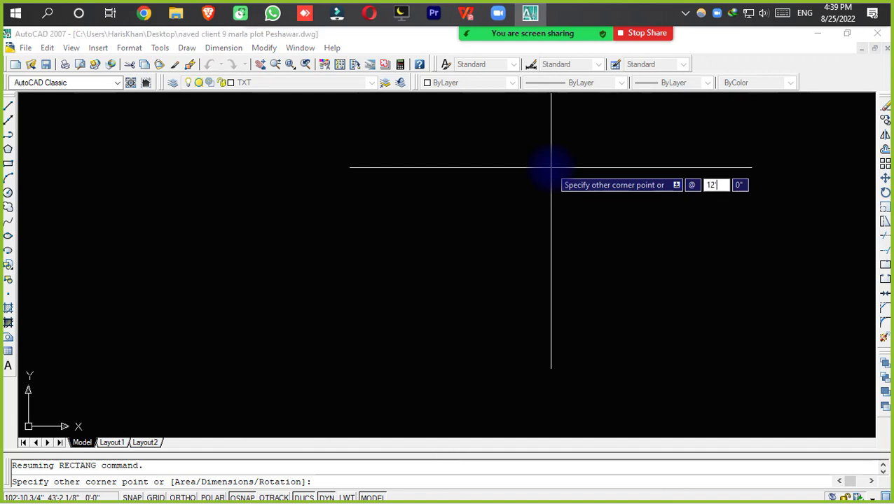
pyautogui.press(',')
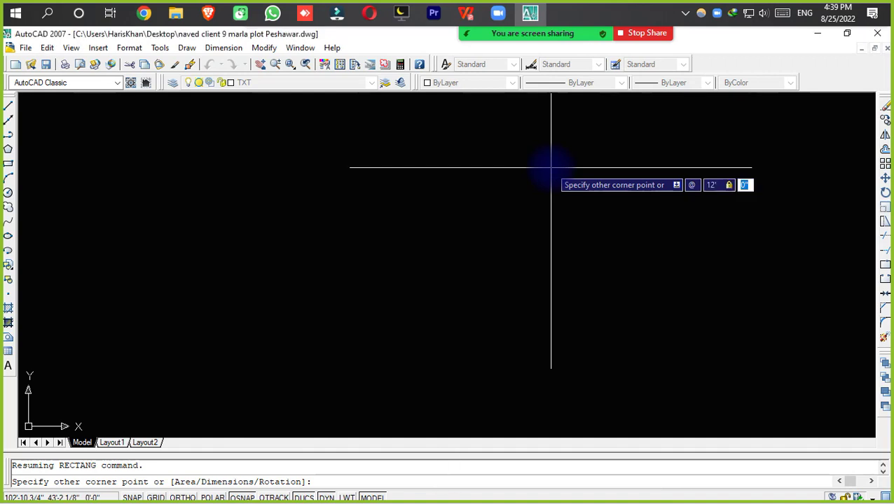
pyautogui.write('12')
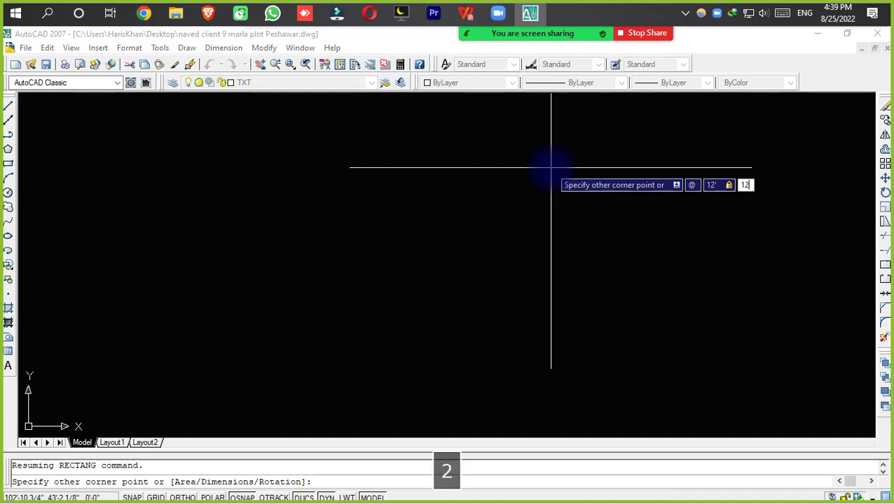
pyautogui.write("'")
pyautogui.press('Return')
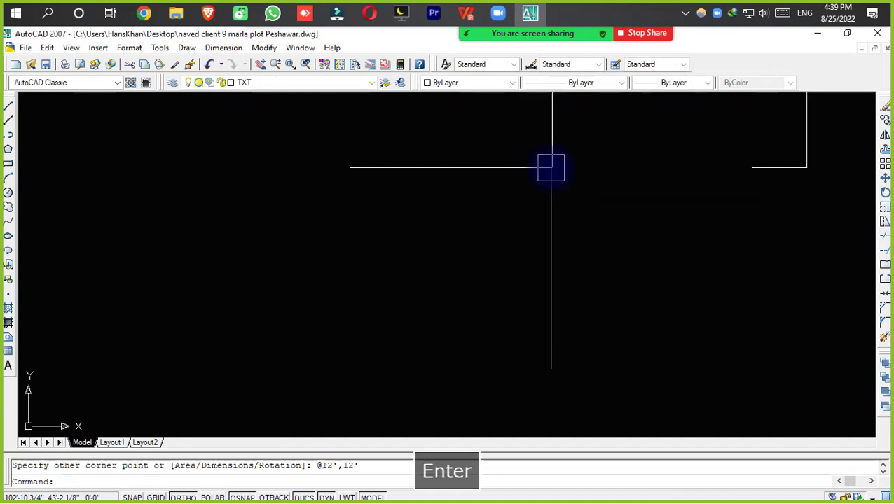
pyautogui.moveTo(620, 233)
pyautogui.mouseDown(button='middle')
pyautogui.moveTo(475, 398)
pyautogui.moveTo(467, 429)
pyautogui.mouseUp(button='middle')
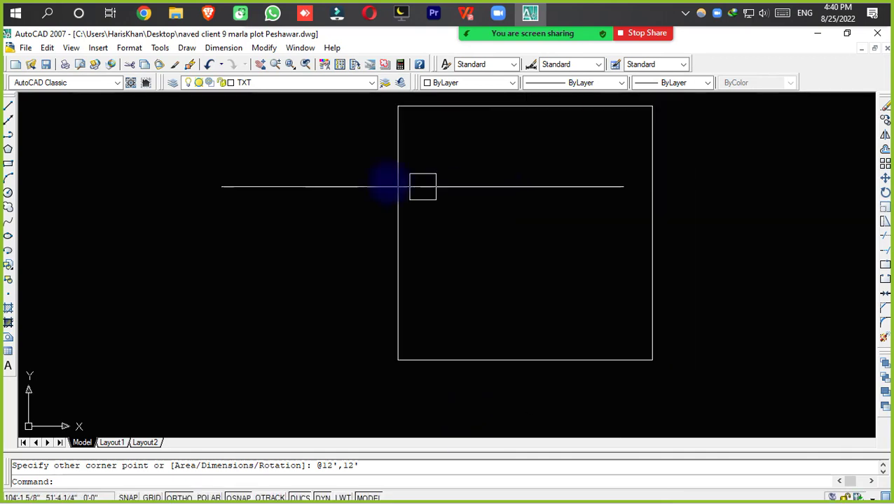
pyautogui.click(243, 180)
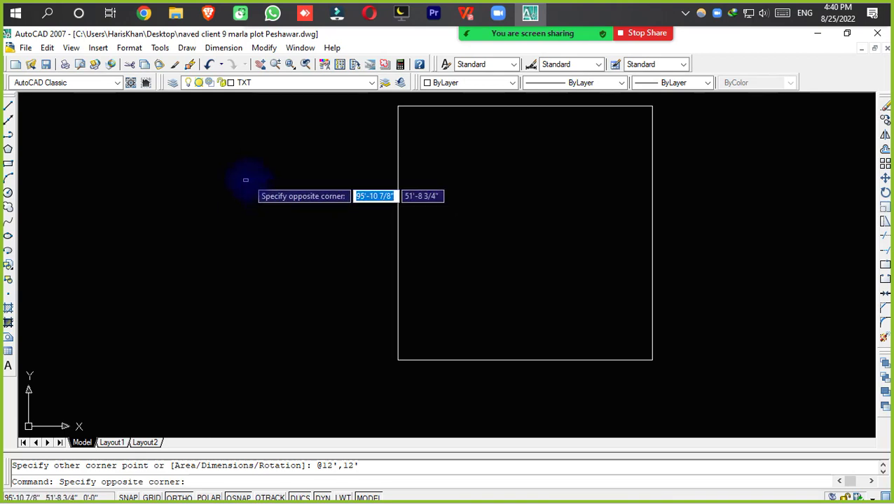
pyautogui.click(247, 179)
pyautogui.click(247, 178)
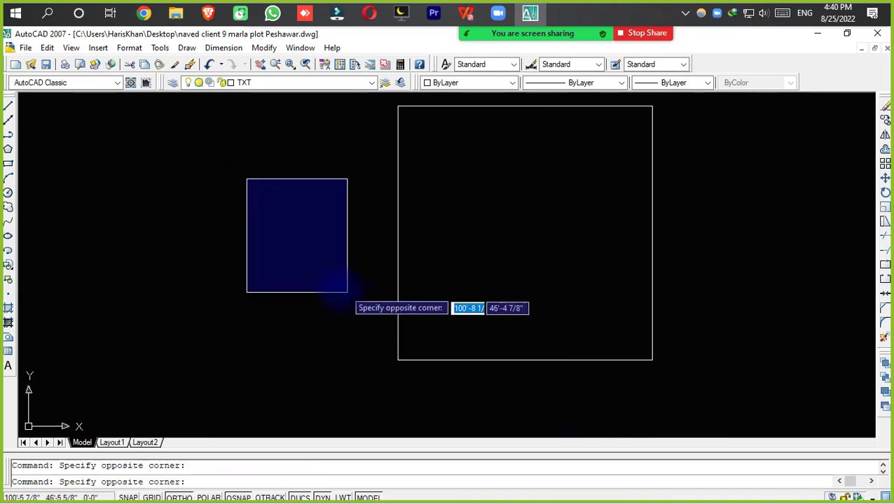
pyautogui.click(273, 179)
pyautogui.click(270, 178)
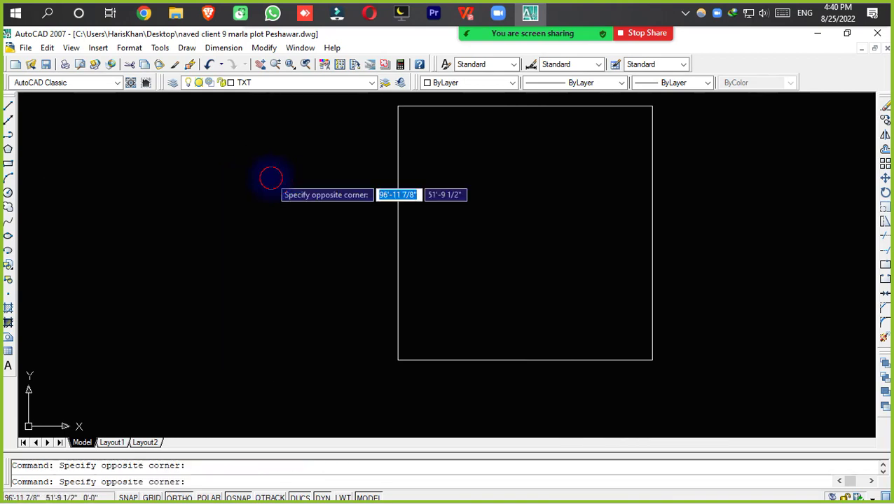
pyautogui.click(336, 165)
# Select the square and check its width and height at a corner grip, clearing the selection when done
pyautogui.click(437, 107)
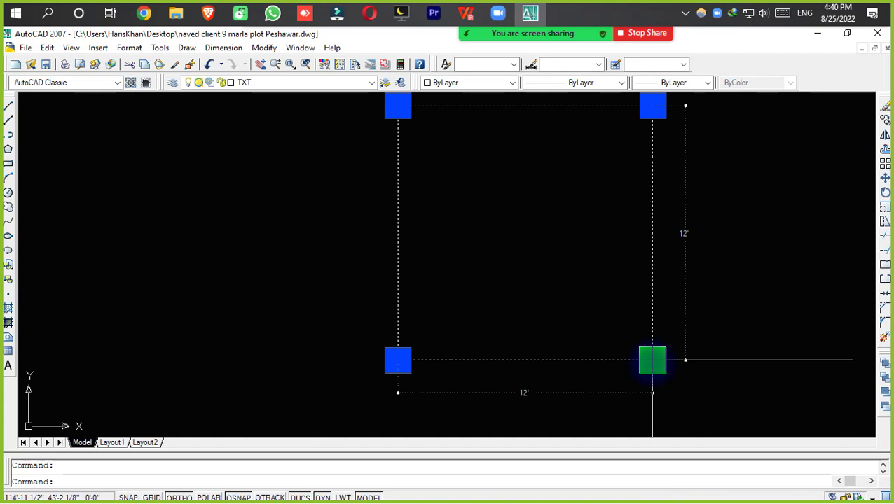
pyautogui.press('Escape')
pyautogui.moveTo(687, 163)
pyautogui.mouseDown(button='middle')
pyautogui.moveTo(668, 163)
pyautogui.moveTo(570, 241)
pyautogui.moveTo(554, 233)
pyautogui.mouseUp(button='middle')
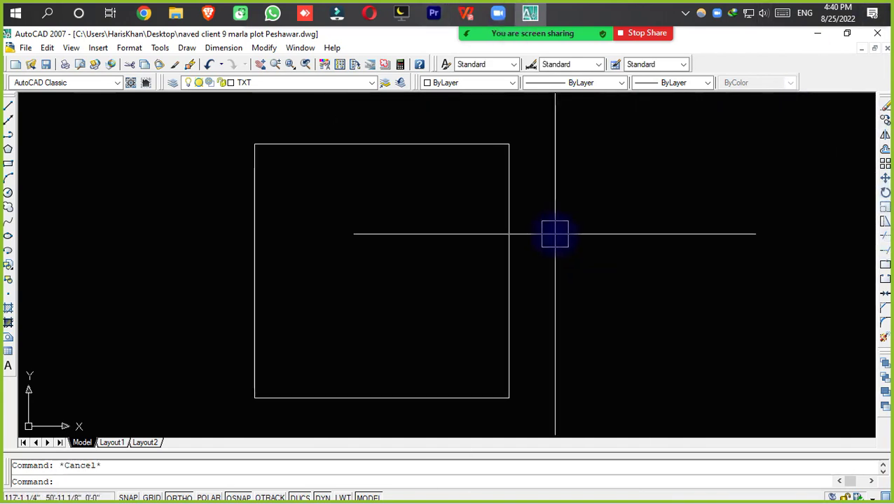
pyautogui.scroll(-2, 554, 234)
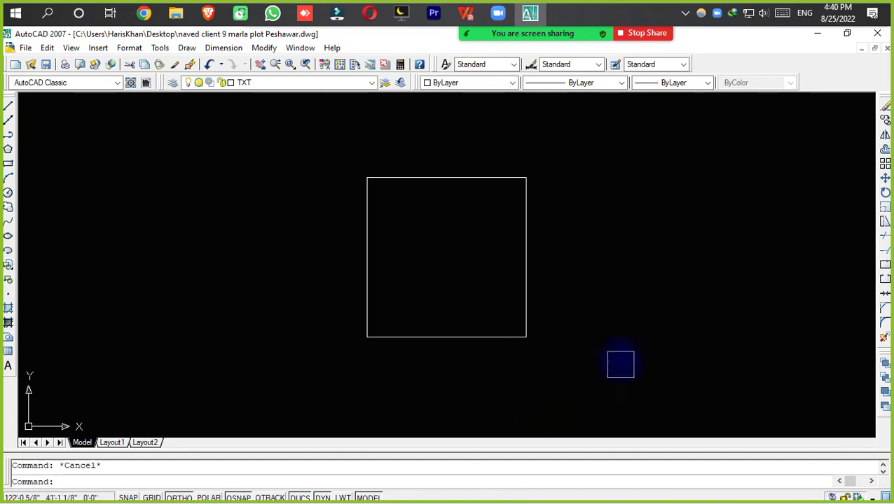
pyautogui.write('rec')
pyautogui.press('space')
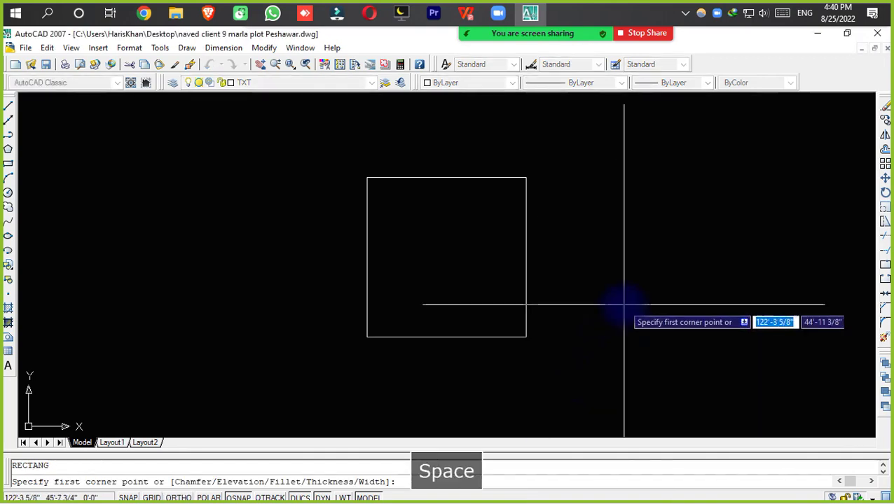
pyautogui.click(636, 232)
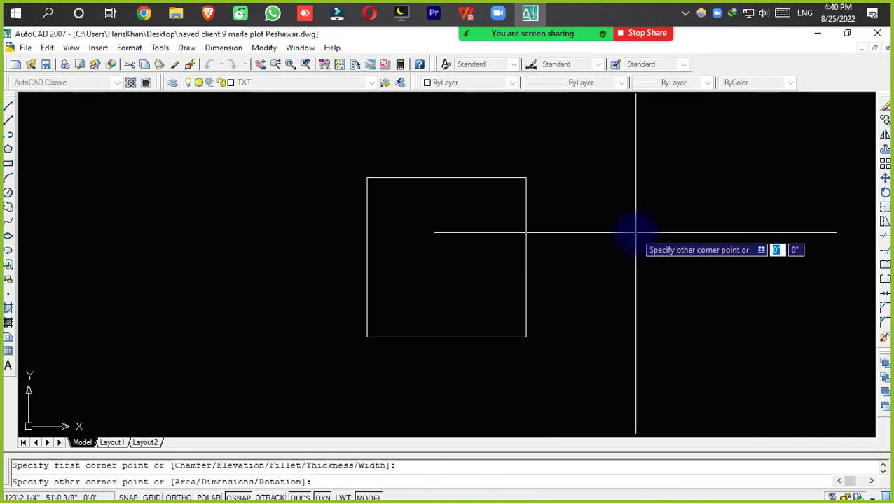
pyautogui.write('@')
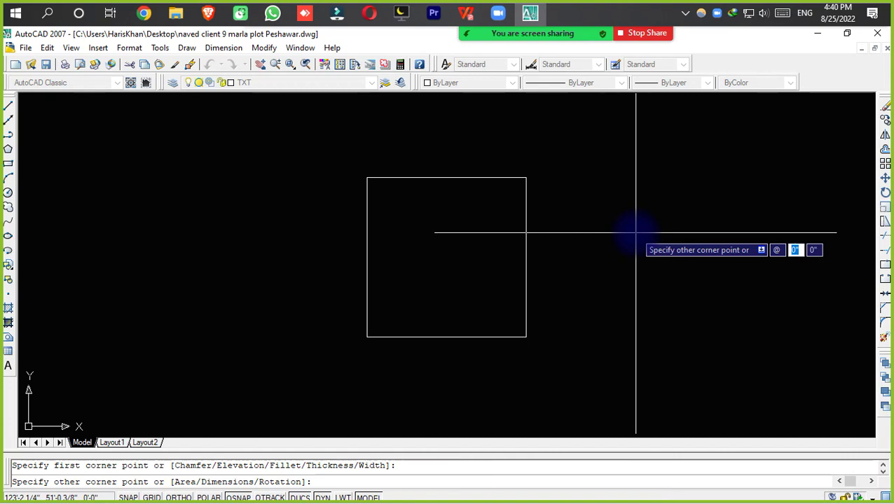
pyautogui.write('35')
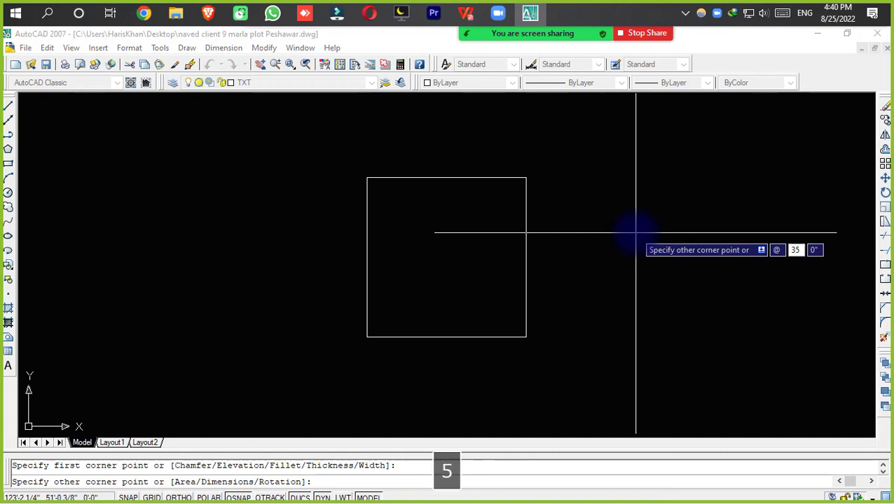
pyautogui.write(';')
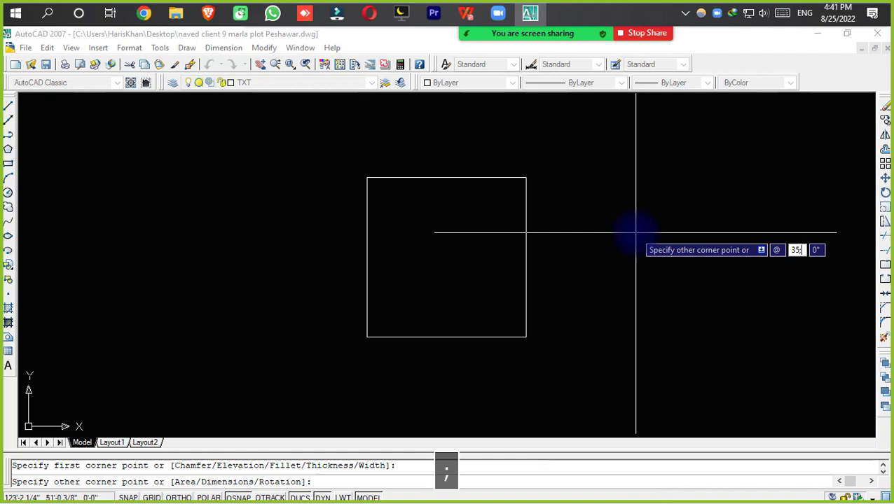
pyautogui.press('BackSpace')
pyautogui.write("'")
pyautogui.press('Tab')
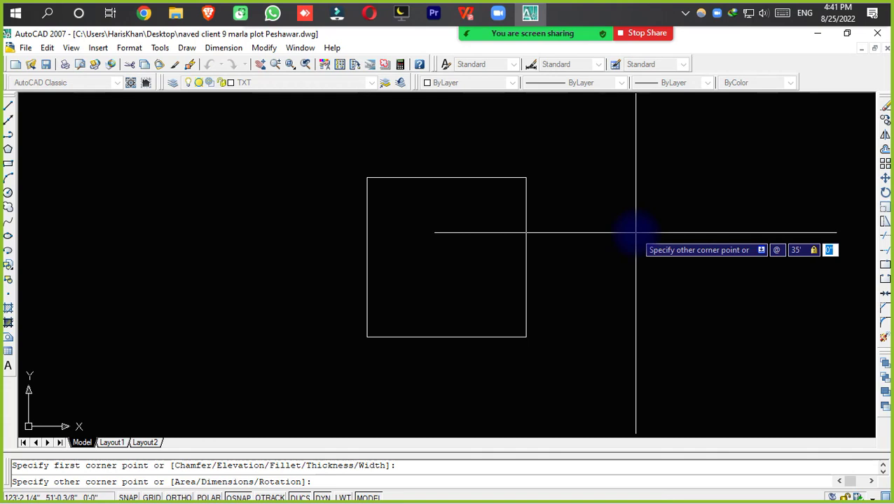
pyautogui.write('25')
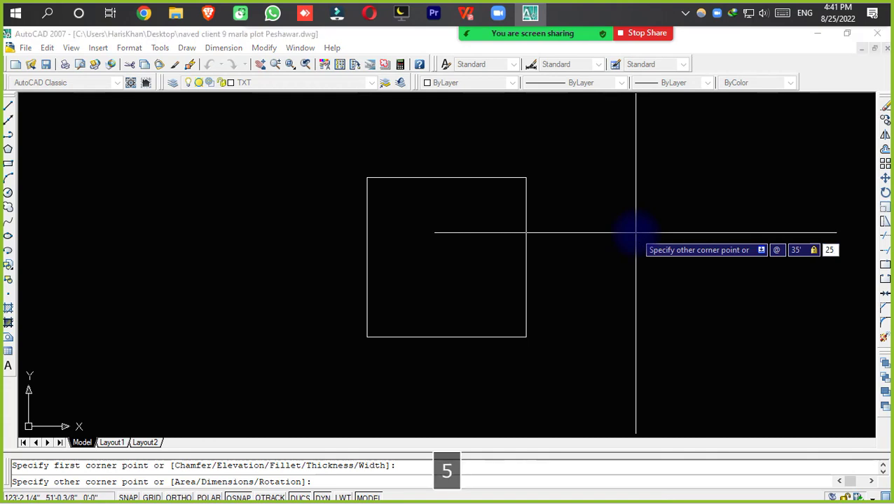
pyautogui.write("'")
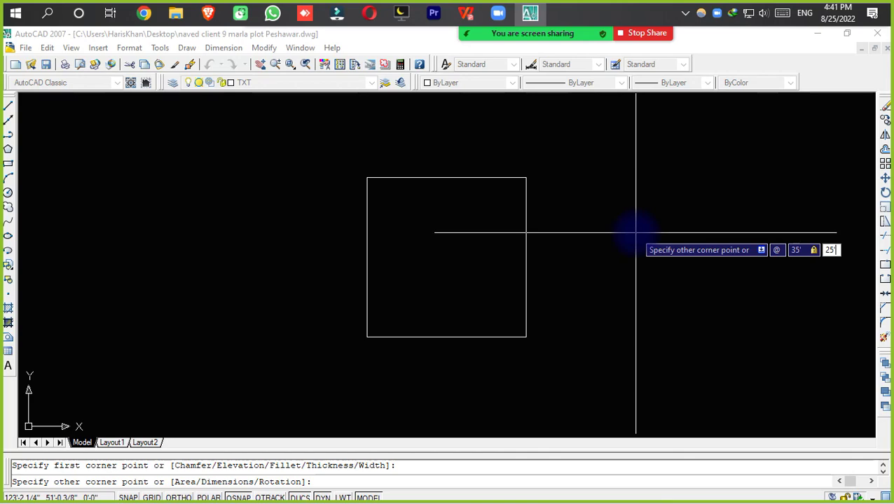
pyautogui.press('Return')
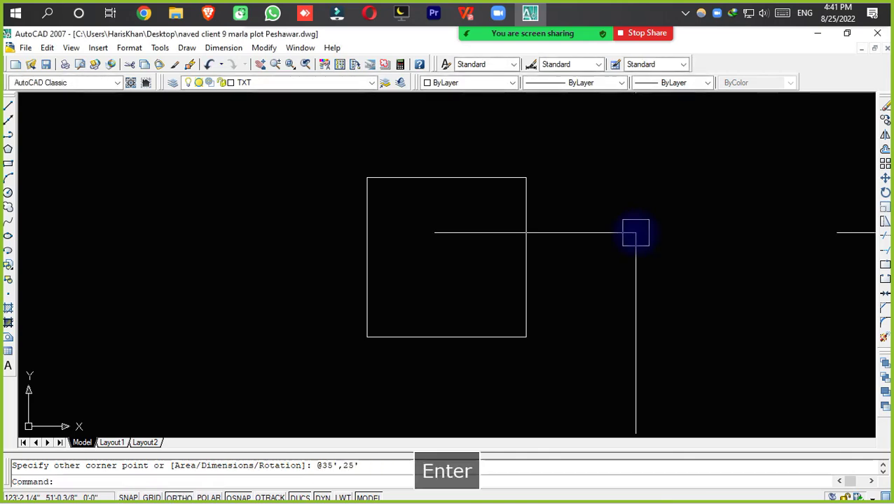
# Select the 35' by 25' rectangle to inspect its extent and corner grips, clearing the selection when done
pyautogui.scroll(-4, 750, 155)
pyautogui.moveTo(750, 155)
pyautogui.mouseDown(button='middle')
pyautogui.moveTo(448, 328)
pyautogui.moveTo(464, 280)
pyautogui.mouseUp(button='middle')
pyautogui.click(576, 174)
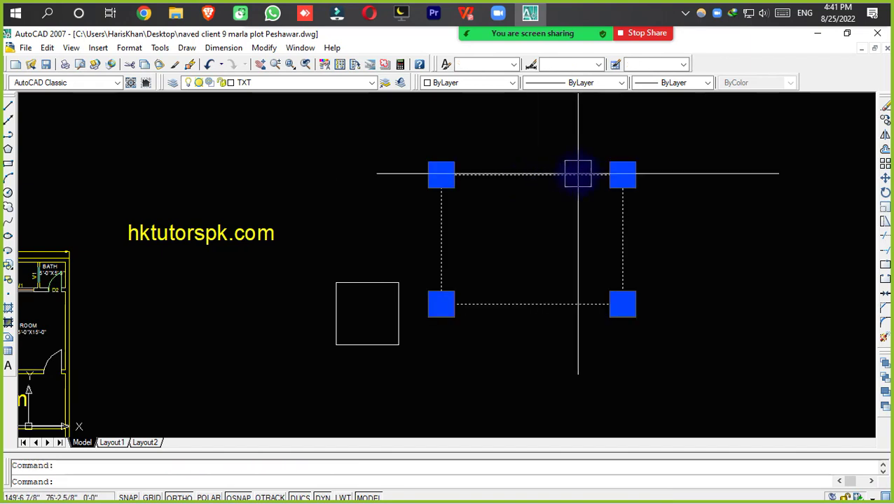
pyautogui.press('Escape')
pyautogui.click(622, 174)
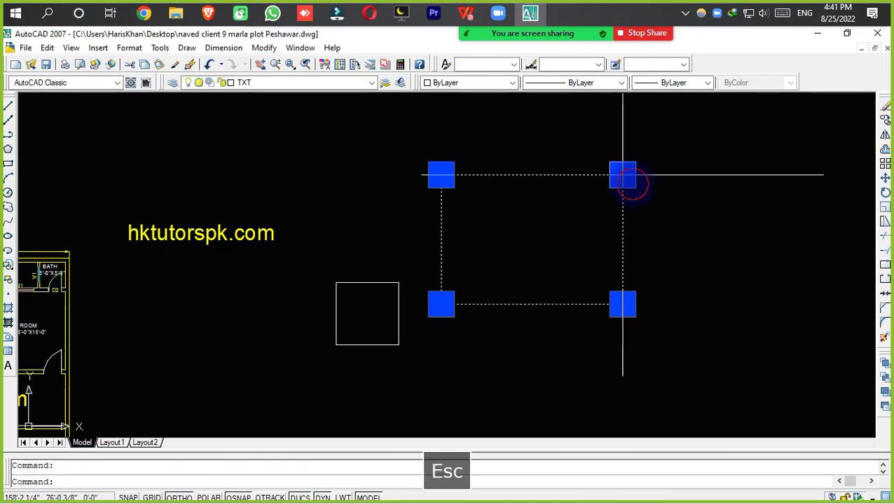
pyautogui.press('Escape')
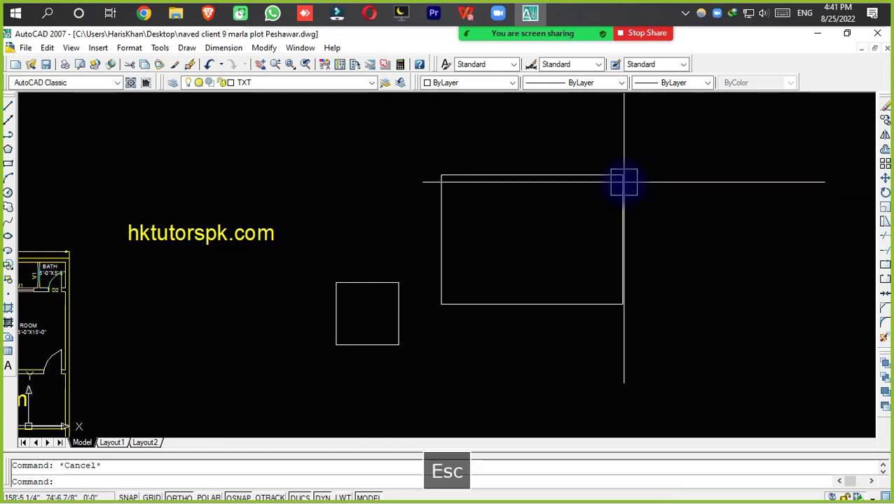
# Erase the square and the larger rectangle together with a crossing selection, and save the drawing
pyautogui.click(661, 142)
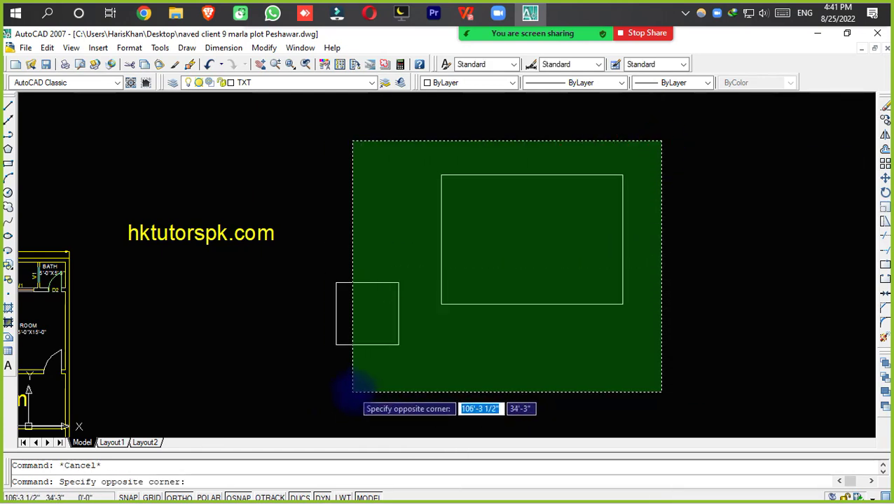
pyautogui.click(346, 390)
pyautogui.press('Delete')
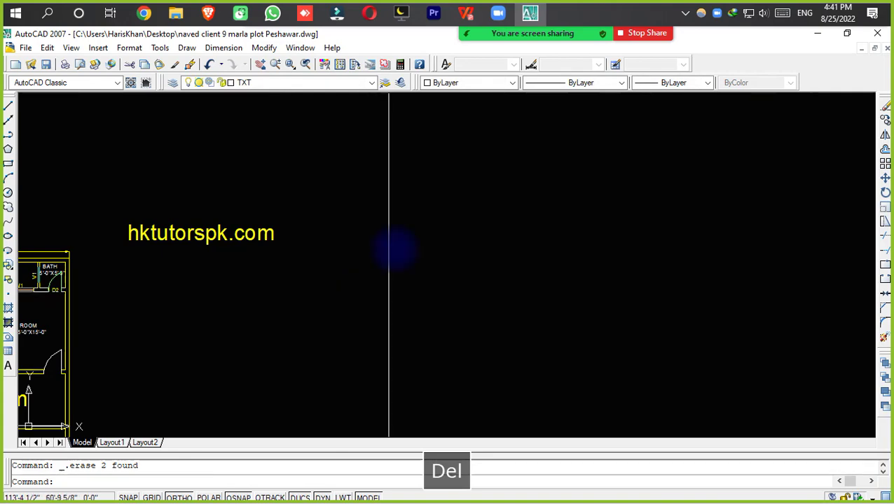
pyautogui.hotkey('ctrl', 's')
# Switch to the training PDF in WPS Office, review the command list on page 7, and return to AutoCAD
pyautogui.click(465, 13)
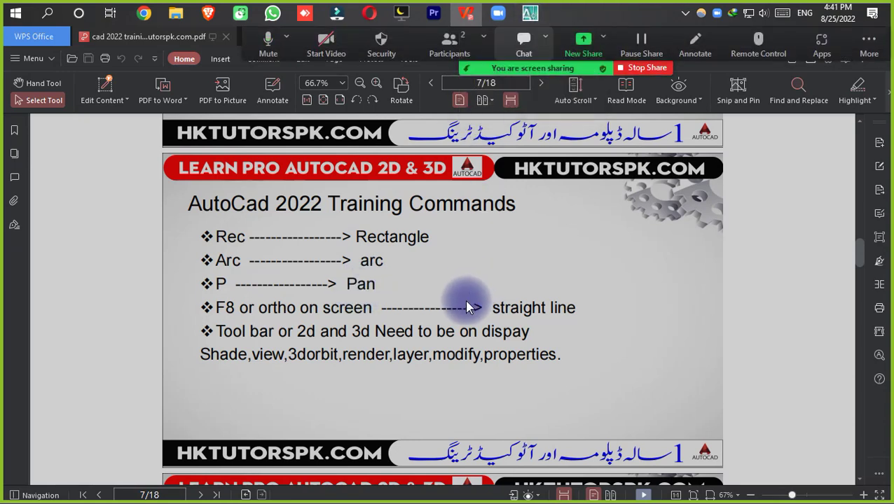
pyautogui.keyDown('ctrl'); pyautogui.scroll(1, 466, 307); pyautogui.keyUp('ctrl')
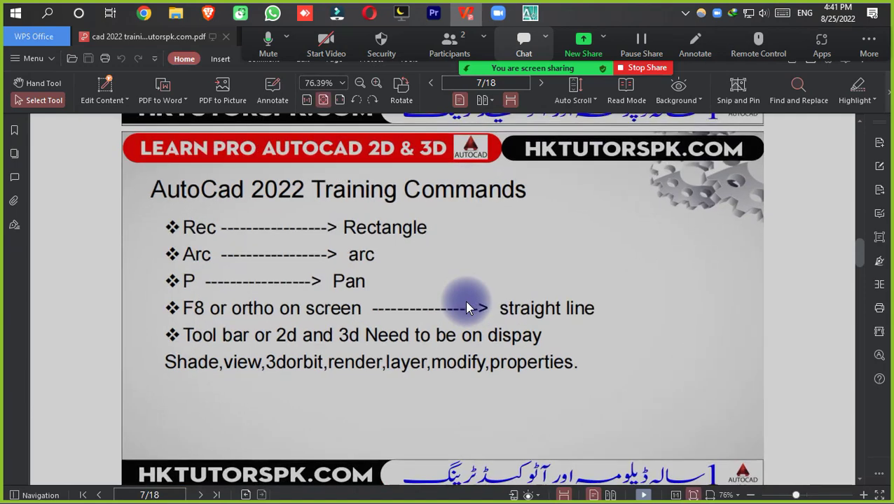
pyautogui.keyDown('ctrl'); pyautogui.scroll(-1, 466, 306); pyautogui.keyUp('ctrl')
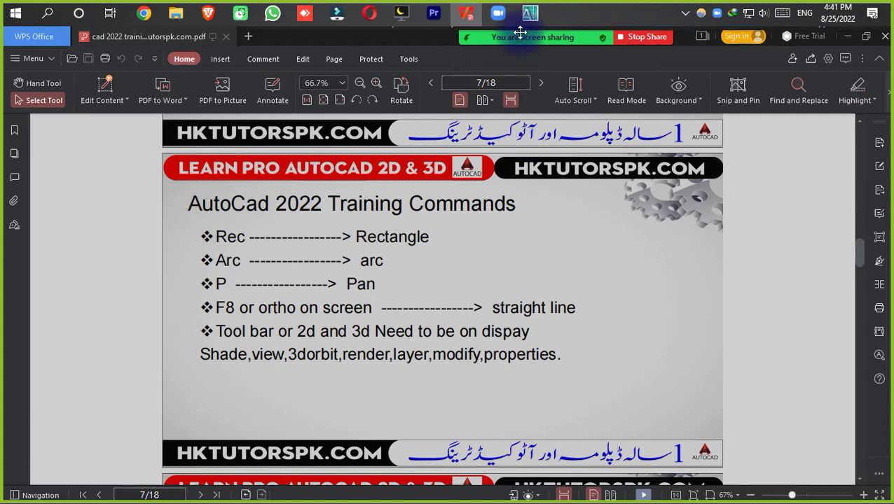
pyautogui.click(529, 12)
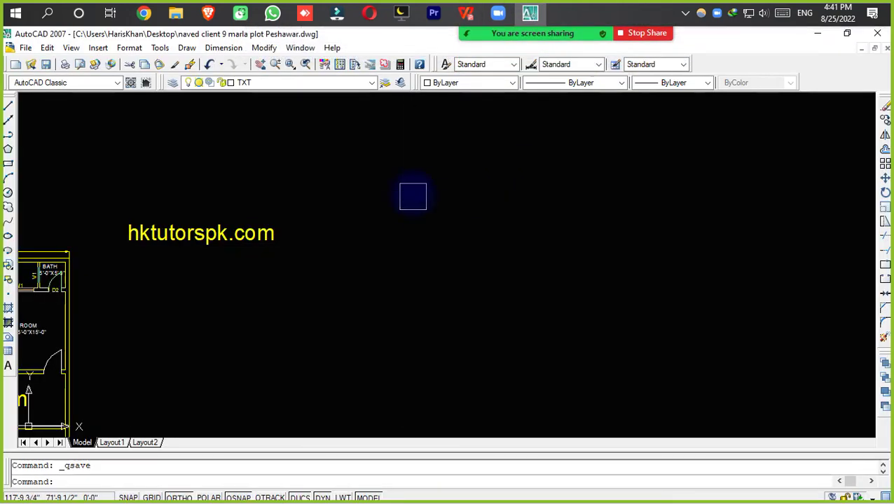
# Use real-time Pan to bring the whole house plan into view, ending the command when done
pyautogui.click(260, 65)
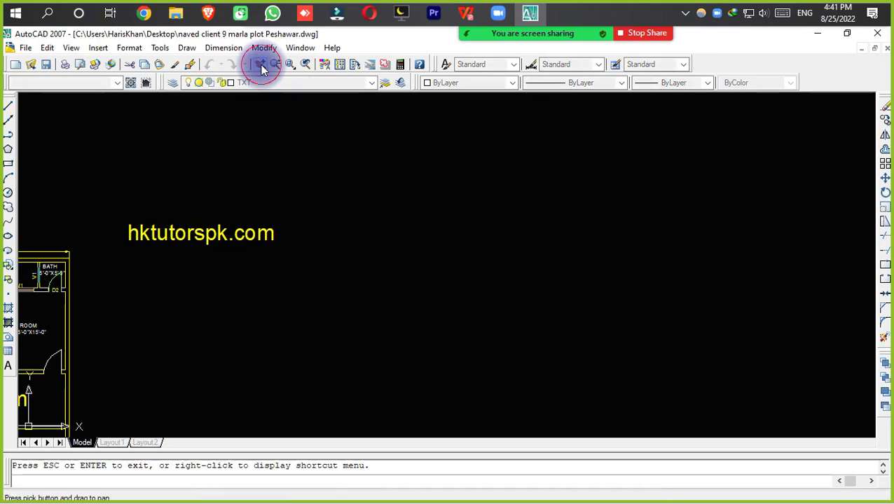
pyautogui.moveTo(214, 191)
pyautogui.mouseDown()
pyautogui.moveTo(295, 222)
pyautogui.moveTo(337, 213)
pyautogui.mouseUp()
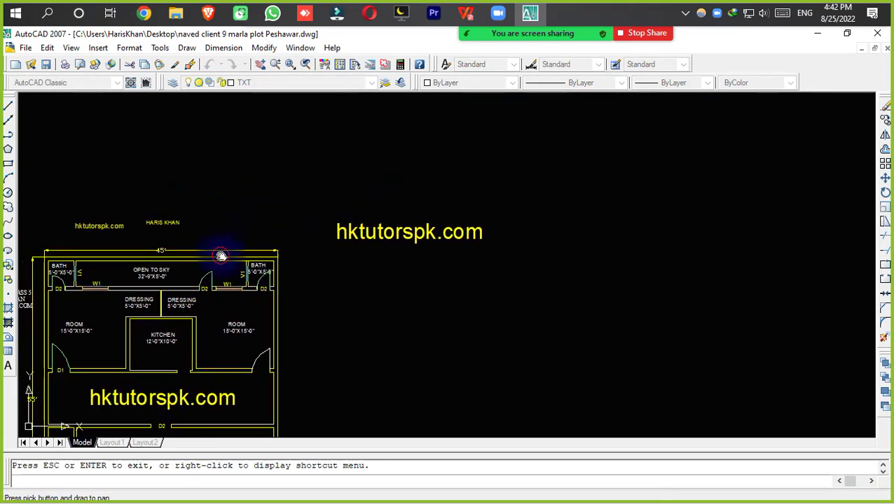
pyautogui.moveTo(219, 256); pyautogui.dragTo(346, 241)
pyautogui.moveTo(364, 313); pyautogui.dragTo(358, 272)
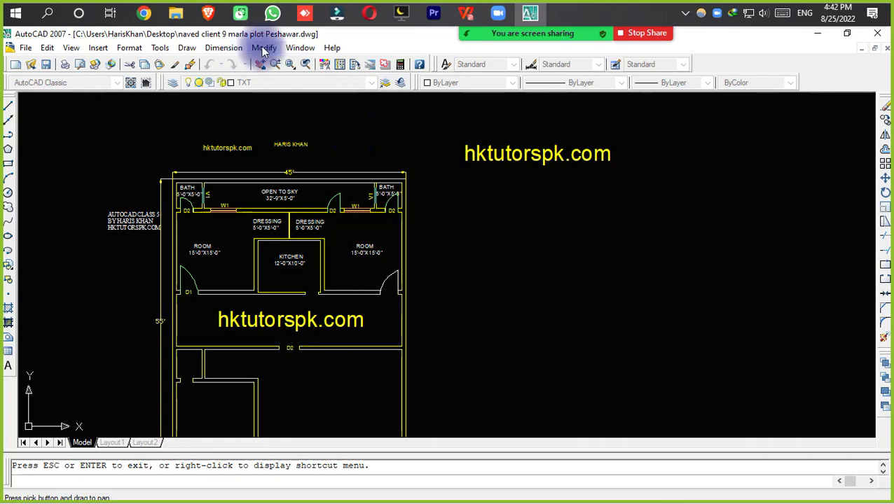
pyautogui.moveTo(443, 329); pyautogui.dragTo(502, 301)
pyautogui.hotkey('ctrl', 's')
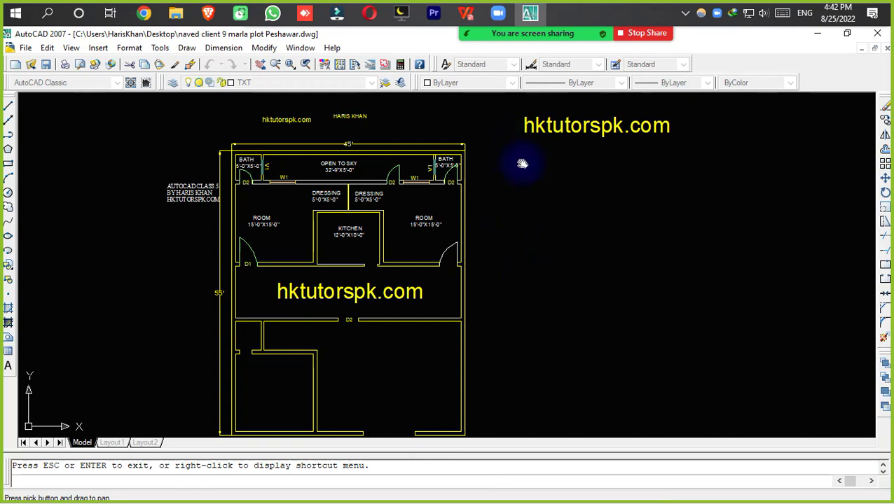
pyautogui.press('Escape')
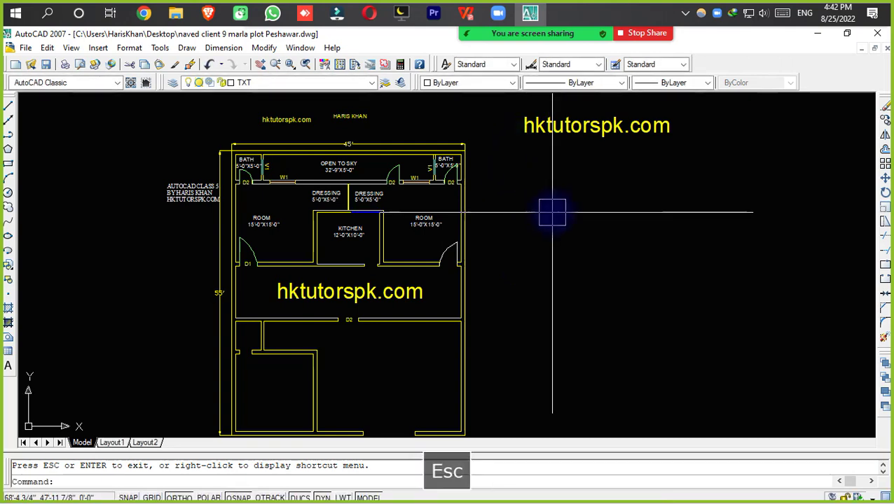
pyautogui.press('space')
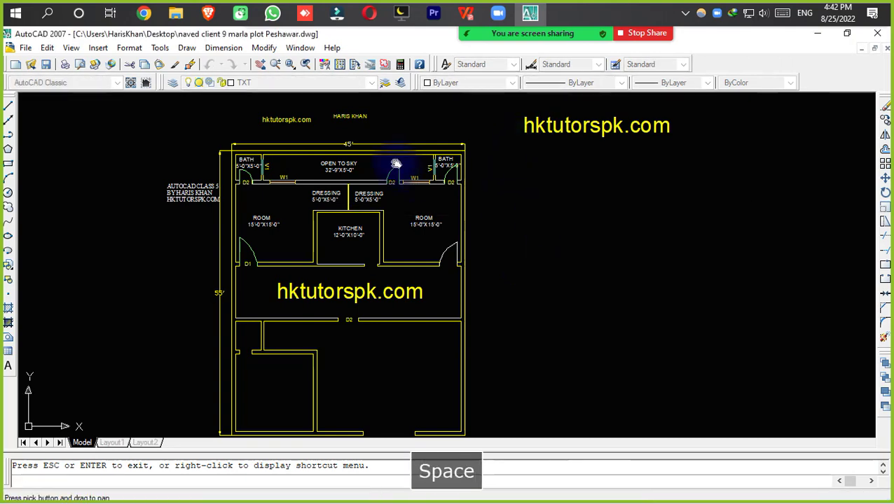
pyautogui.press('Escape')
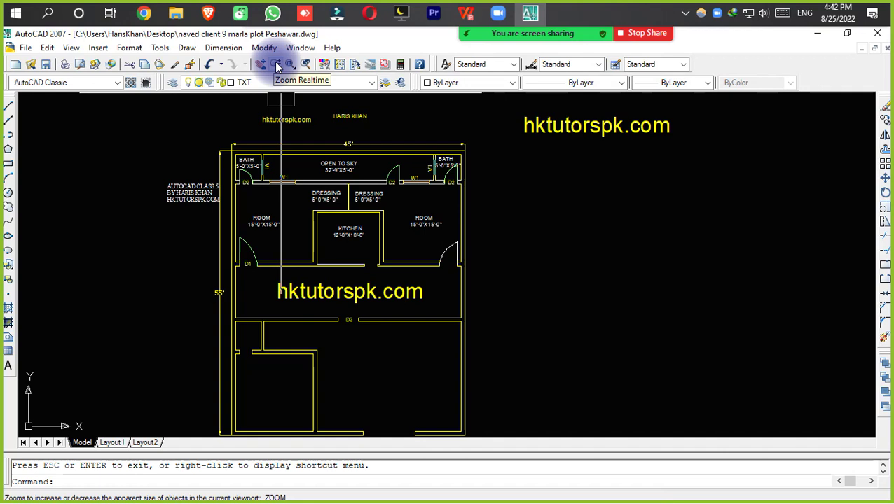
# Use Zoom with a window around the upper-right bath and its D2 door
pyautogui.press('space')
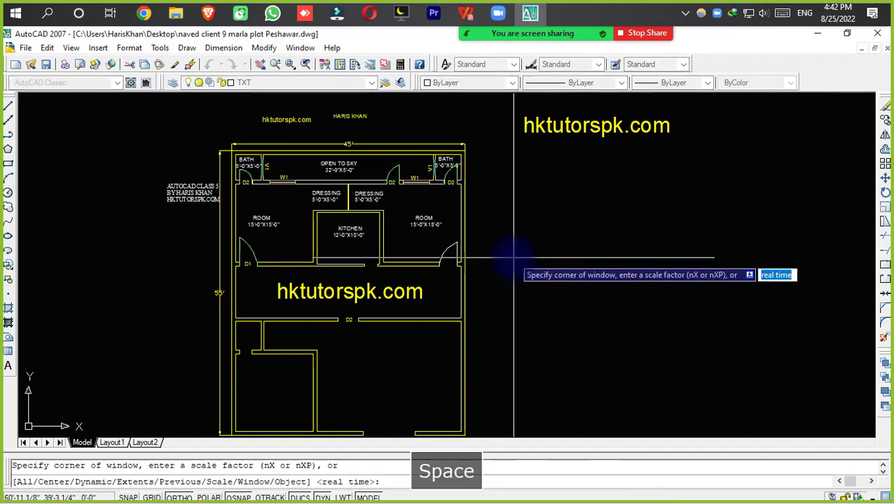
pyautogui.click(488, 156)
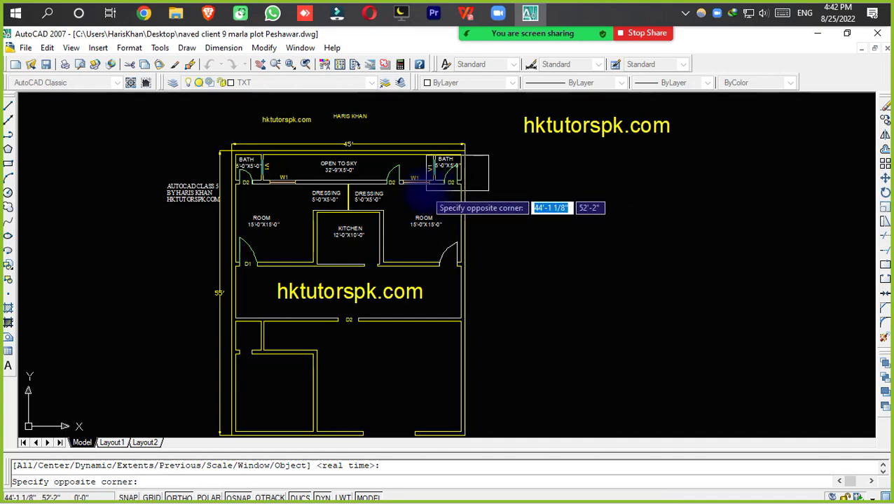
pyautogui.click(424, 188)
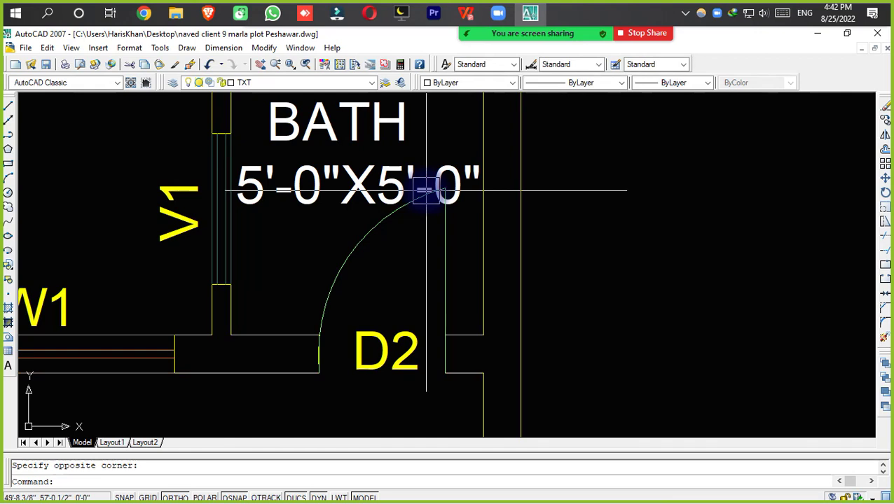
pyautogui.write('z')
pyautogui.press('space')
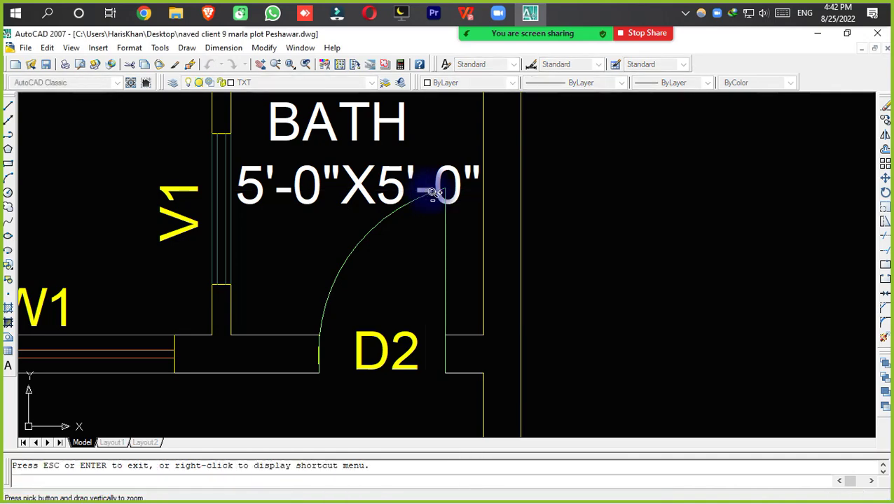
pyautogui.press('Escape')
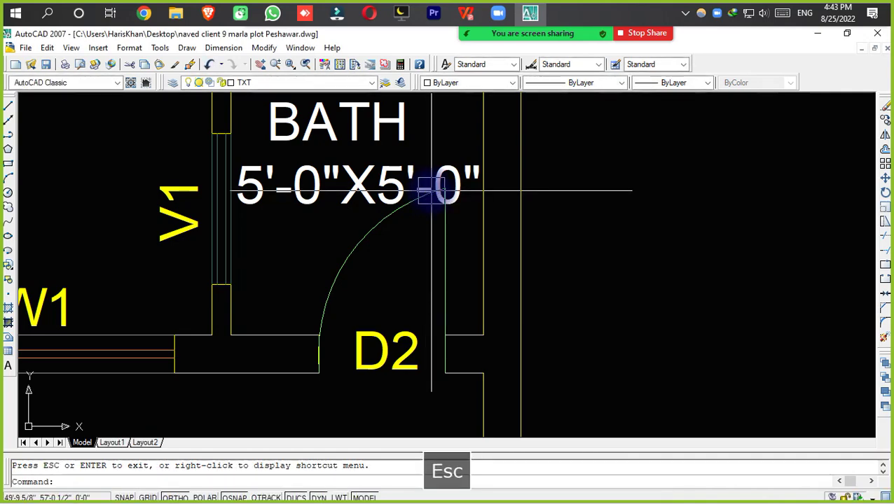
# Zoom out to the whole plan, then window-zoom onto the hktutorspk.com text inside the house
pyautogui.scroll(-5, 428, 190)
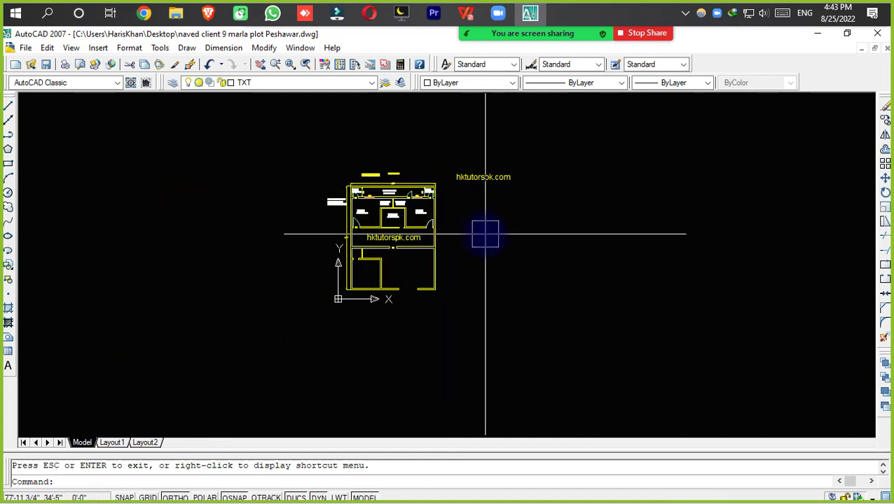
pyautogui.press('space')
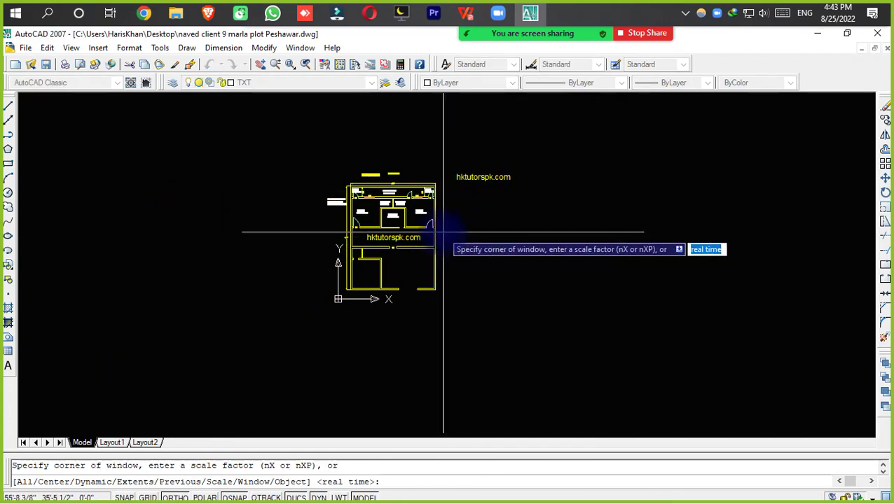
pyautogui.click(451, 224)
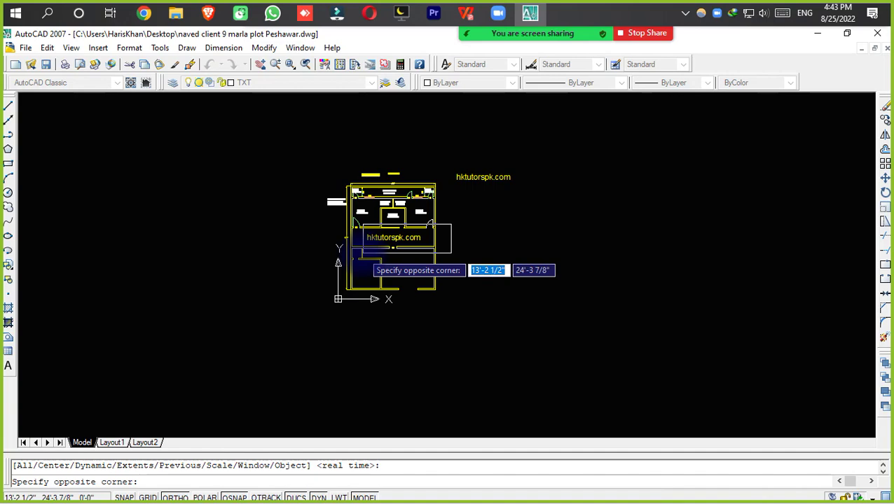
pyautogui.click(363, 250)
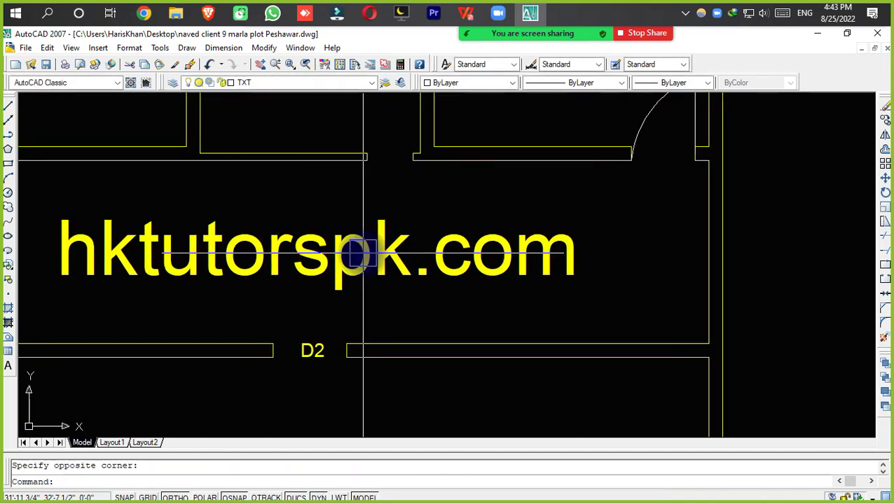
pyautogui.scroll(-8, 363, 250)
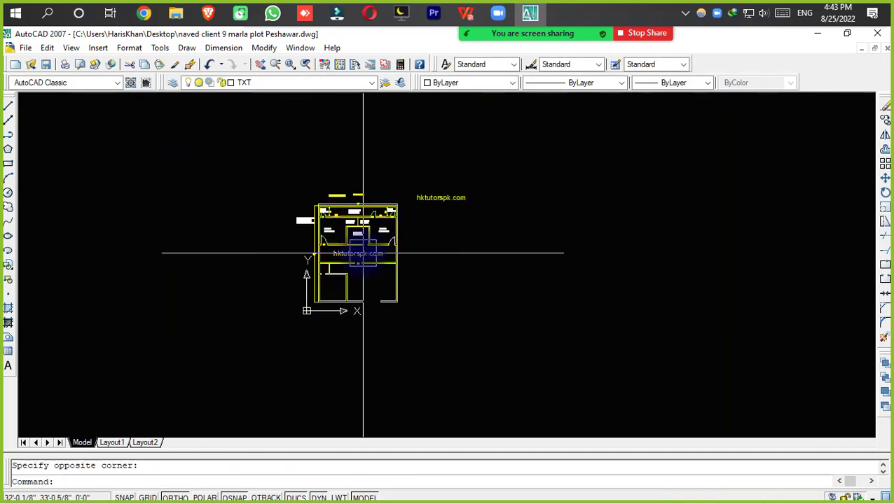
pyautogui.write('z')
pyautogui.press('space')
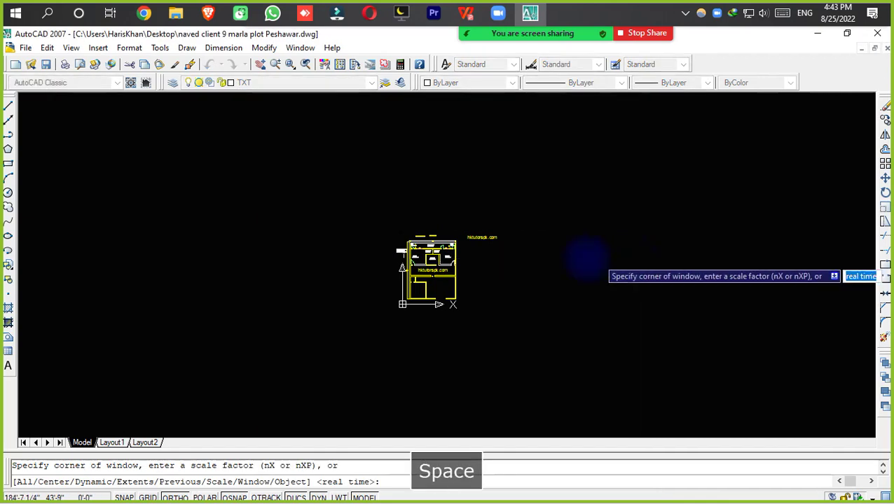
pyautogui.click(494, 262)
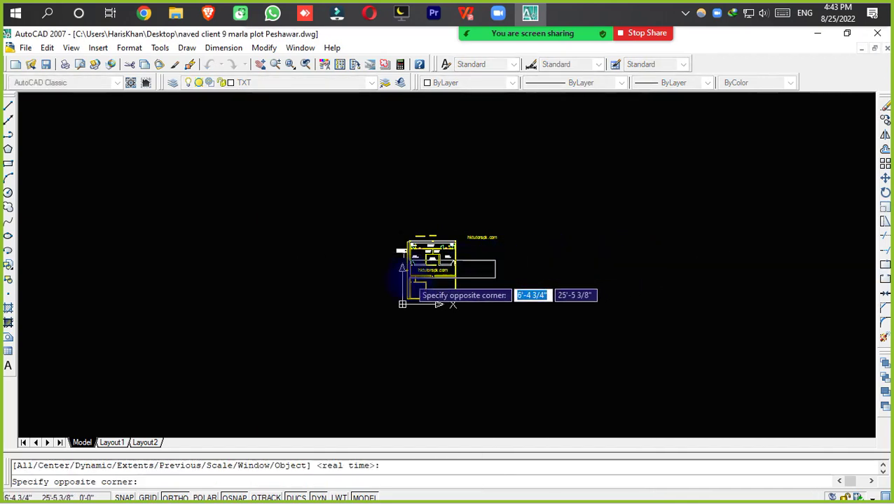
pyautogui.scroll(4, 416, 279)
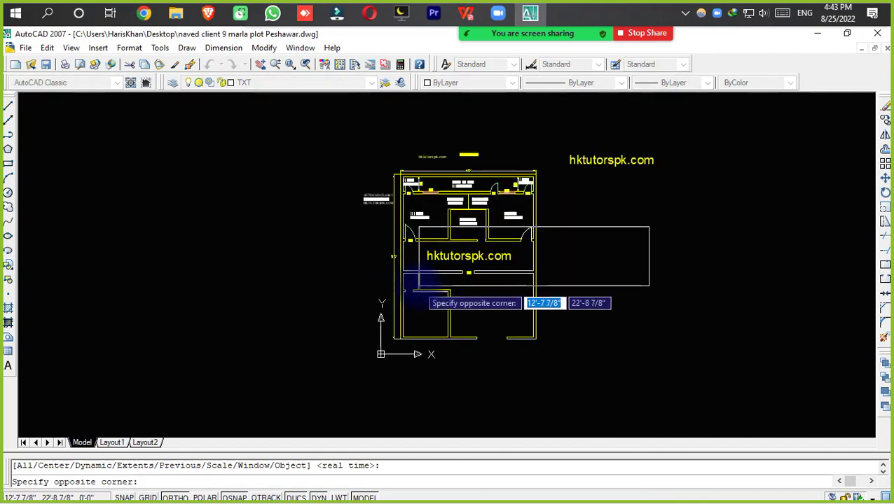
pyautogui.scroll(-2, 417, 286)
pyautogui.press('Escape')
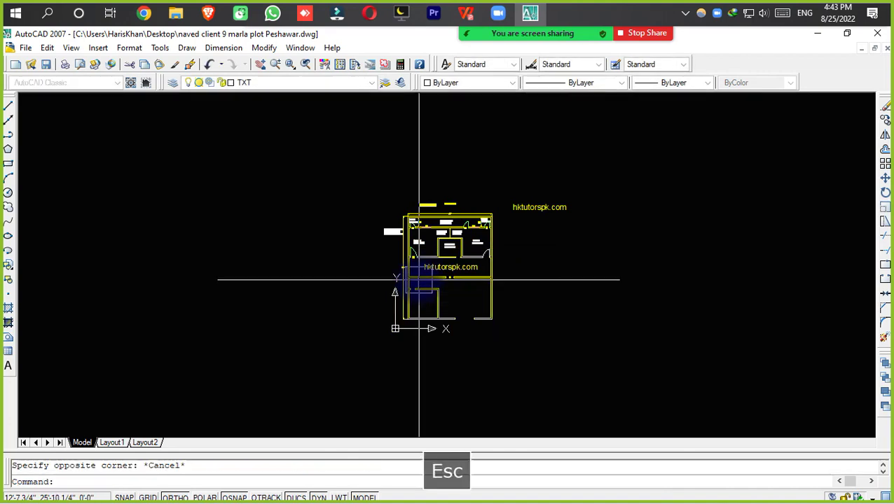
# Use Zoom with a window around the hktutorspk.com text inside the house plan
pyautogui.press('space')
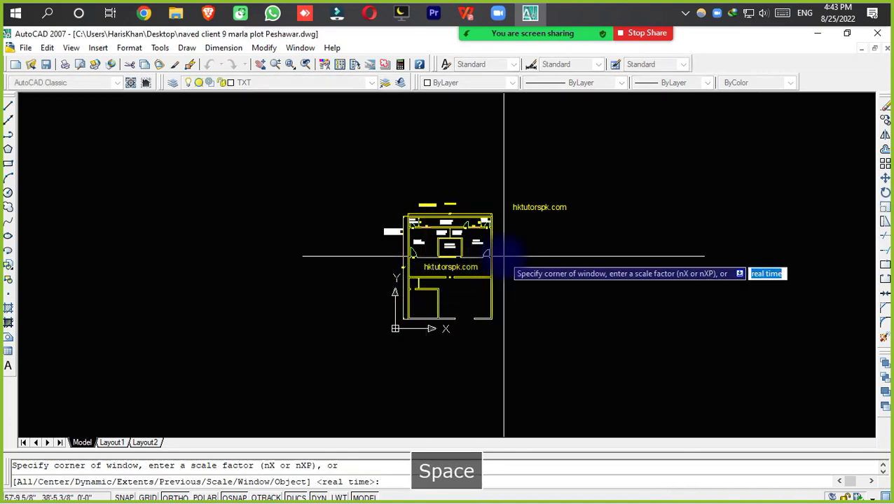
pyautogui.click(484, 263)
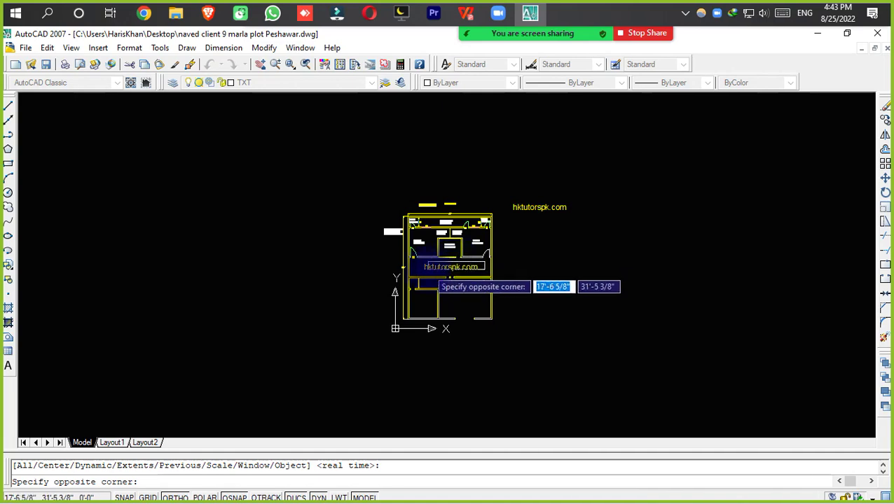
pyautogui.click(420, 287)
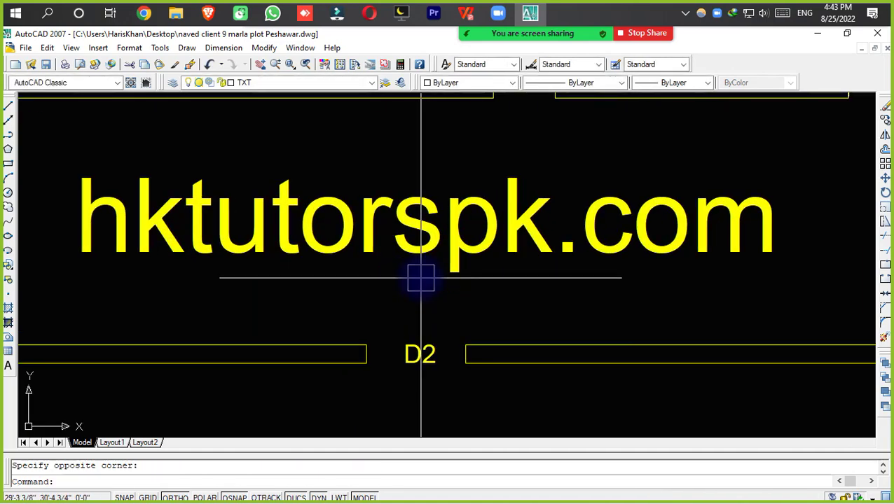
# Start real-time Zoom and shrink the house plan until it appears small in the drawing area
pyautogui.scroll(-4, 421, 278)
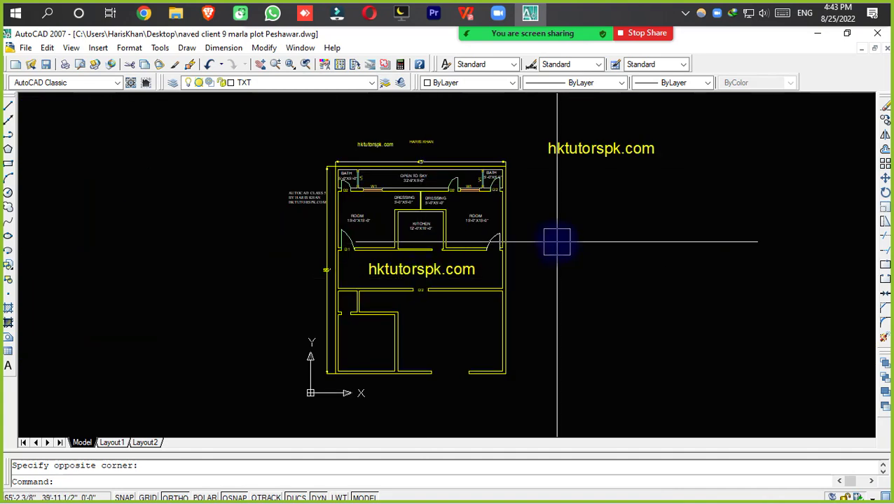
pyautogui.write('z')
pyautogui.press('space')
pyautogui.press('space')
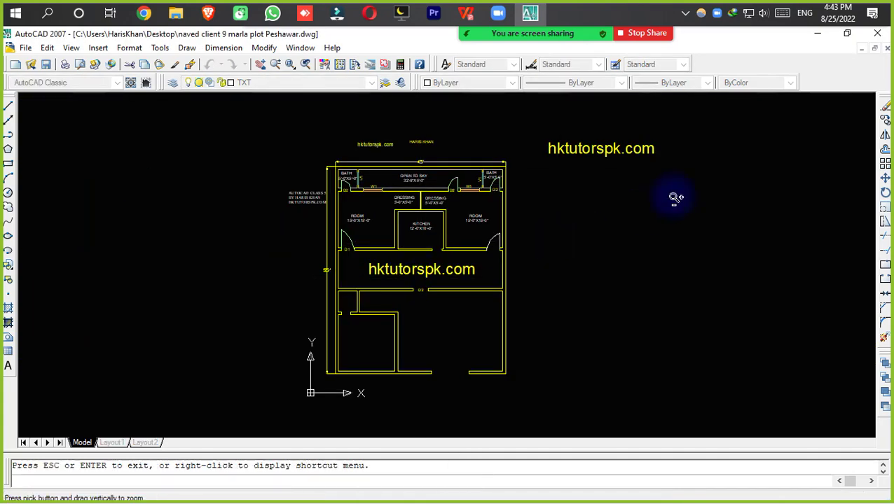
pyautogui.moveTo(675, 197); pyautogui.dragTo(615, 460)
pyautogui.moveTo(654, 189); pyautogui.dragTo(590, 367)
pyautogui.moveTo(648, 248); pyautogui.dragTo(623, 299)
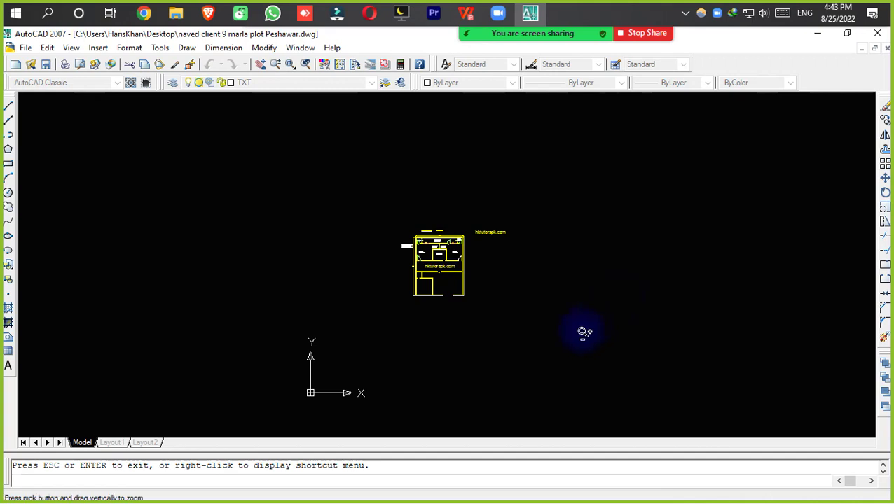
# Enlarge the plan with real-time Zoom until the hktutorspk.com text inside the house is seen close up
pyautogui.moveTo(574, 342); pyautogui.dragTo(575, 155)
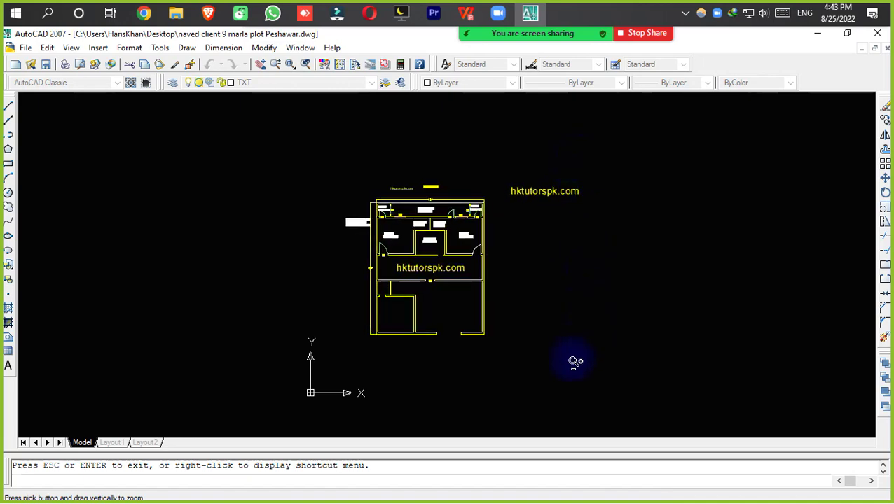
pyautogui.moveTo(574, 362); pyautogui.dragTo(617, 136)
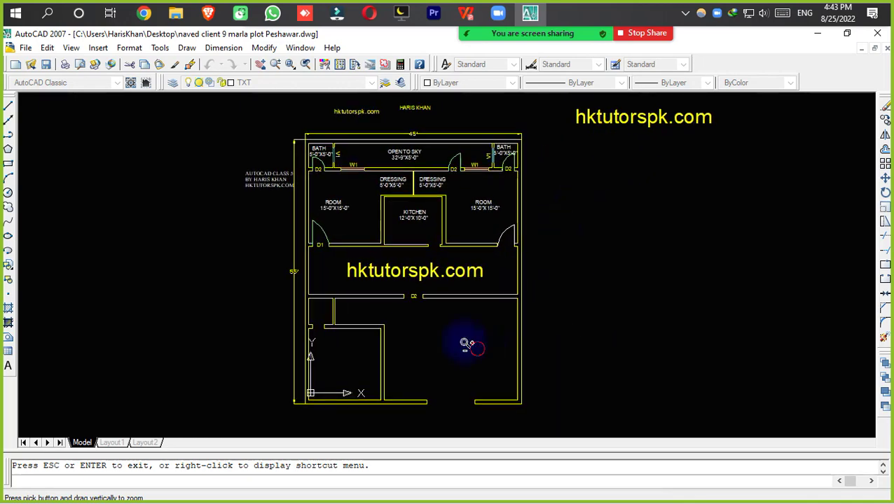
pyautogui.moveTo(465, 345); pyautogui.dragTo(467, 85)
pyautogui.moveTo(465, 265); pyautogui.dragTo(465, 59)
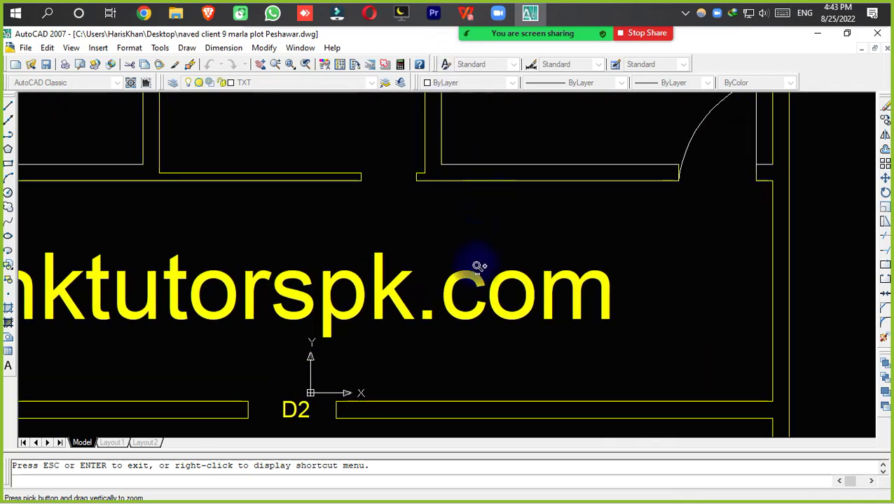
pyautogui.moveTo(478, 265); pyautogui.dragTo(480, 163)
# Zoom back out in real time until the whole house plan is in view, and end the command
pyautogui.moveTo(515, 369); pyautogui.dragTo(505, 407)
pyautogui.moveTo(538, 209); pyautogui.dragTo(491, 385)
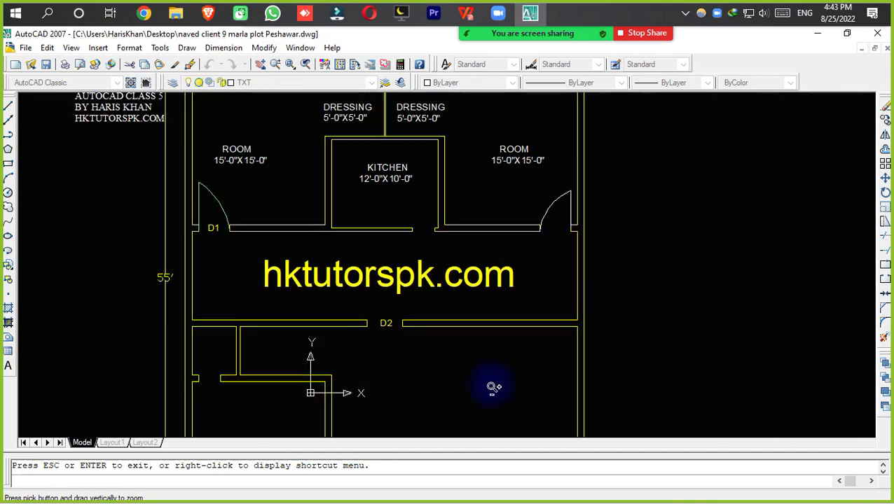
pyautogui.moveTo(519, 208); pyautogui.dragTo(502, 336)
pyautogui.moveTo(510, 242); pyautogui.dragTo(471, 268)
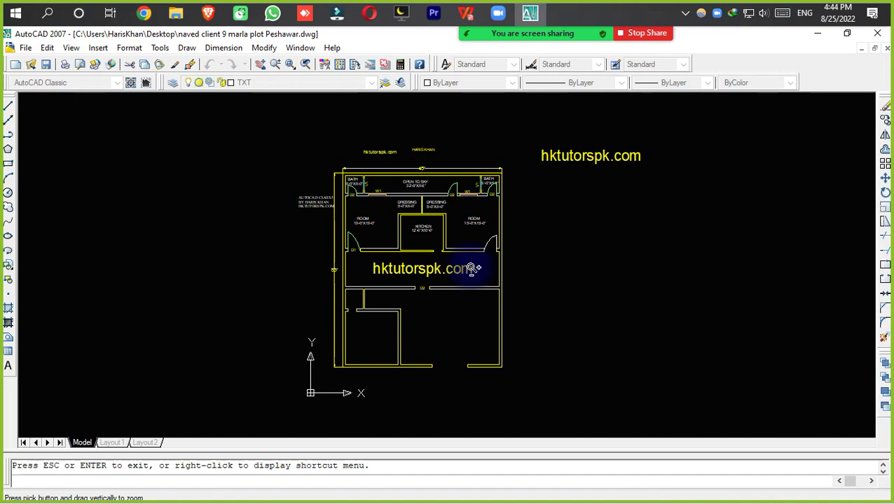
pyautogui.press('Escape')
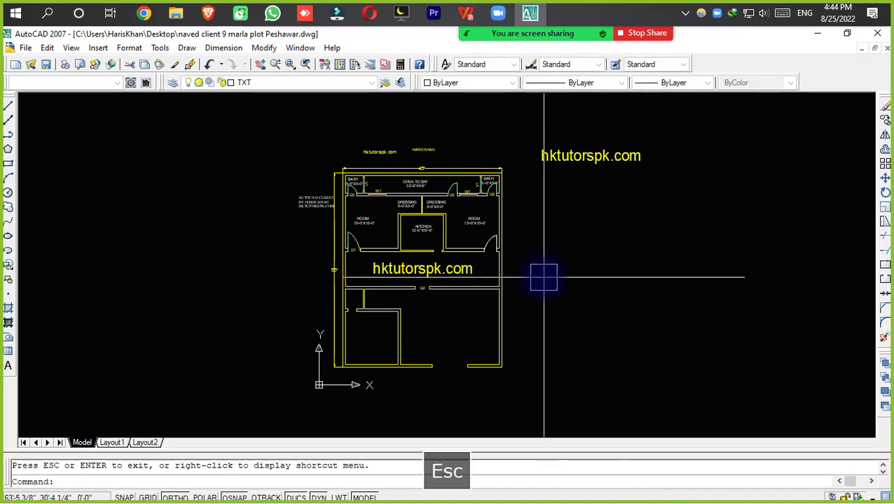
# Demonstrate zooming in and out repeatedly on the house plan without starting the Zoom command
pyautogui.scroll(-2, 68, 224)
pyautogui.scroll(5, 484, 270)
pyautogui.scroll(-5, 393, 303)
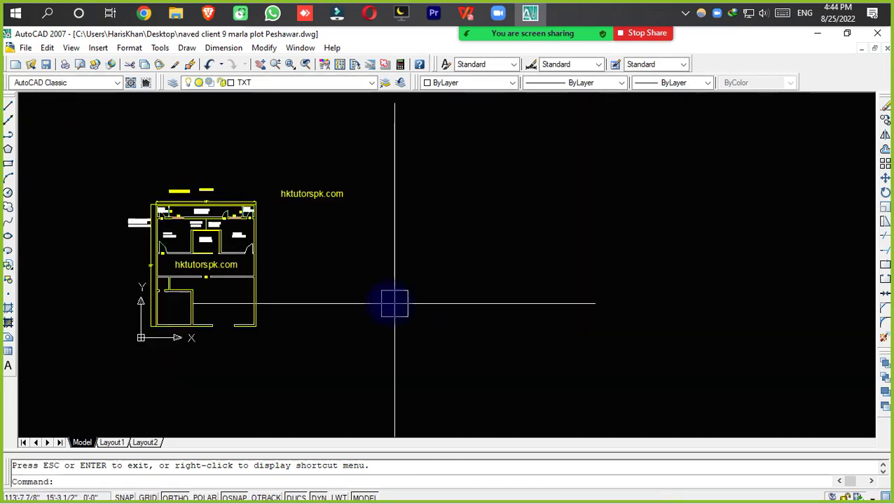
pyautogui.scroll(5, 321, 253)
pyautogui.scroll(-5, 320, 254)
pyautogui.scroll(5, 321, 253)
pyautogui.scroll(-5, 321, 254)
pyautogui.scroll(5, 321, 253)
pyautogui.scroll(-3, 493, 424)
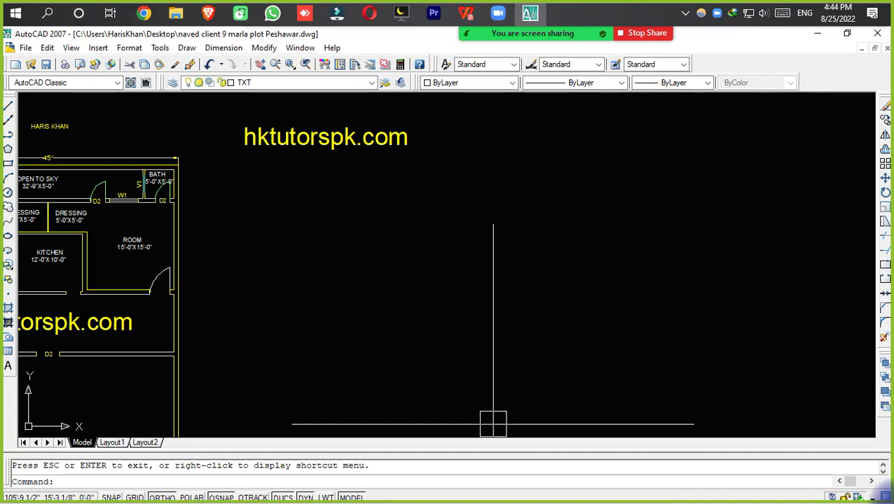
# Save the 9 marla house drawing with the rooms and kitchen centred in view
pyautogui.scroll(-4, 398, 300)
pyautogui.moveTo(399, 301); pyautogui.dragTo(507, 285, button='middle')
pyautogui.scroll(6, 338, 291)
pyautogui.hotkey('ctrl', 's')
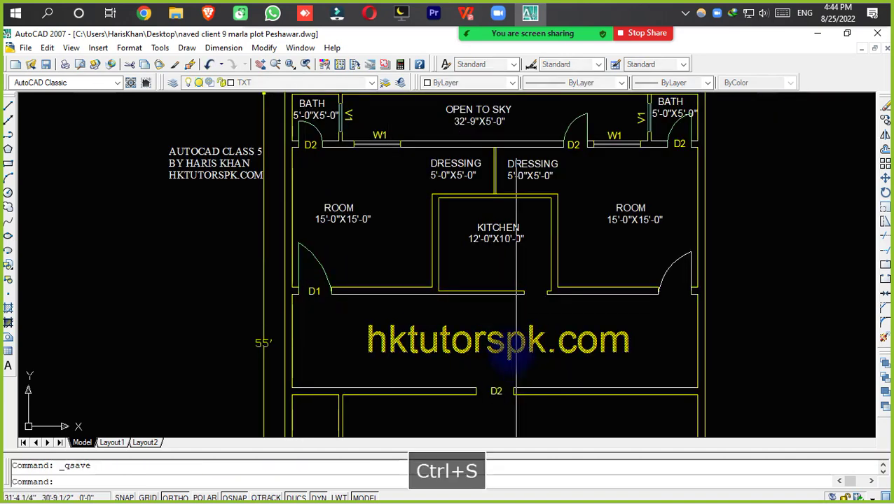
# Check the command list on page 7 of the training PDF in WPS Office, and display the Dimension toolbar in AutoCAD
pyautogui.click(467, 13)
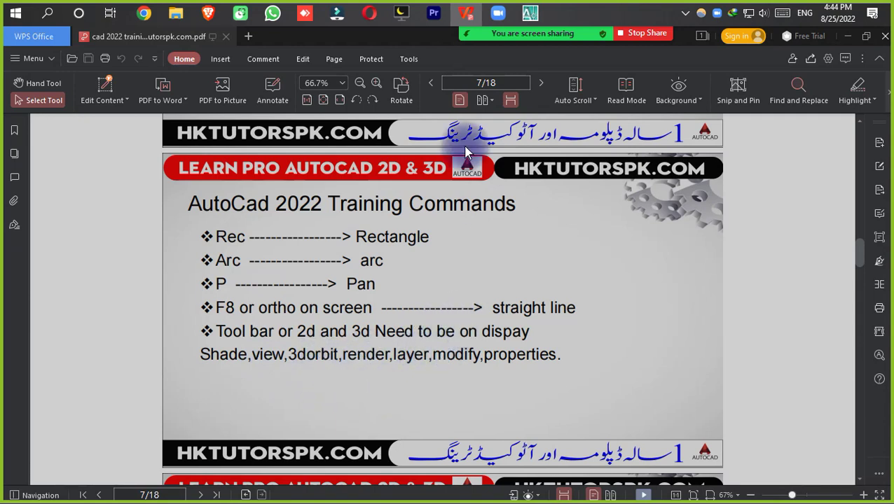
pyautogui.click(531, 12)
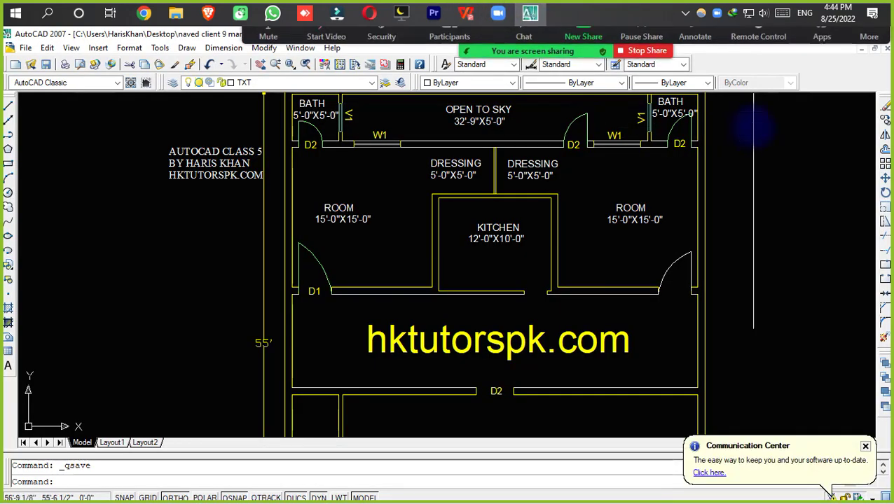
pyautogui.rightClick(746, 72)
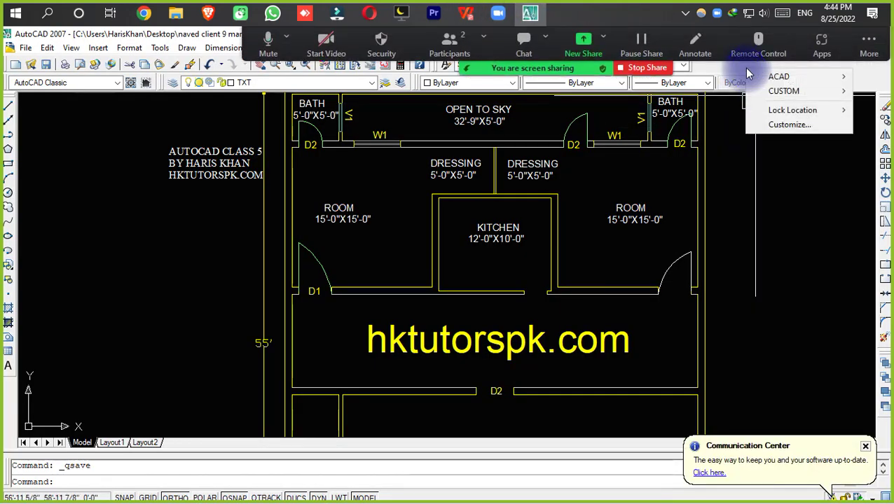
pyautogui.moveTo(761, 77)
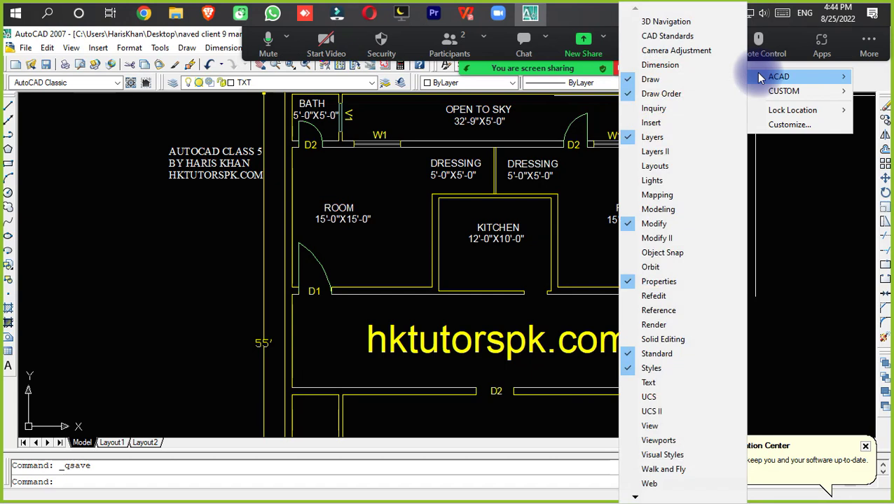
pyautogui.click(695, 65)
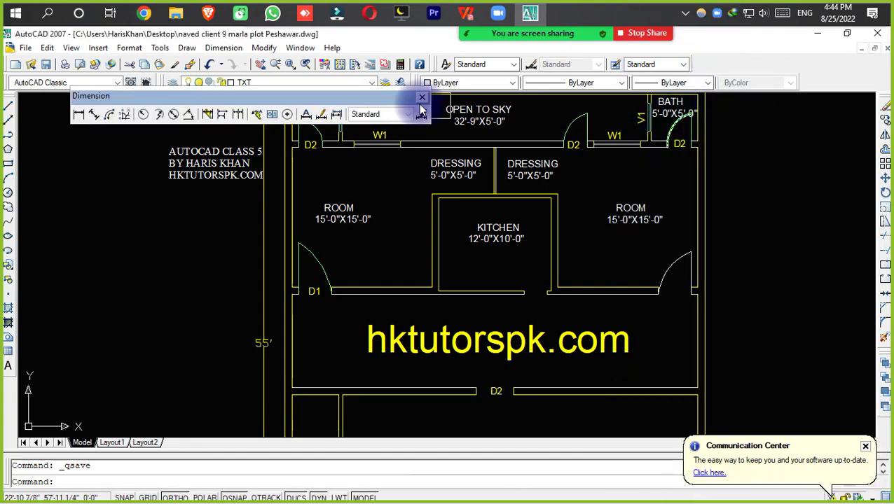
# Add a linear dimension along the wall from door D1 to the kitchen opening, and delete it
pyautogui.click(79, 115)
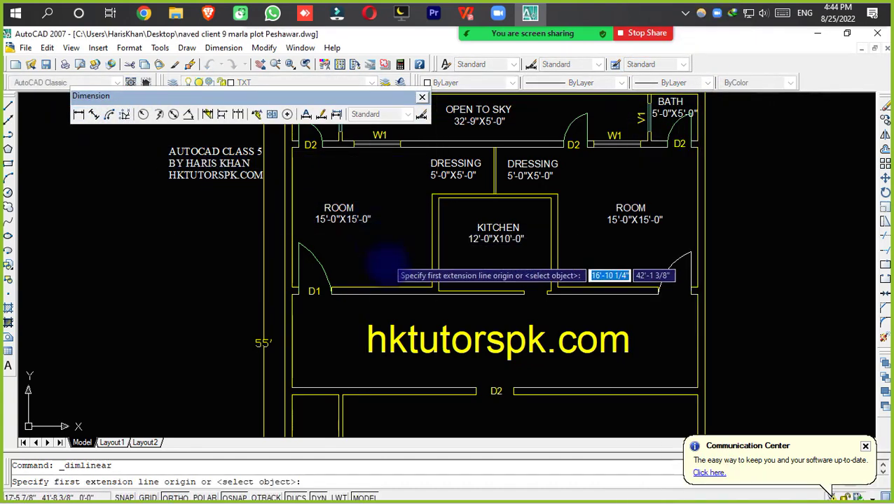
pyautogui.click(326, 298)
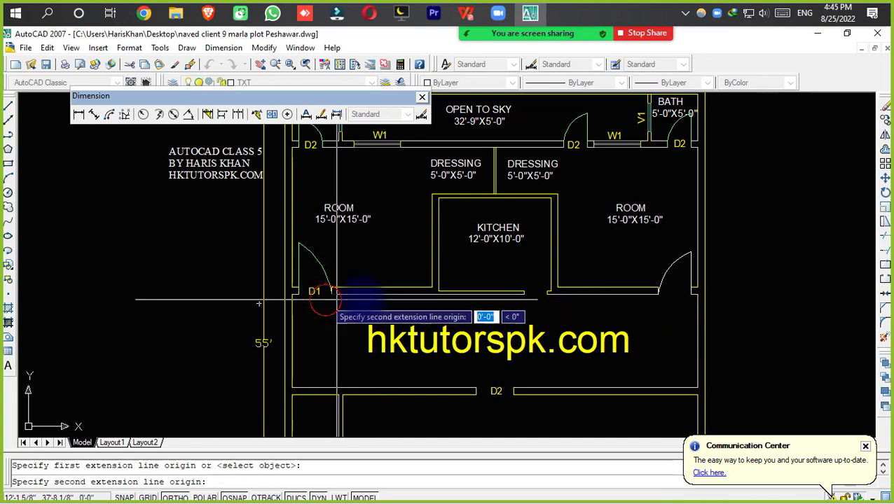
pyautogui.click(523, 294)
pyautogui.click(522, 304)
pyautogui.scroll(6, 420, 294)
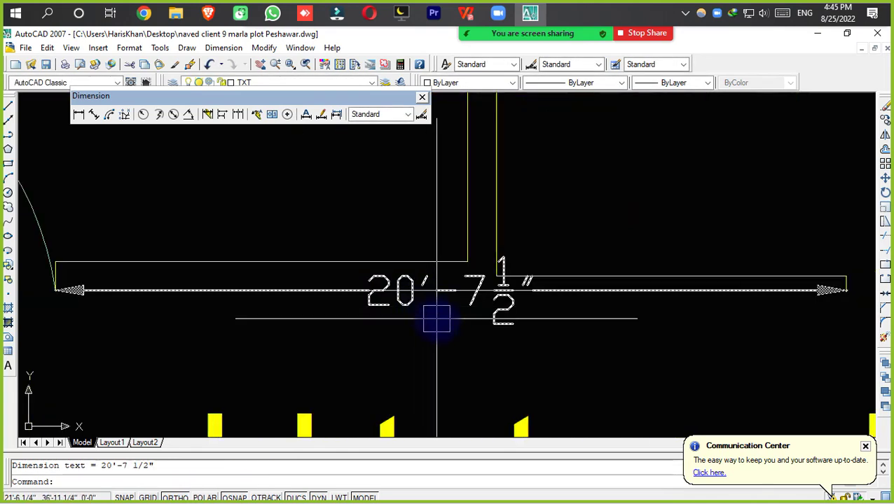
pyautogui.click(481, 323)
pyautogui.press('Delete')
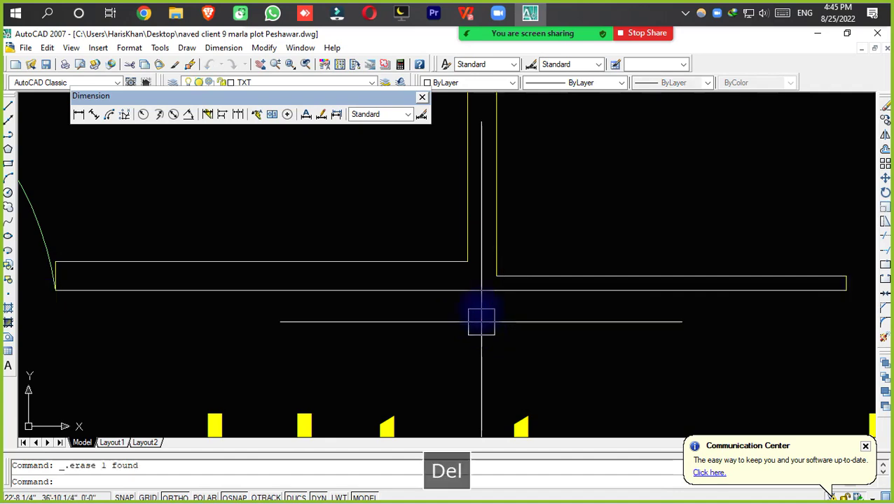
# Add a radius dimension to the swing arc of door D1, placing its text inside the room beside the door
pyautogui.scroll(-5, 481, 322)
pyautogui.moveTo(273, 248); pyautogui.dragTo(322, 284, button='middle')
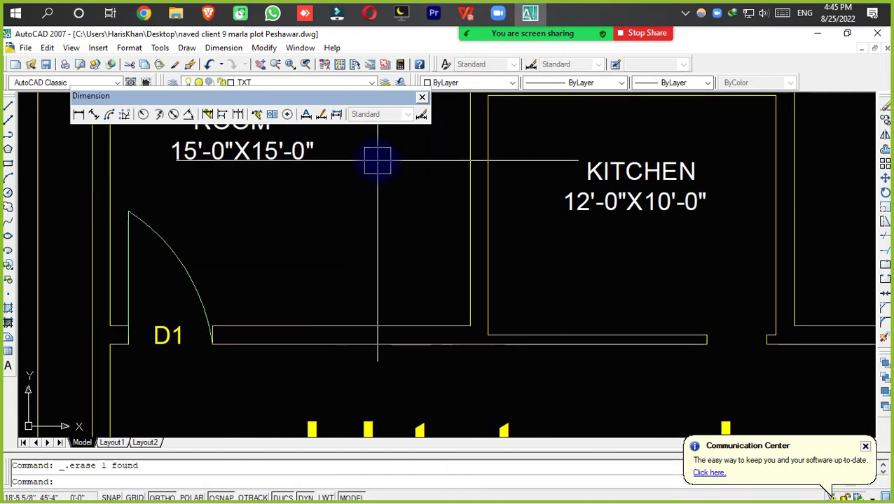
pyautogui.click(142, 115)
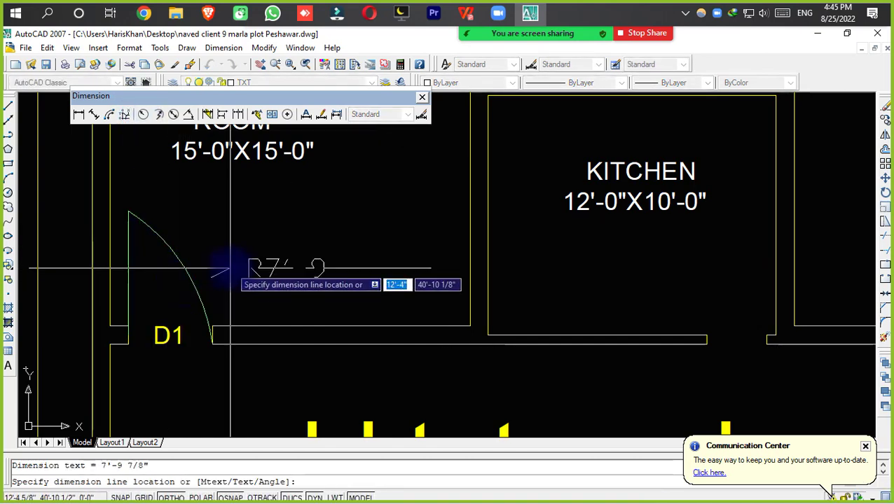
pyautogui.click(275, 270)
pyautogui.click(275, 270)
pyautogui.scroll(-2, 350, 336)
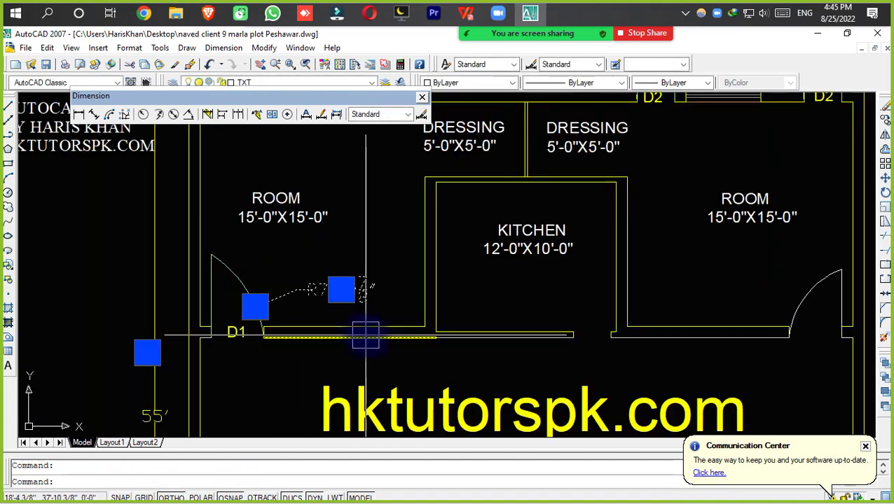
pyautogui.press('Escape')
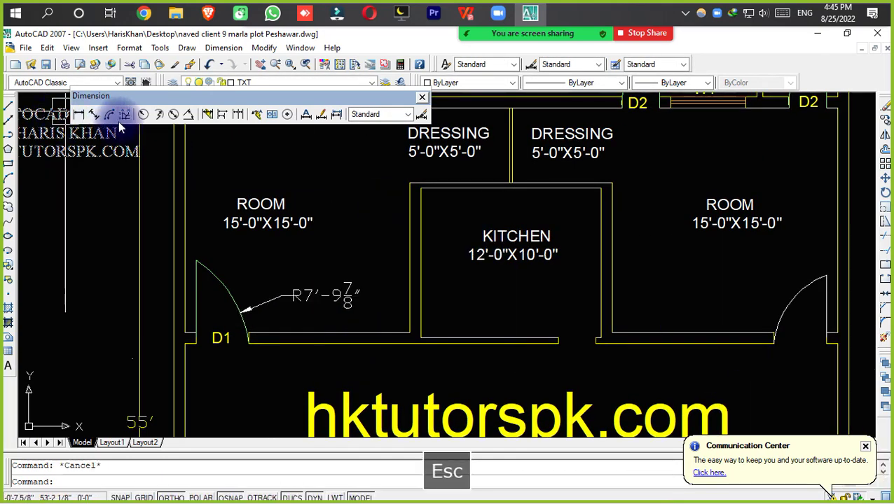
# Add a radius dimension to the door swing arc of the room east of the kitchen, with its text inside the room
pyautogui.click(143, 115)
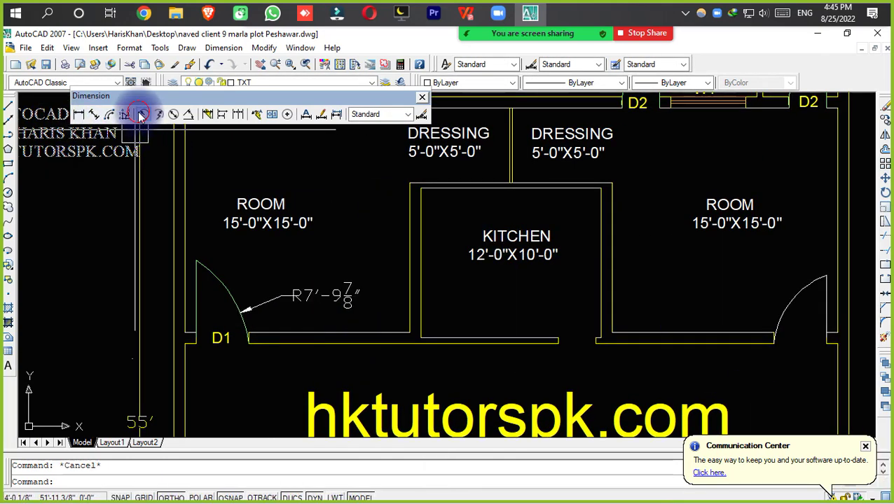
pyautogui.click(807, 308)
pyautogui.click(755, 282)
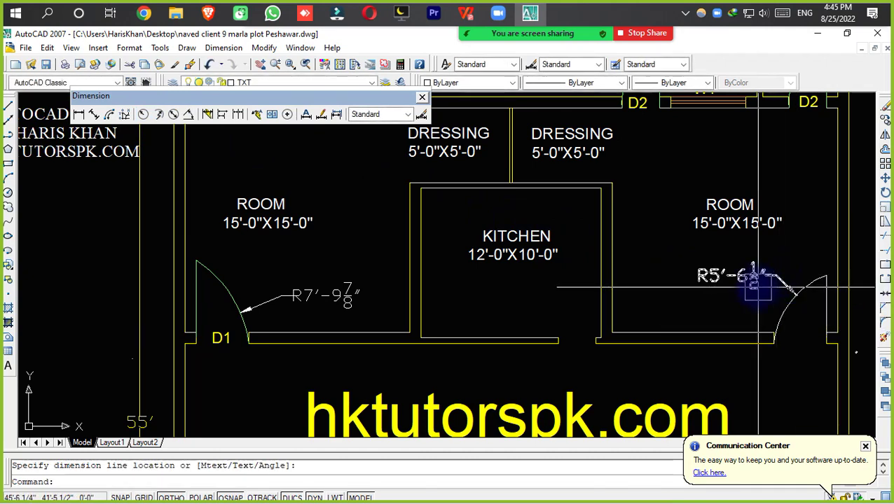
# Delete the radius dimensions from both door swing arcs in the rooms beside the kitchen
pyautogui.click(380, 295)
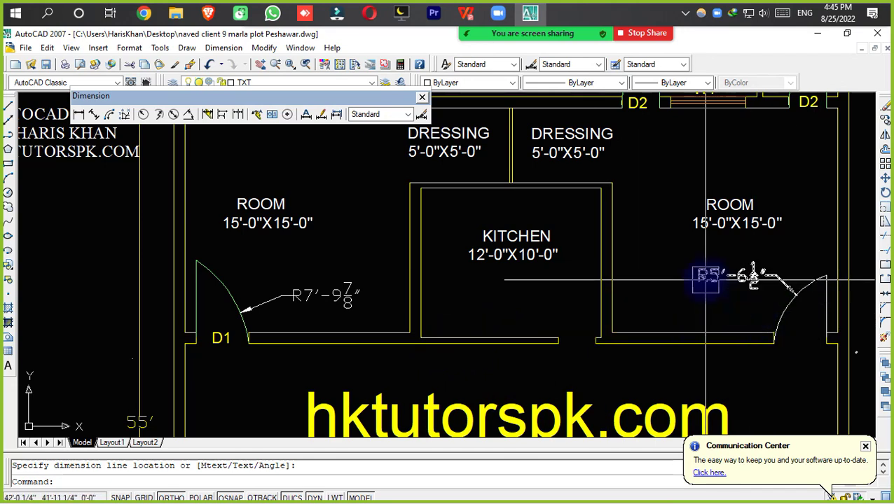
pyautogui.click(332, 287)
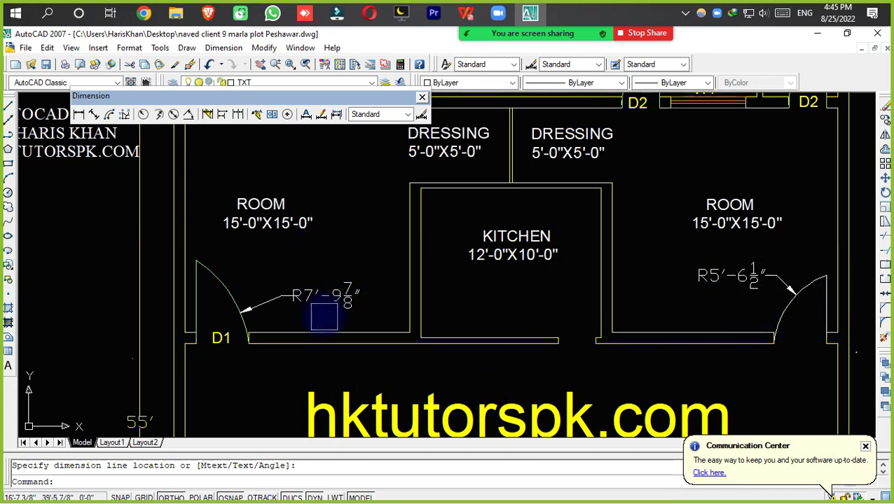
pyautogui.click(323, 296)
pyautogui.press('Delete')
pyautogui.click(798, 286)
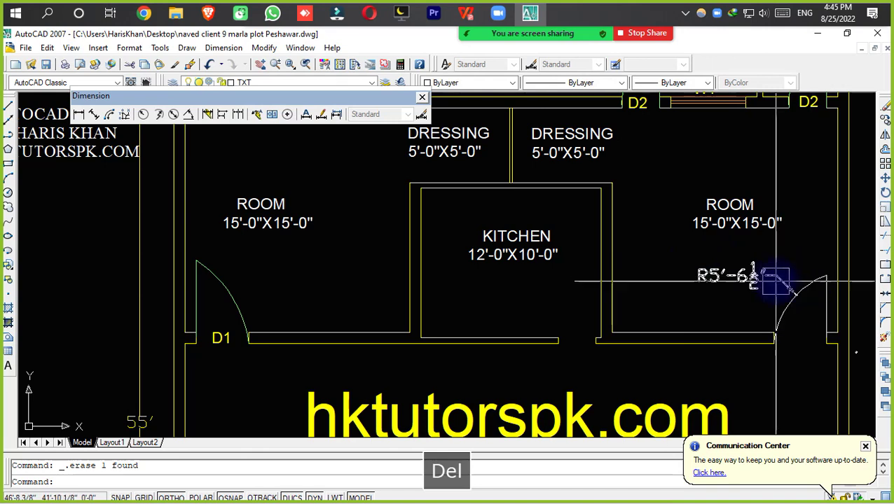
pyautogui.press('Delete')
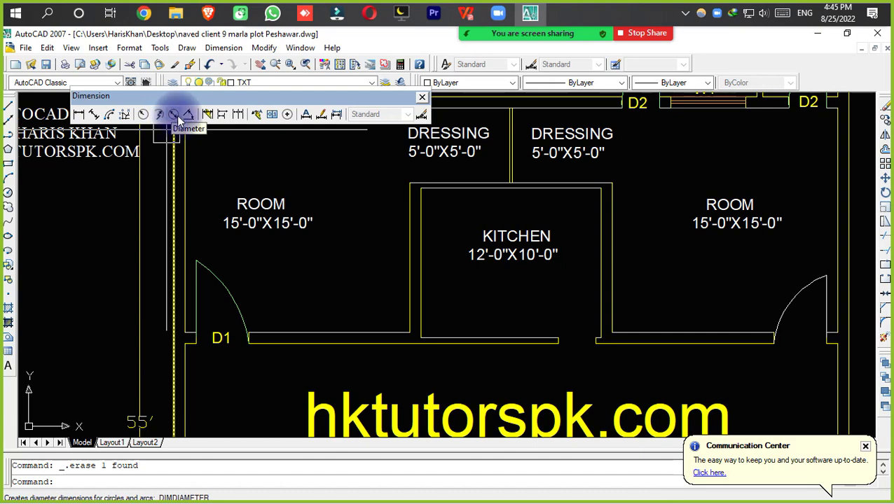
# Hide the floating Dimension toolbar
pyautogui.scroll(-5, 385, 280)
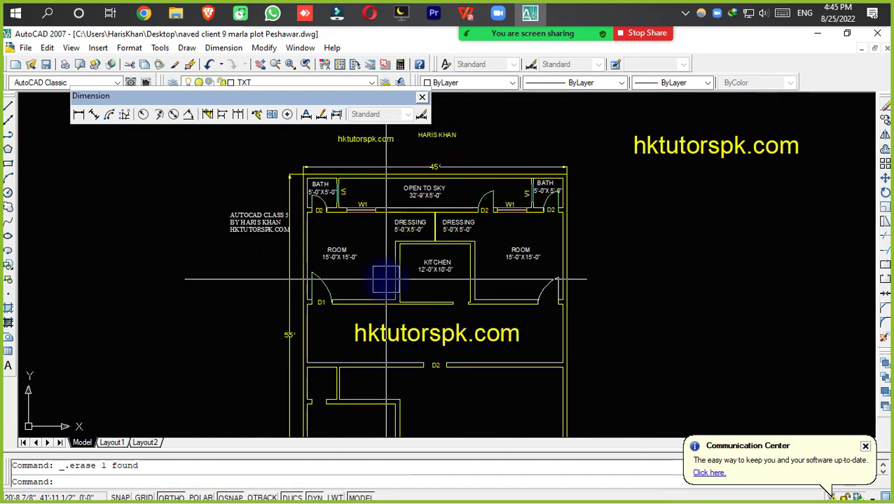
pyautogui.moveTo(385, 280); pyautogui.dragTo(234, 270, button='middle')
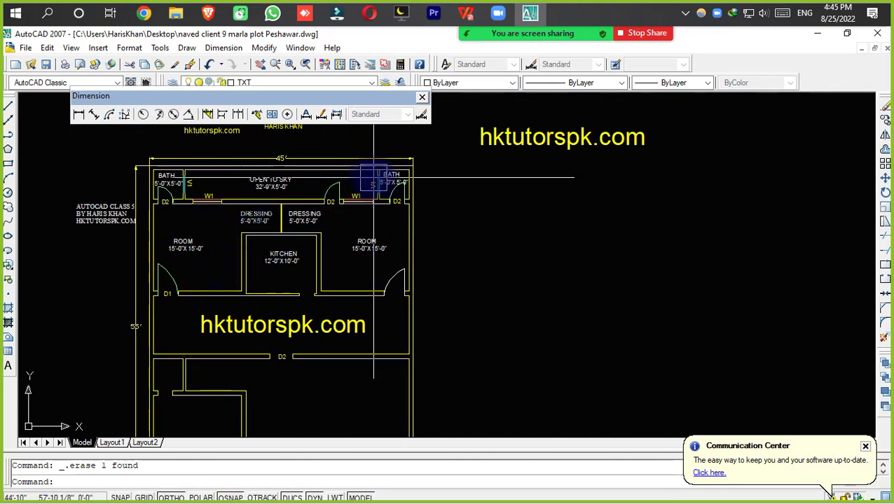
pyautogui.click(422, 96)
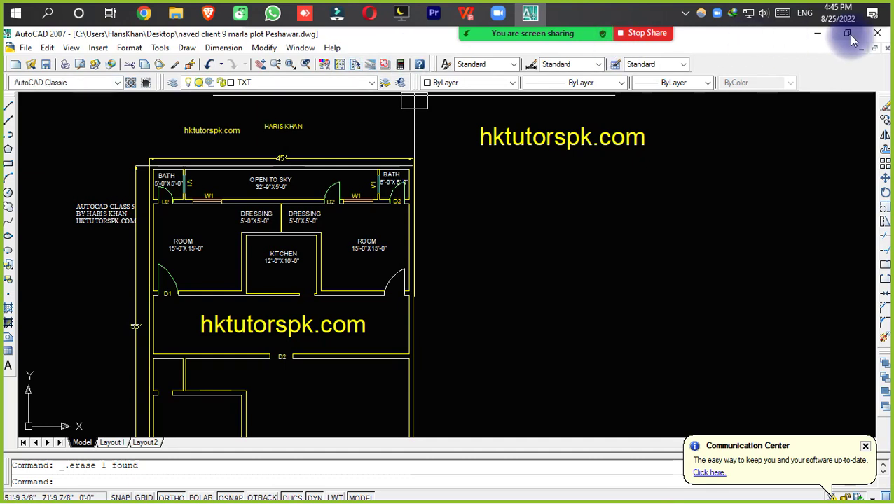
pyautogui.rightClick(769, 67)
pyautogui.click(750, 58)
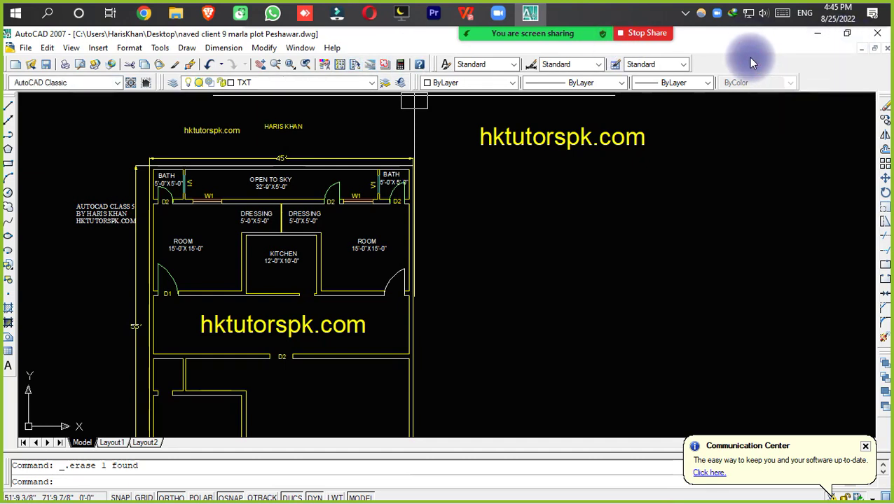
# Look over the list of available dimension commands, and display the Dimension toolbar again
pyautogui.click(225, 48)
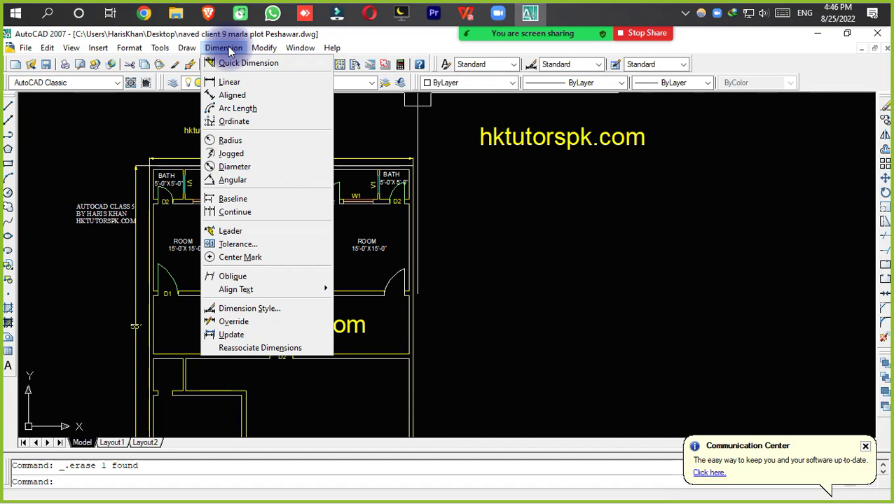
pyautogui.click(690, 189)
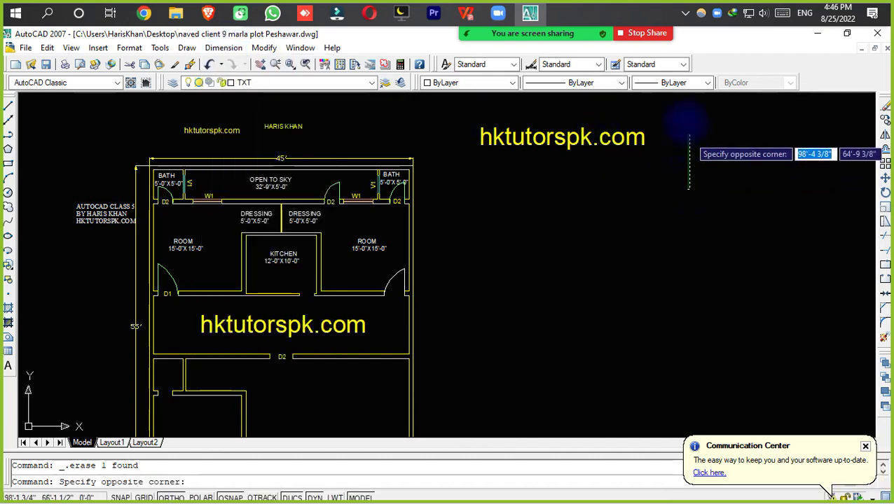
pyautogui.click(689, 111)
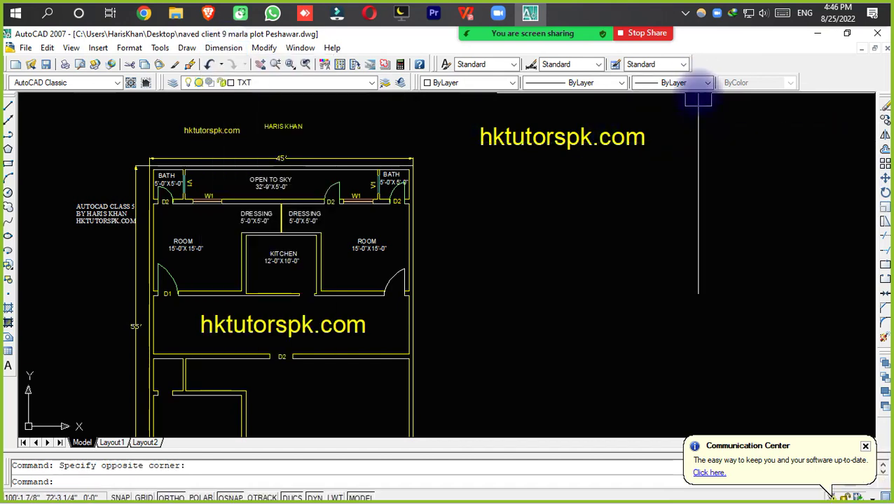
pyautogui.rightClick(771, 70)
pyautogui.moveTo(777, 74)
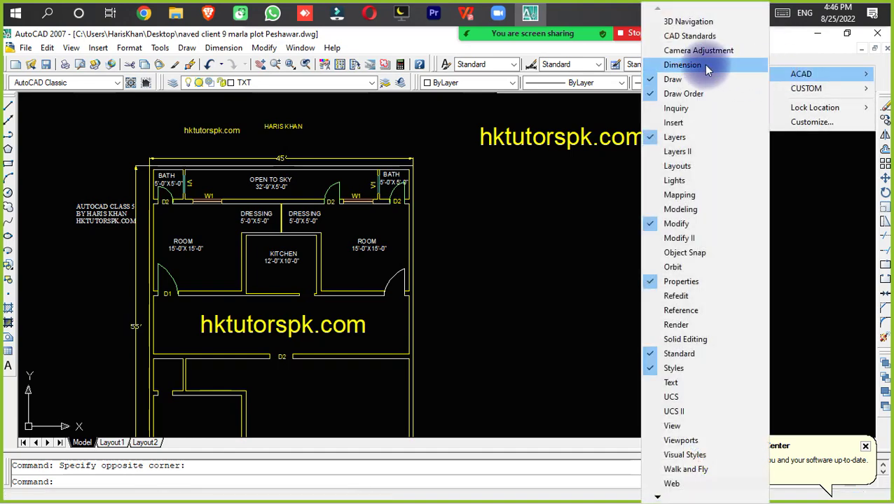
pyautogui.click(707, 70)
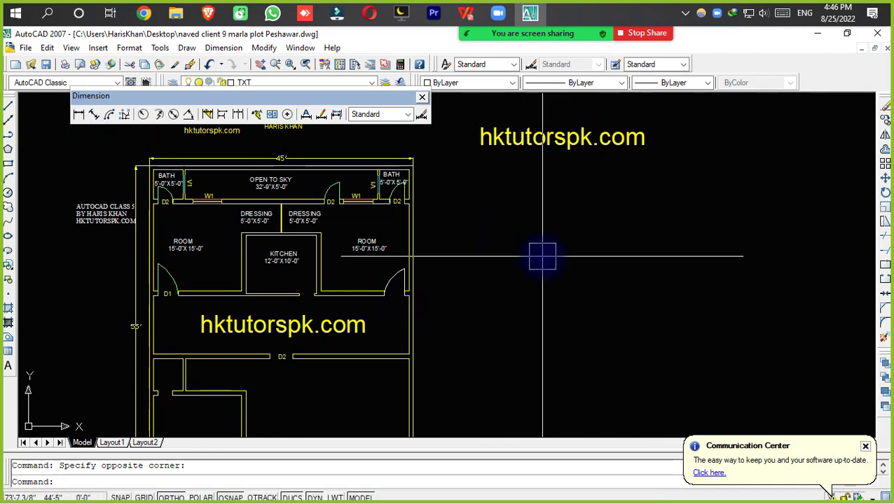
# Draw a circle with a radius of about 11'-2" in the empty space east of the house plan
pyautogui.write('c')
pyautogui.press('space')
pyautogui.click(571, 259)
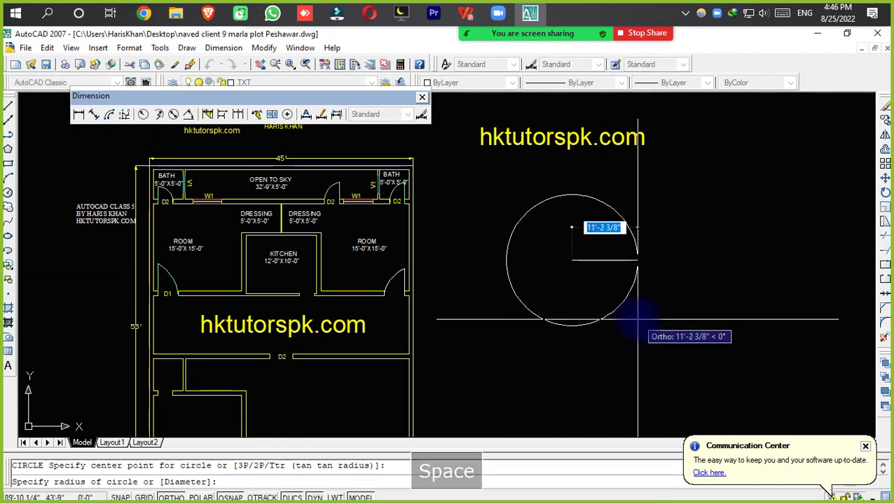
pyautogui.click(619, 307)
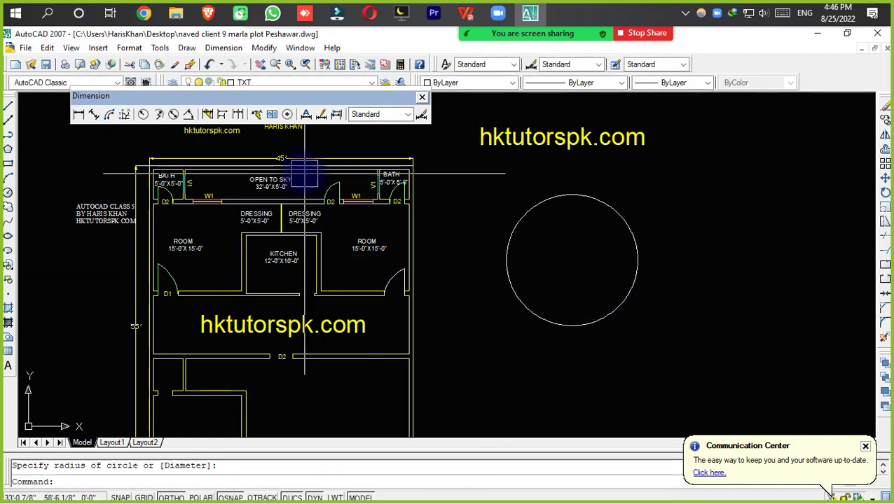
# Add a diameter dimension to the circle, placing its text near the circle's centre
pyautogui.click(171, 116)
pyautogui.click(602, 199)
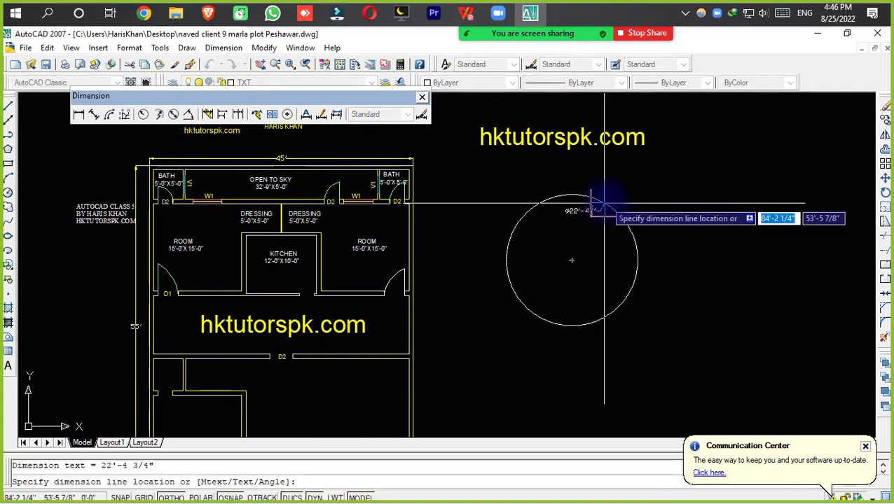
pyautogui.click(571, 262)
pyautogui.scroll(5, 592, 261)
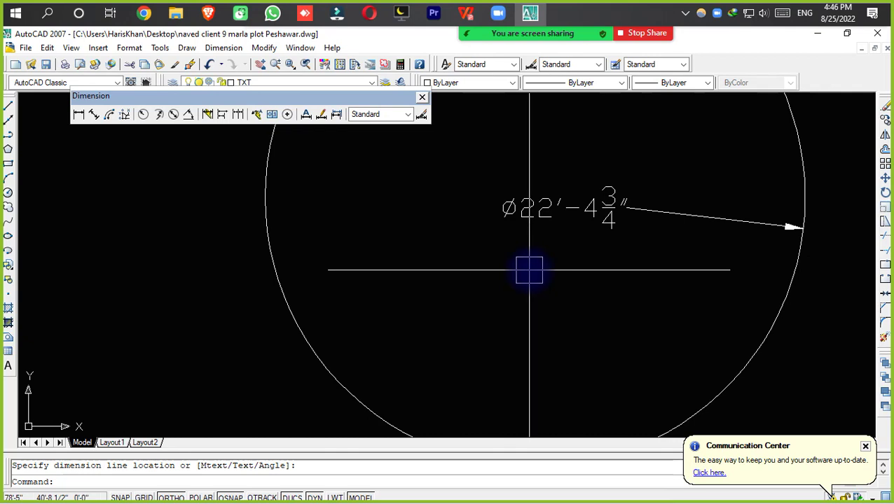
pyautogui.scroll(-4, 529, 270)
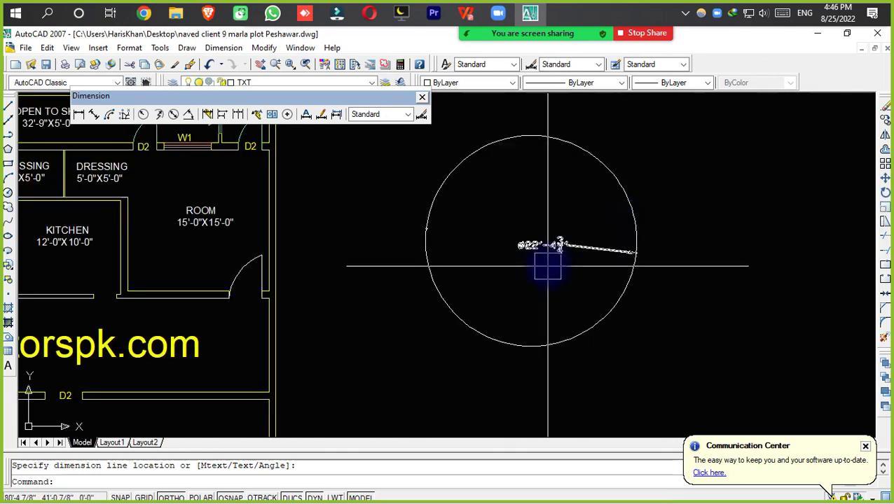
# Dismiss the Communication Center notification, and delete the circle together with its diameter dimension
pyautogui.click(866, 448)
pyautogui.click(635, 200)
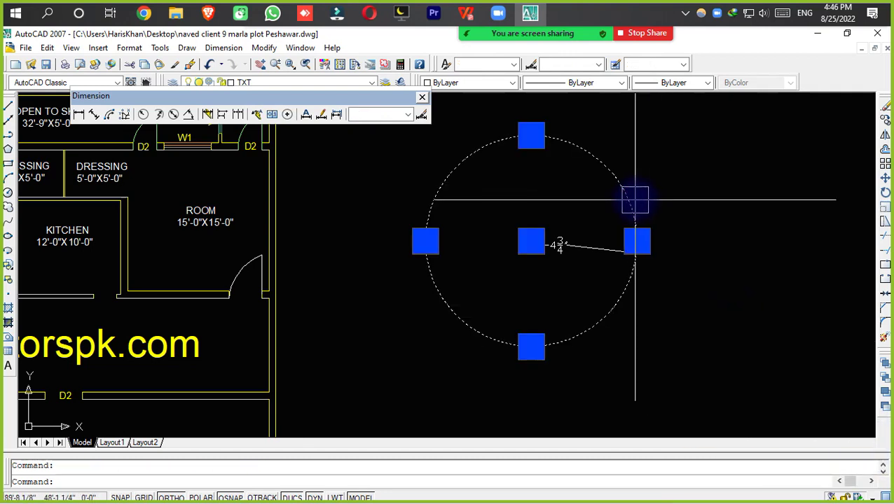
pyautogui.press('Delete')
pyautogui.click(529, 256)
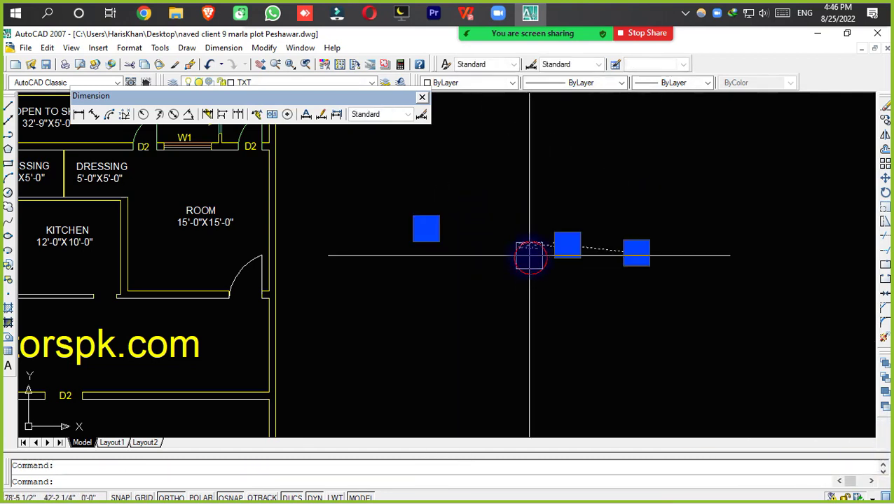
pyautogui.press('Delete')
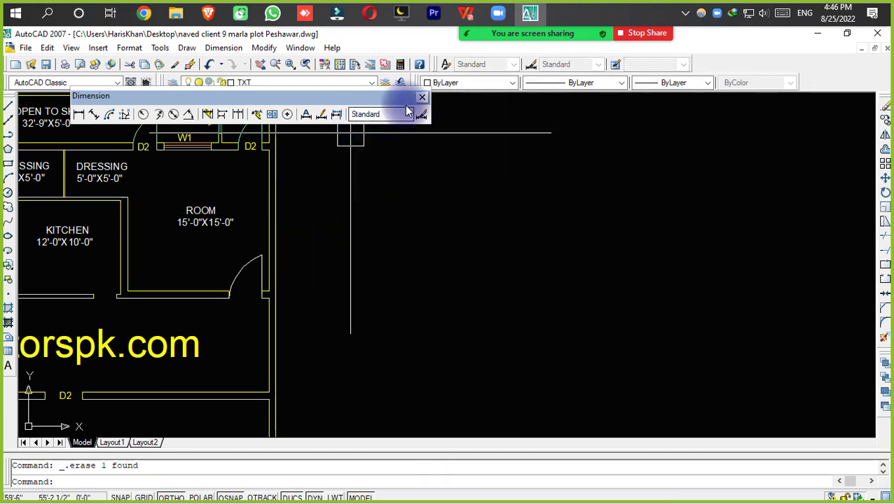
# Add an aligned dimension along the inner face of the short wall at the plan's southeast corner, and delete it
pyautogui.click(91, 115)
pyautogui.moveTo(163, 285); pyautogui.dragTo(557, 213, button='middle')
pyautogui.moveTo(533, 280)
pyautogui.mouseDown(button='middle')
pyautogui.moveTo(547, 183)
pyautogui.moveTo(533, 112)
pyautogui.mouseUp(button='middle')
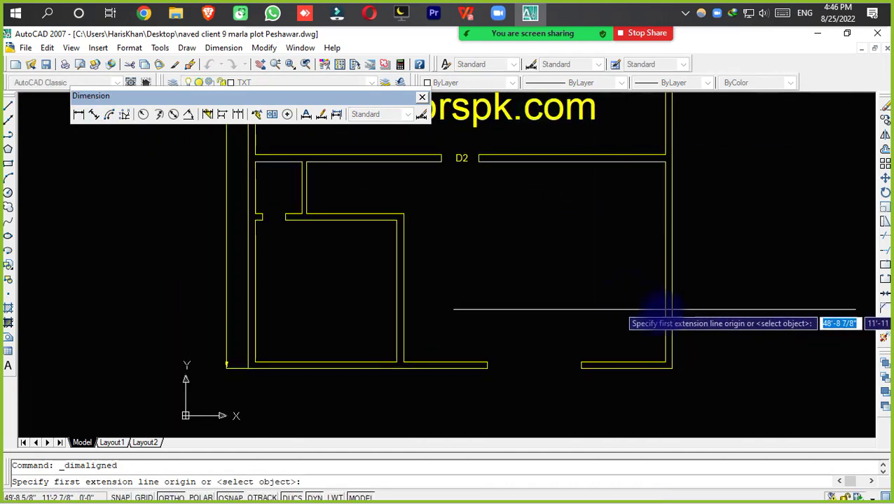
pyautogui.scroll(5, 658, 360)
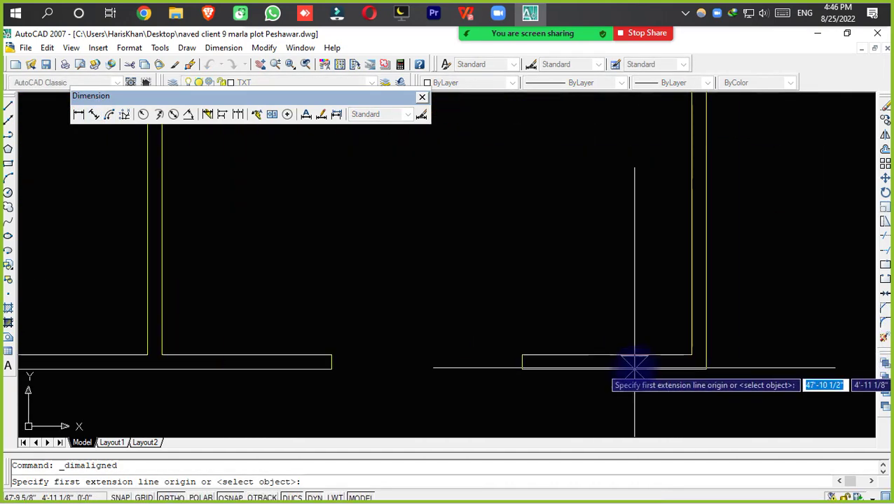
pyautogui.click(474, 348)
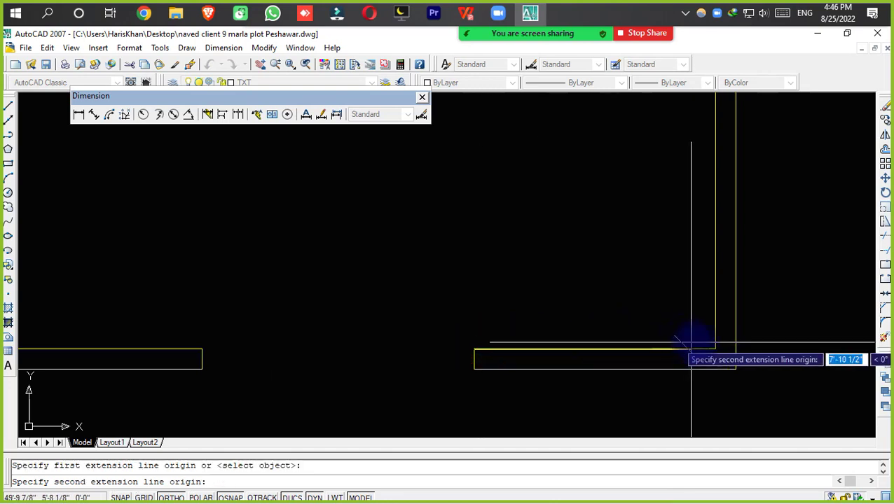
pyautogui.click(715, 349)
pyautogui.click(704, 311)
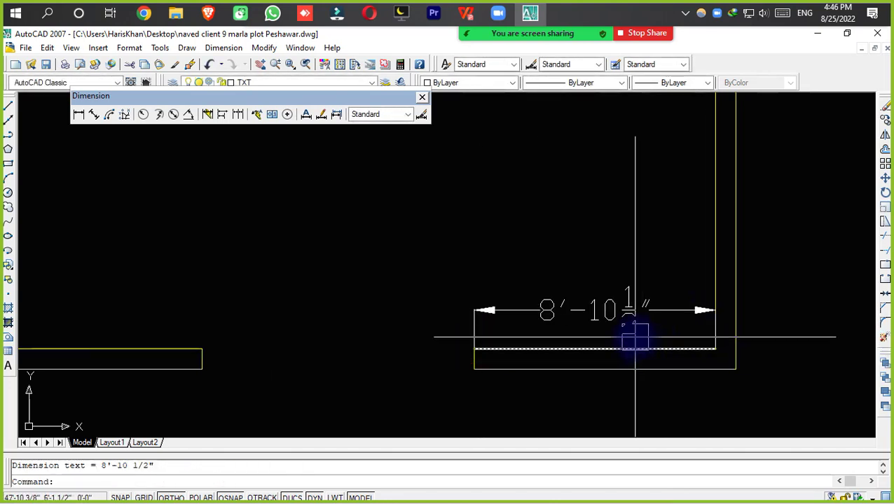
pyautogui.click(639, 315)
pyautogui.press('Delete')
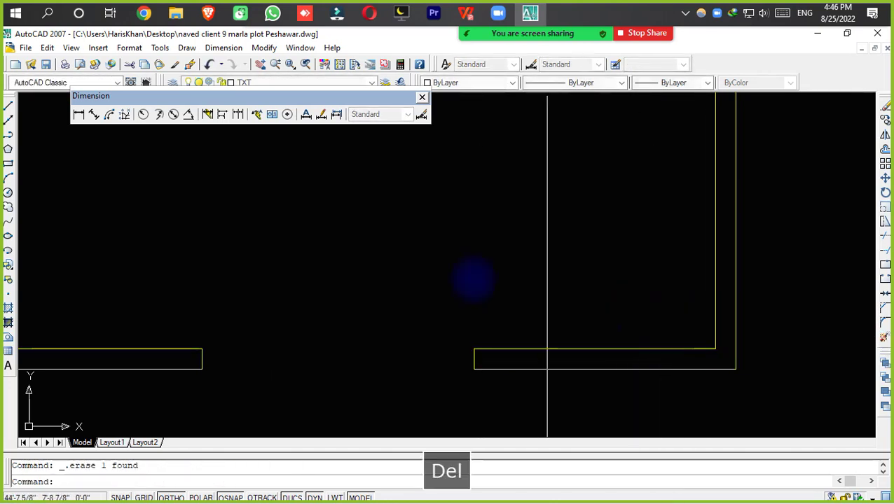
# Add a diagonal aligned dimension from the short south wall's free end to the east wall's inner face, and delete it
pyautogui.click(100, 117)
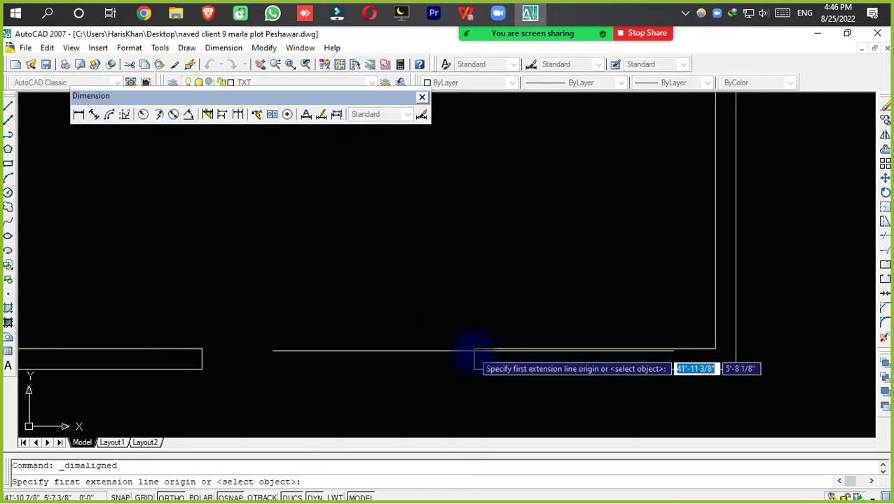
pyautogui.click(475, 349)
pyautogui.click(714, 180)
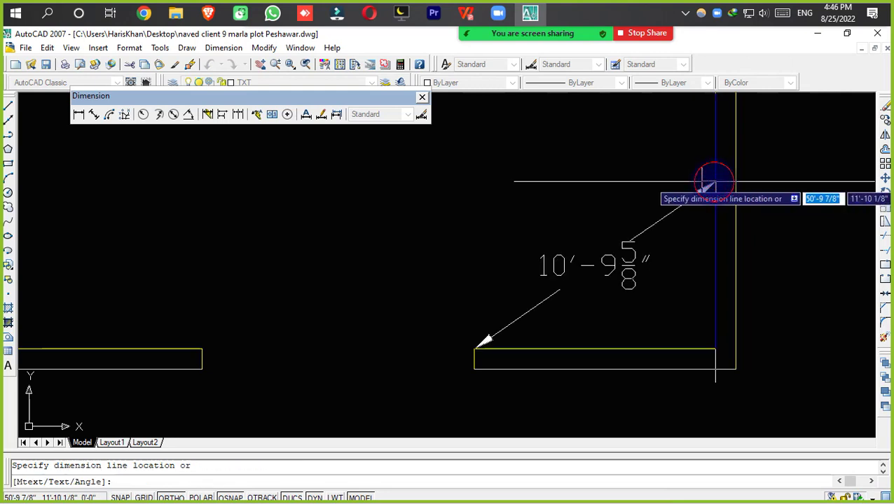
pyautogui.click(676, 152)
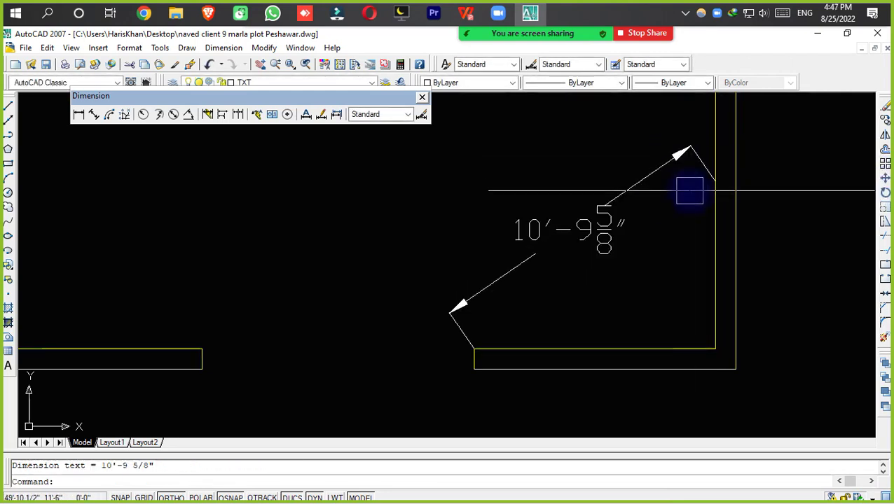
pyautogui.click(585, 229)
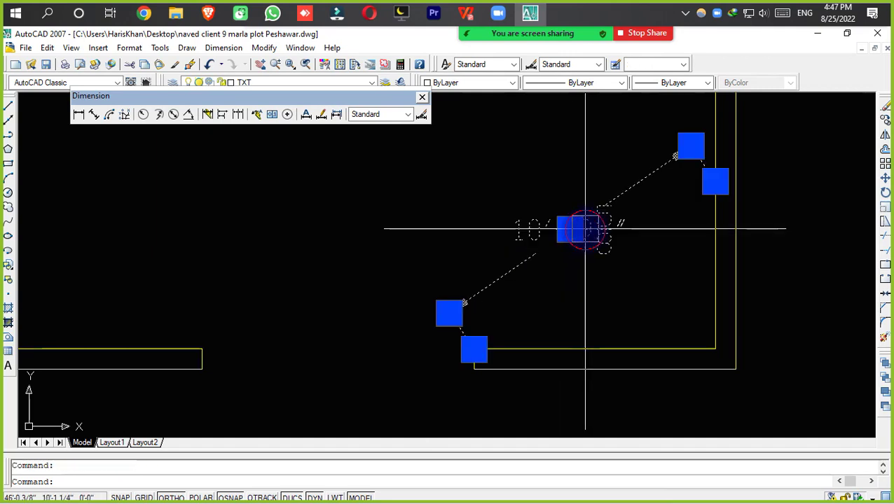
pyautogui.press('Delete')
pyautogui.scroll(-3, 427, 227)
pyautogui.moveTo(427, 228); pyautogui.dragTo(442, 255, button='middle')
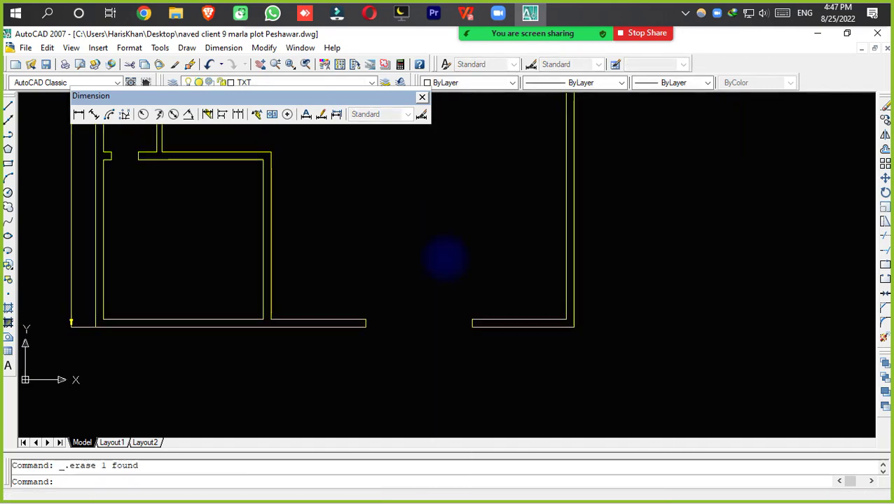
# Display the View toolbar in place of the Dimension toolbar, and switch the drawing to the Top view
pyautogui.click(421, 96)
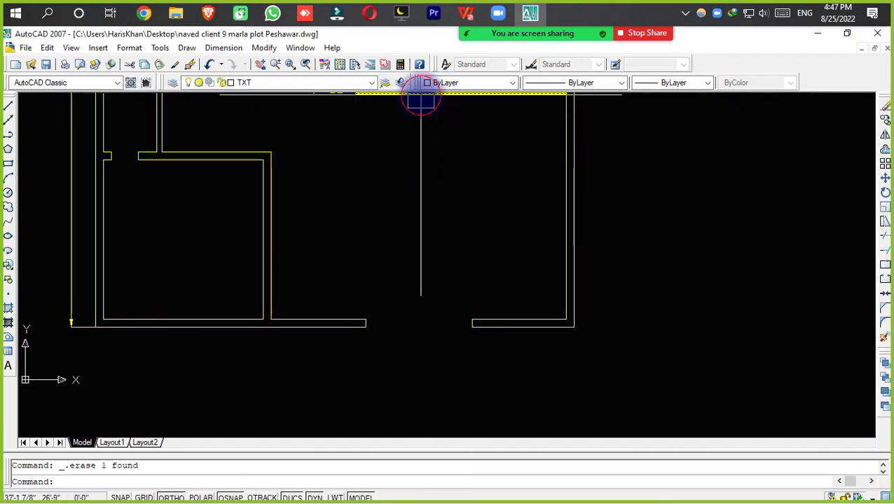
pyautogui.rightClick(773, 68)
pyautogui.moveTo(783, 72)
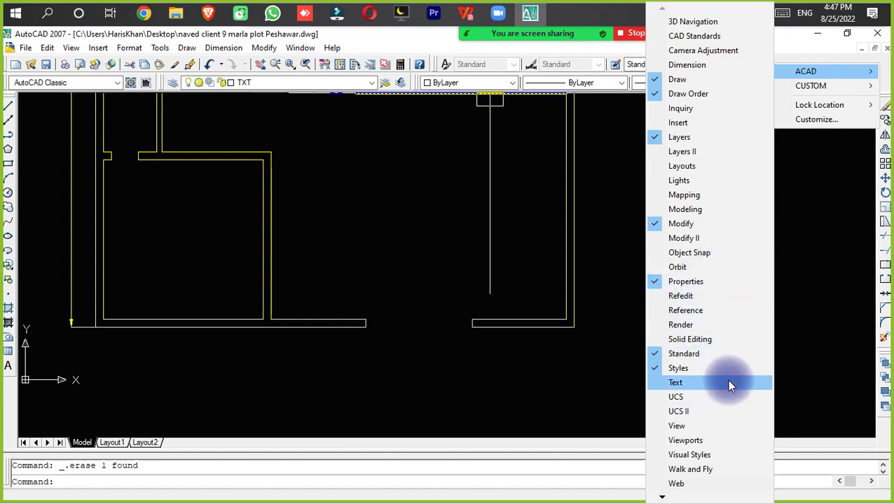
pyautogui.click(710, 428)
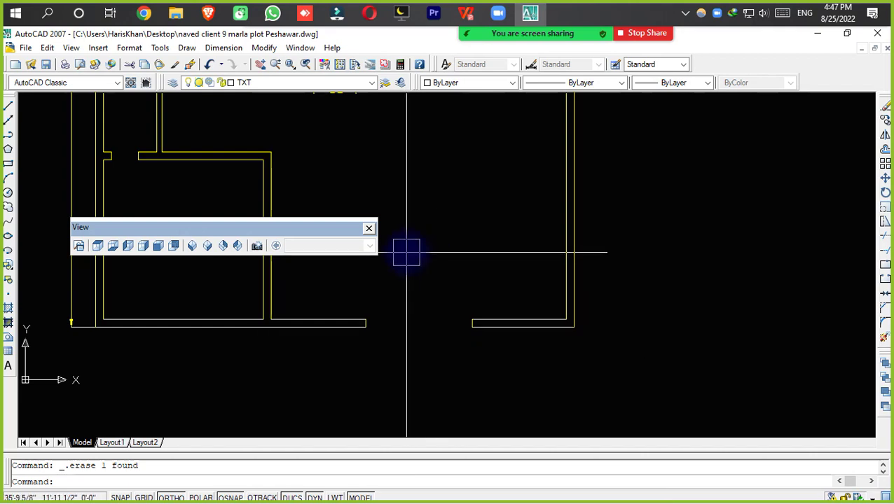
pyautogui.click(96, 246)
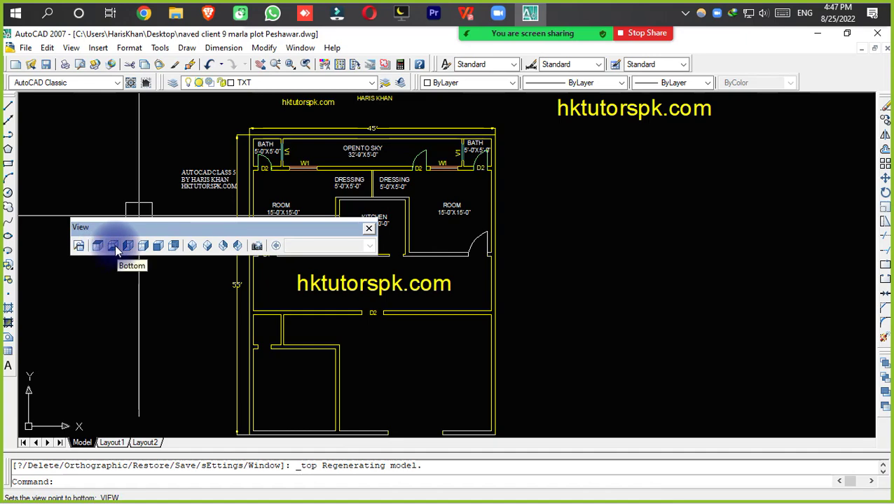
# Display the drawing in the Bottom and Left views, and return it to the Top view
pyautogui.click(114, 245)
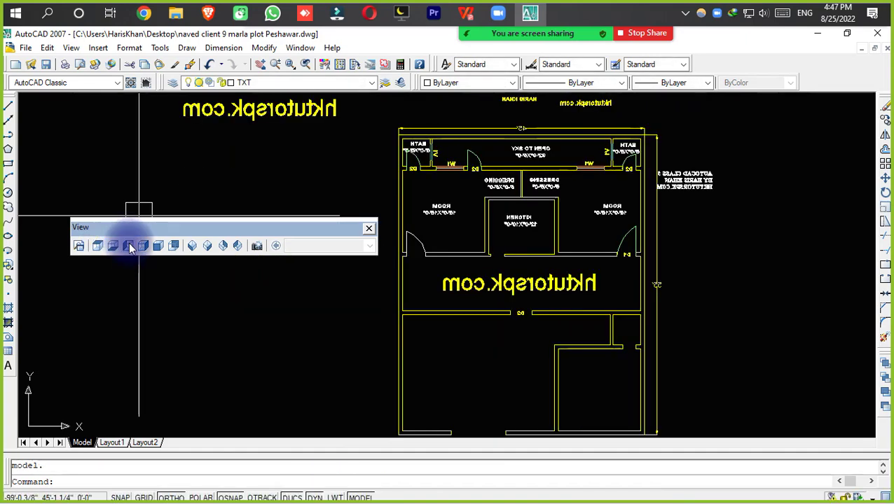
pyautogui.click(128, 246)
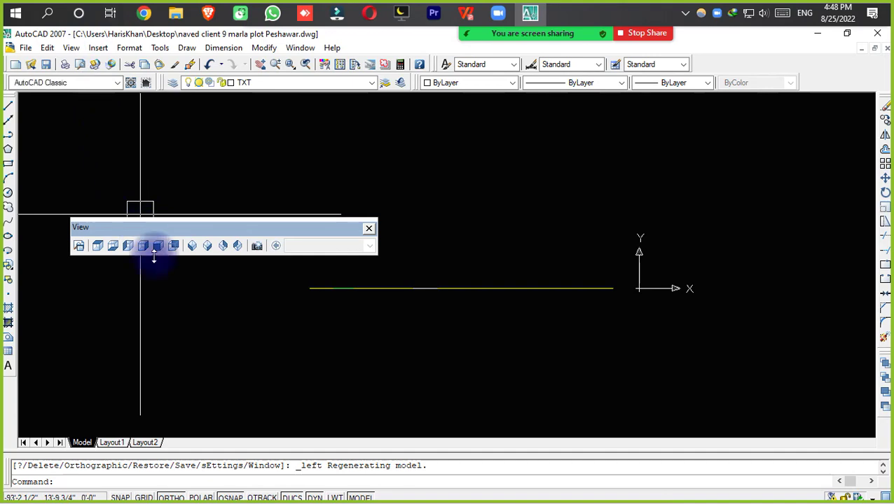
pyautogui.click(95, 247)
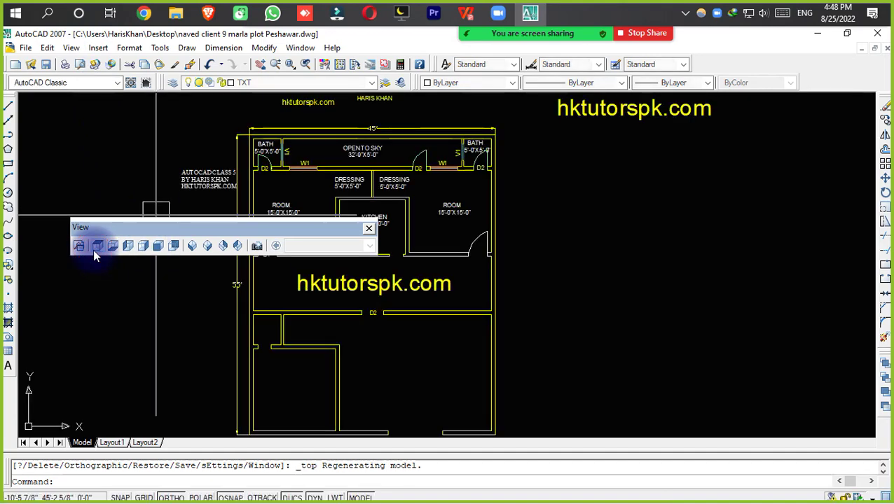
pyautogui.scroll(2, 377, 309)
pyautogui.moveTo(377, 309); pyautogui.dragTo(512, 346, button='middle')
pyautogui.moveTo(494, 309); pyautogui.dragTo(414, 301, button='middle')
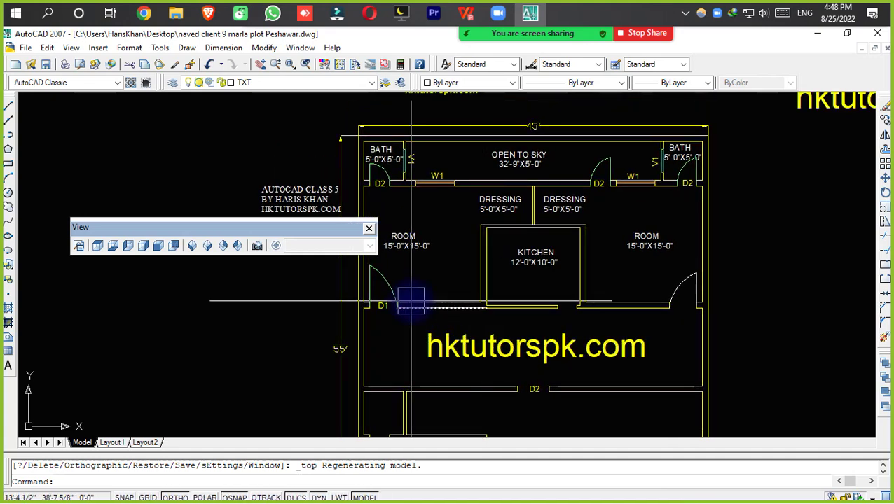
# Switch the floor plan to the SW Isometric view and inspect the whole plan
pyautogui.click(194, 246)
pyautogui.scroll(4, 382, 389)
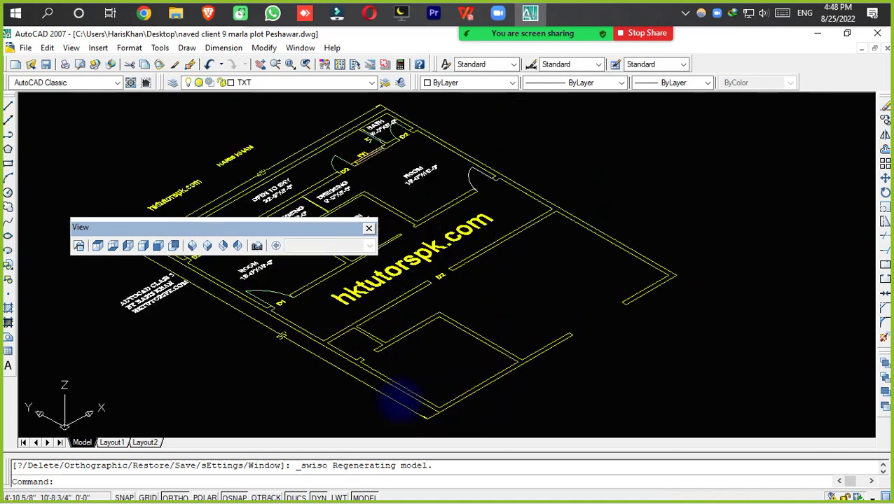
pyautogui.scroll(-5, 382, 389)
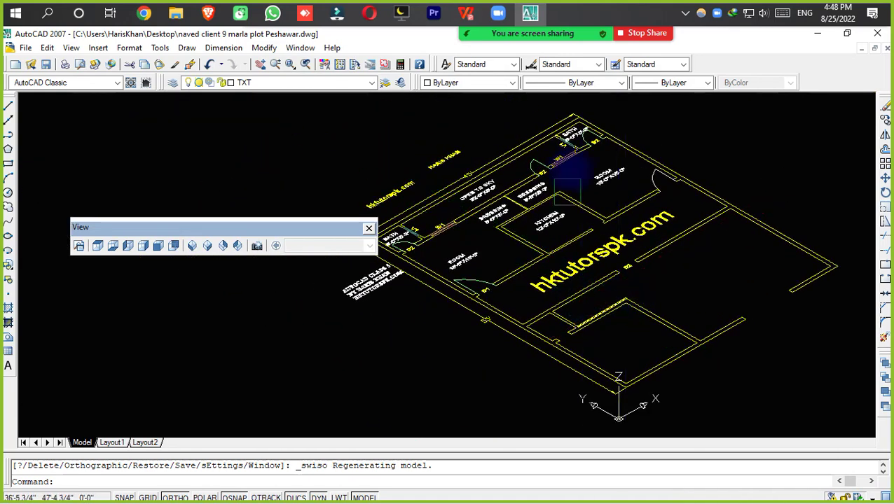
pyautogui.moveTo(636, 359); pyautogui.dragTo(538, 380, button='middle')
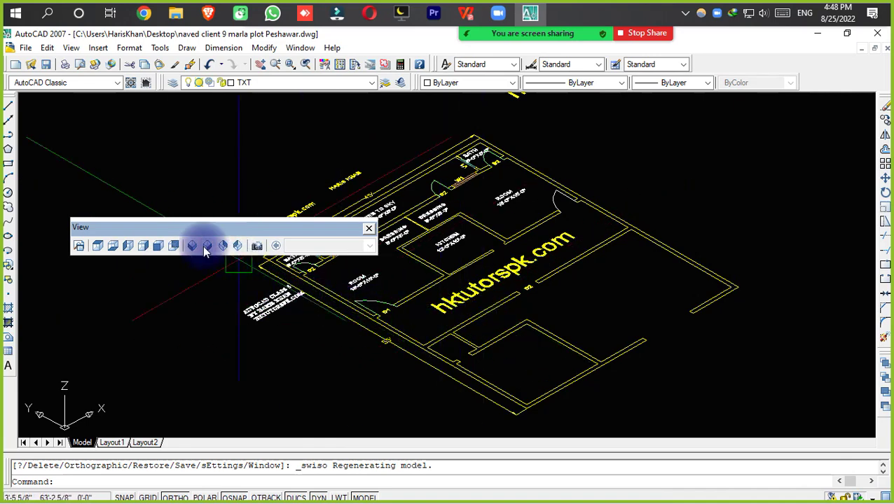
# Return the drawing to the Top view and move the floating View toolbar up, clear of the kitchen and rooms
pyautogui.click(99, 245)
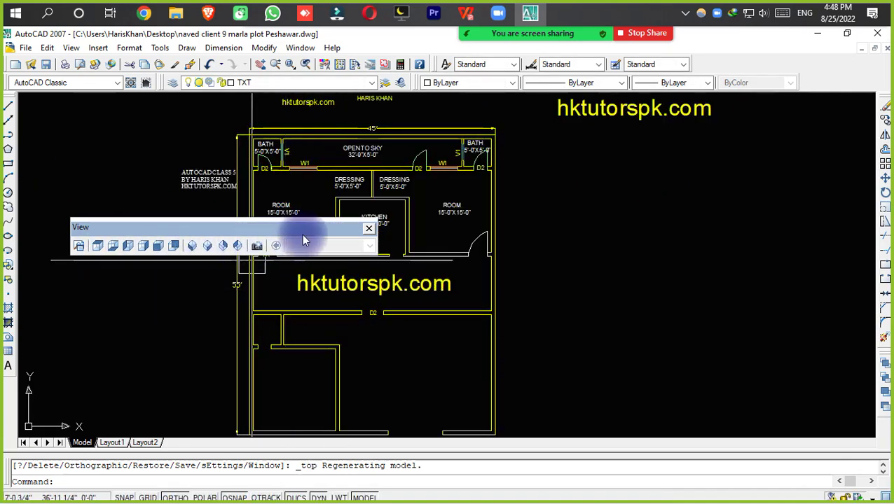
pyautogui.moveTo(305, 231); pyautogui.dragTo(278, 162)
pyautogui.moveTo(265, 133); pyautogui.dragTo(263, 128)
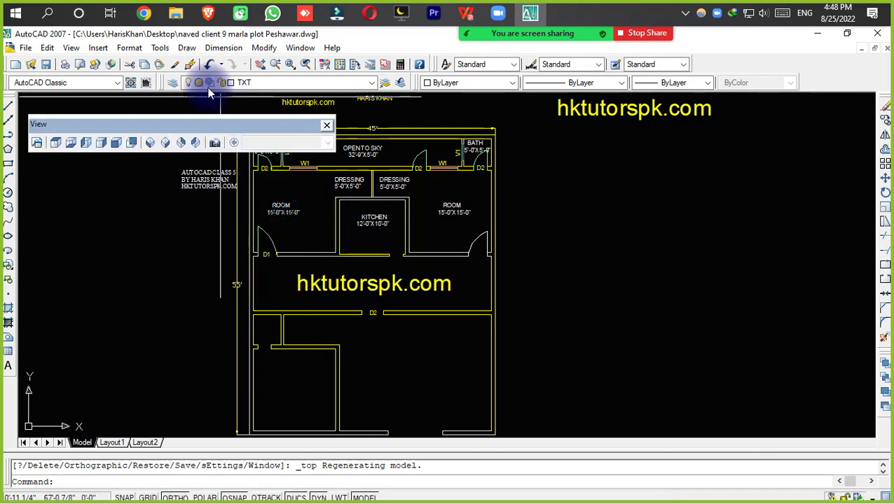
# Switch to Chrome and stop the current Zoom screen share
pyautogui.hotkey('alt', 'Tab')
pyautogui.click(457, 48)
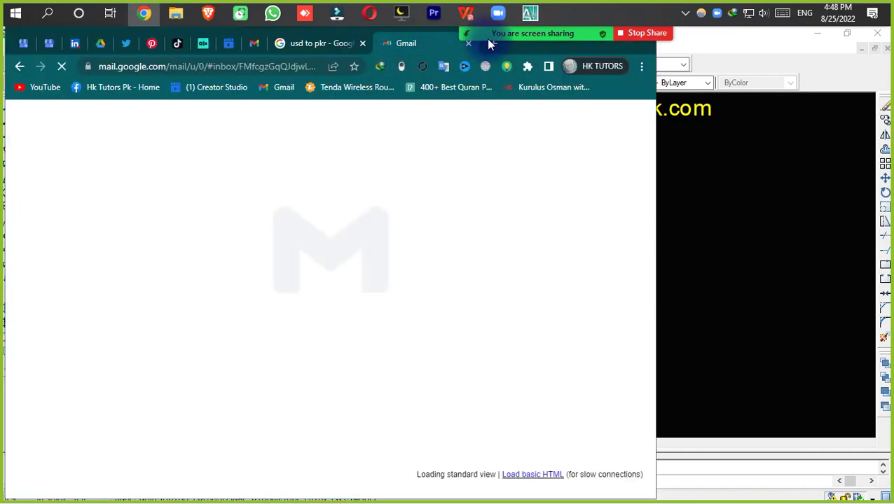
pyautogui.moveTo(486, 38)
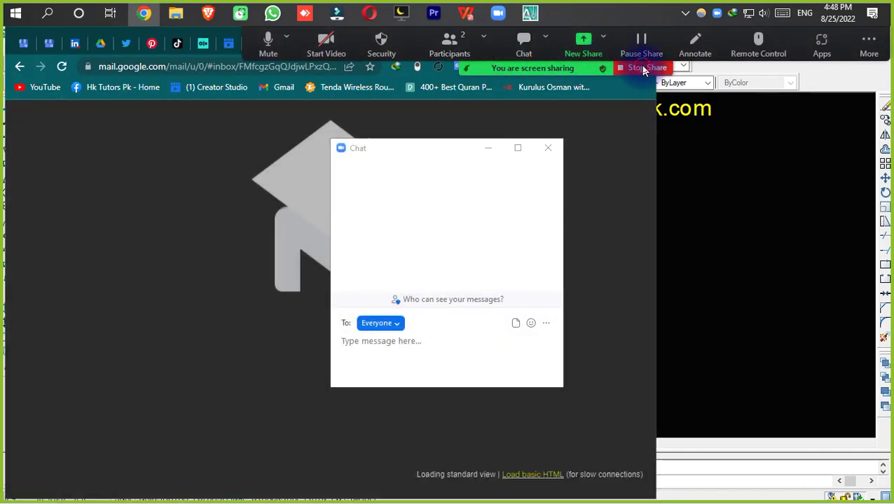
pyautogui.click(641, 67)
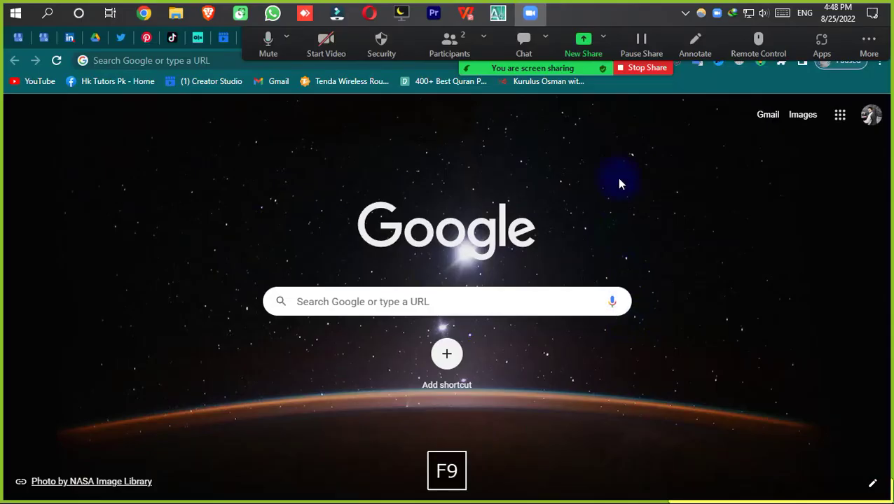
# Search Google for "AUTOCAD" in the new browser tab
pyautogui.click(217, 60)
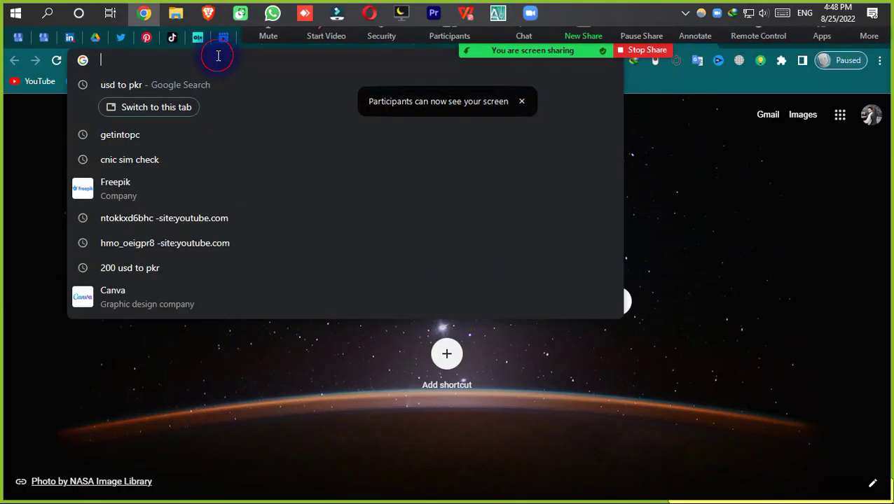
pyautogui.write('AYTICA')
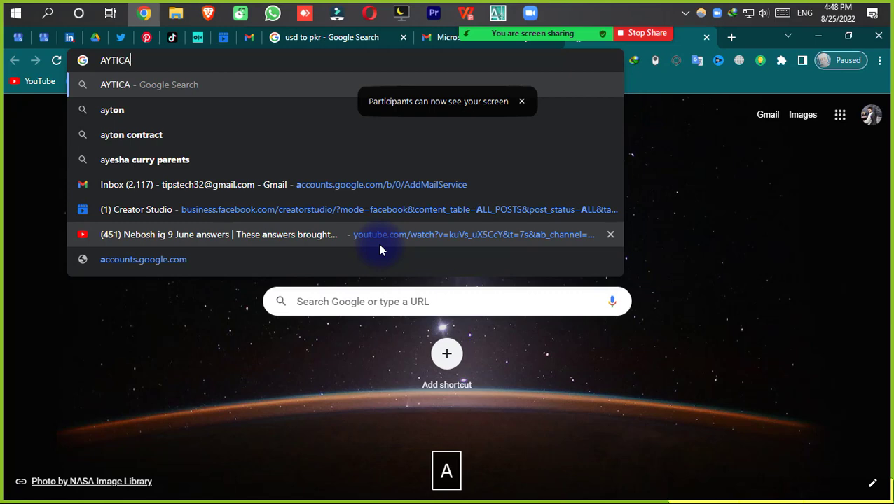
pyautogui.hotkey('ctrl', 'a')
pyautogui.write('AUTOCAD')
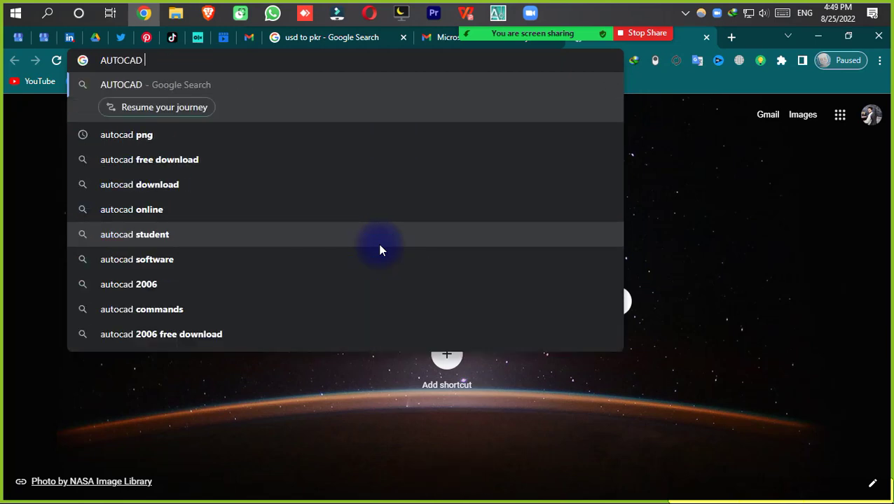
pyautogui.press('Return')
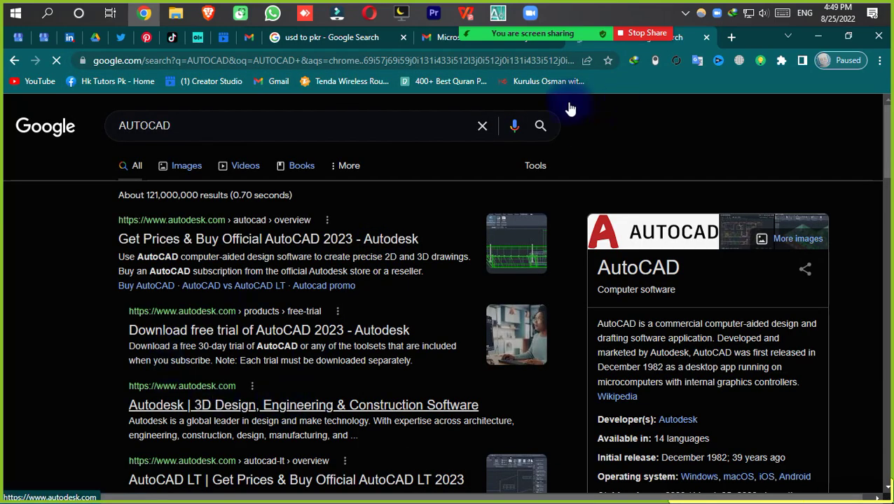
# Open Autodesk's "Get Prices & Buy Official AutoCAD 2023" result separately, examine the subscription prices, and dismiss the help pop-up
pyautogui.middleClick(275, 247)
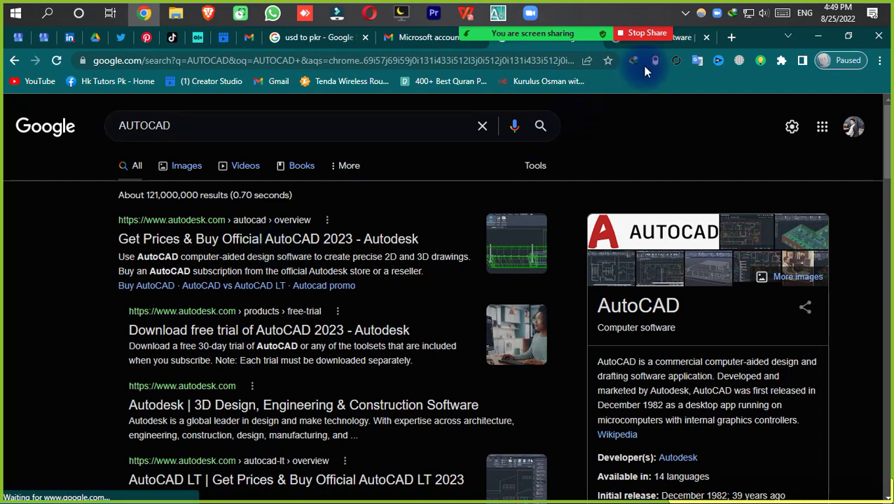
pyautogui.click(686, 39)
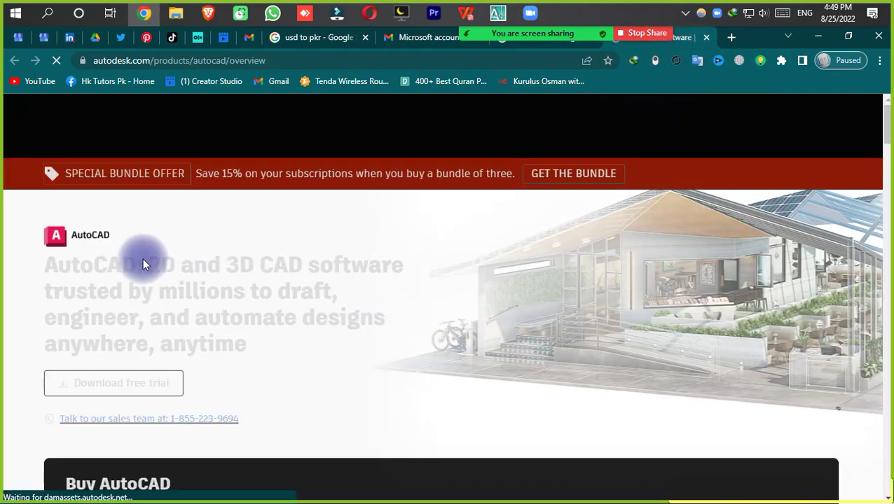
pyautogui.scroll(-4, 176, 266)
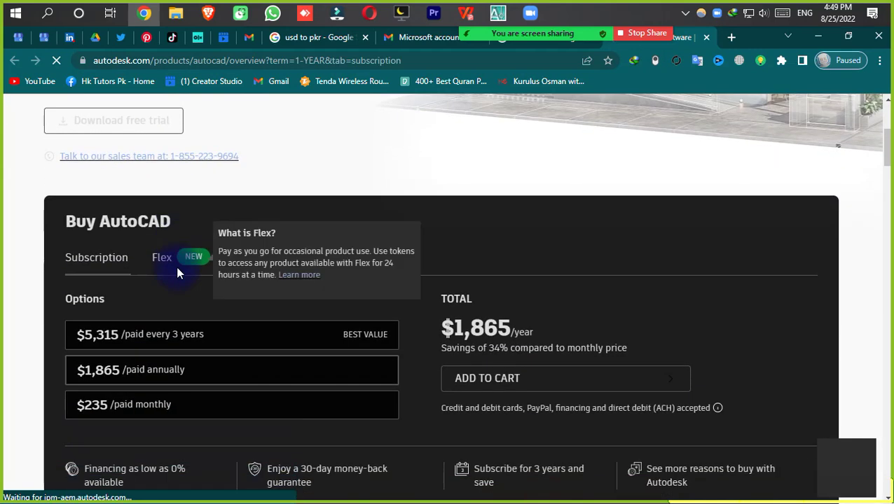
pyautogui.scroll(-1, 175, 273)
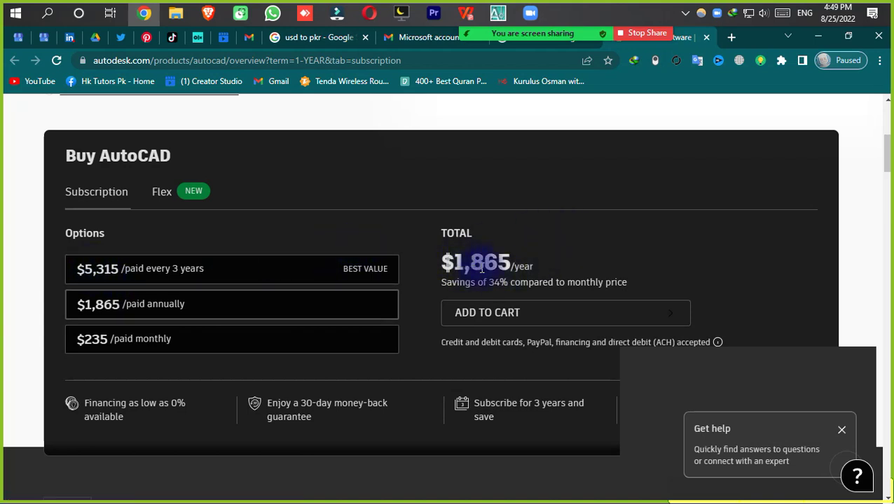
pyautogui.click(842, 431)
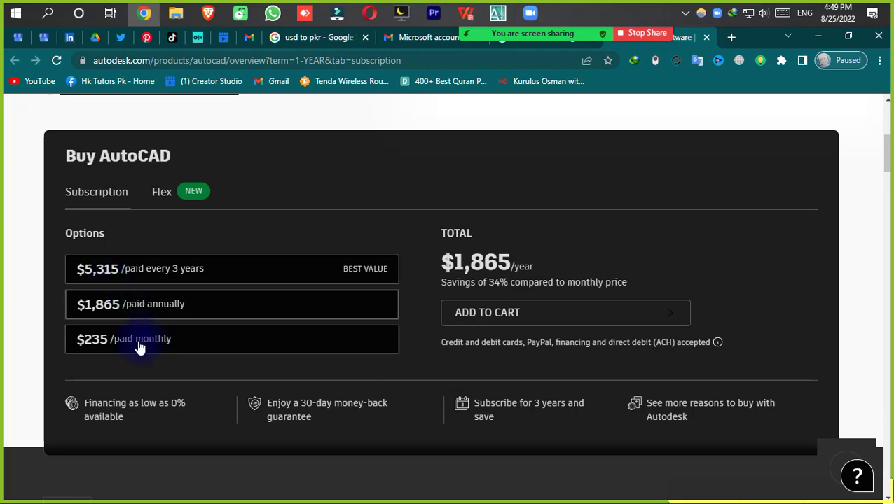
# Convert 235 United States Dollars to Pakistani Rupees in the existing "usd to pkr" Google search
pyautogui.click(294, 39)
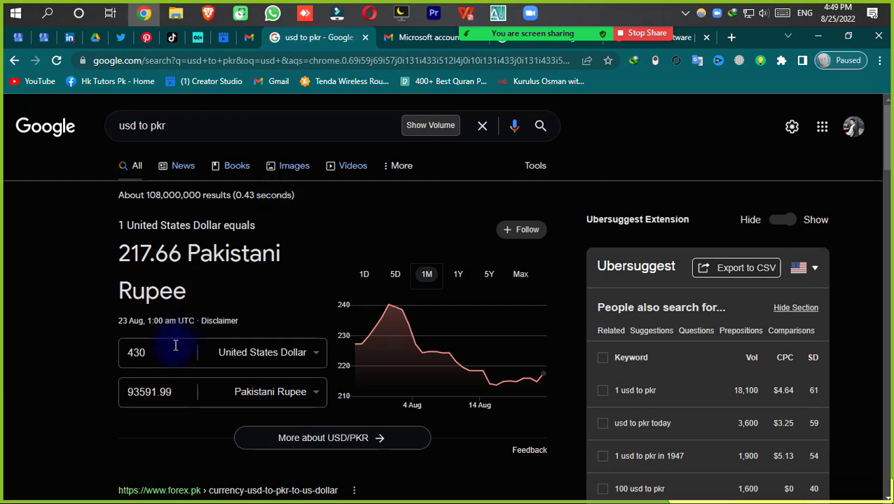
pyautogui.moveTo(174, 350); pyautogui.dragTo(128, 342)
pyautogui.write('235')
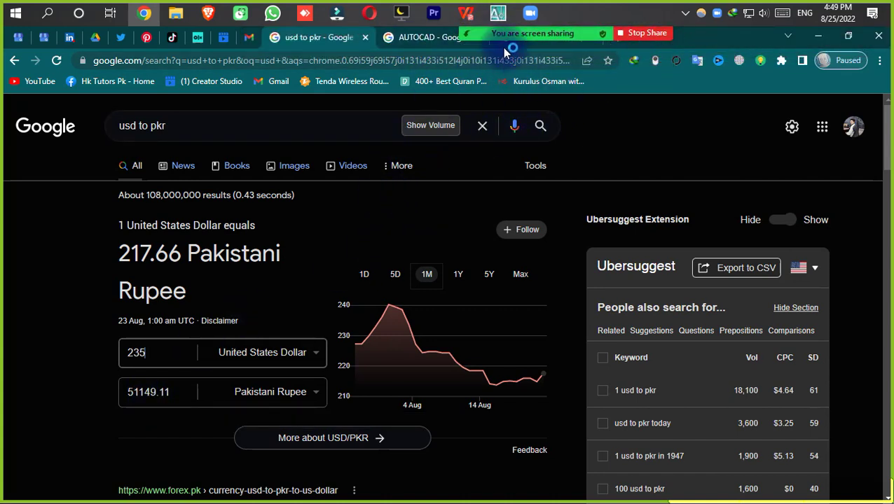
# Return to the Autodesk AutoCAD product page and open its system requirements from the overview section
pyautogui.click(438, 42)
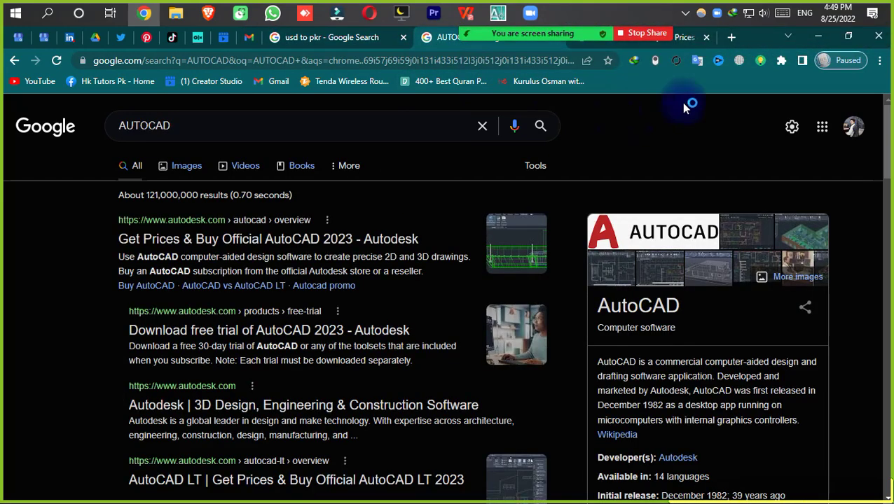
pyautogui.click(683, 37)
pyautogui.scroll(-4, 451, 320)
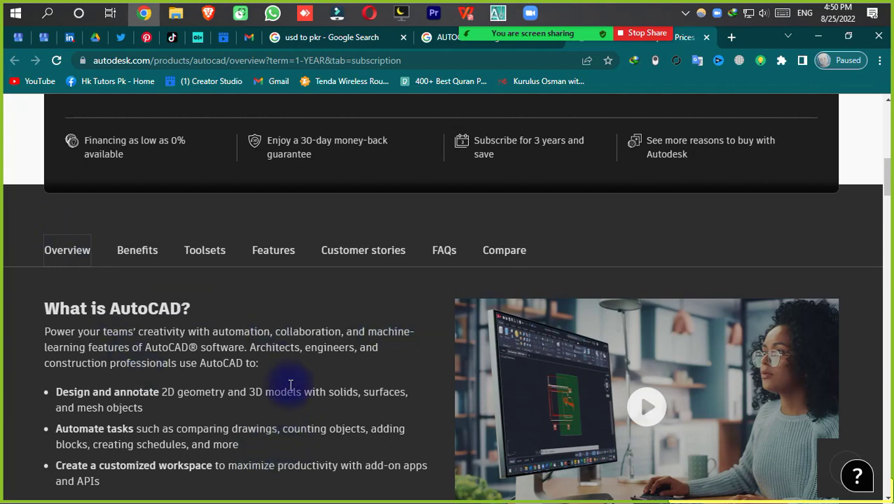
pyautogui.scroll(-1, 272, 326)
pyautogui.scroll(-4, 272, 325)
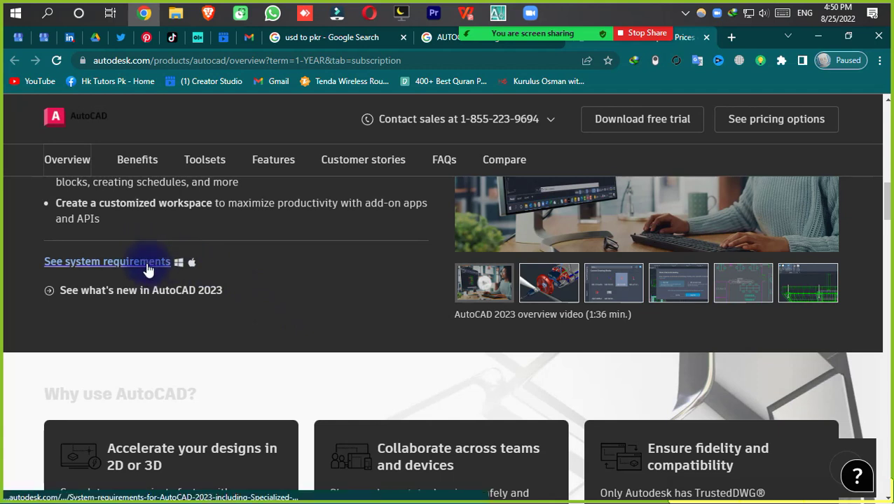
pyautogui.click(146, 269)
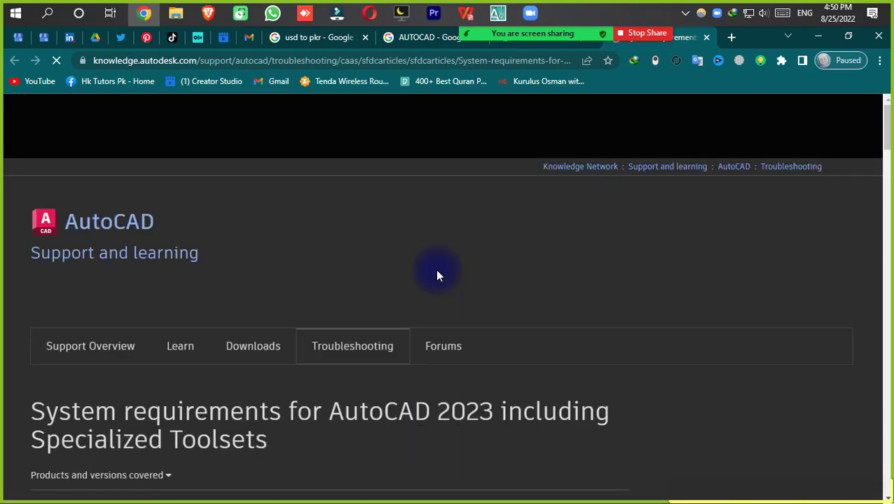
# Examine the AutoCAD 2023 processor and memory requirements for Windows, highlighting the recommended memory
pyautogui.scroll(-4, 435, 269)
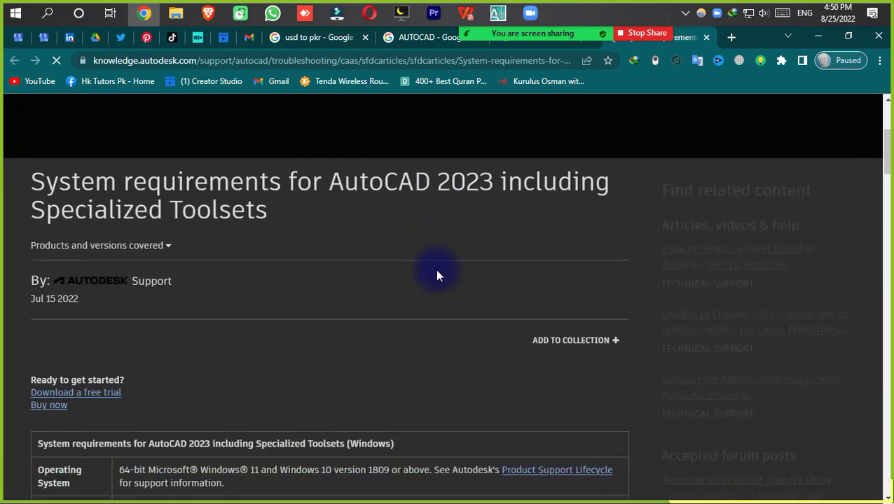
pyautogui.scroll(-3, 436, 275)
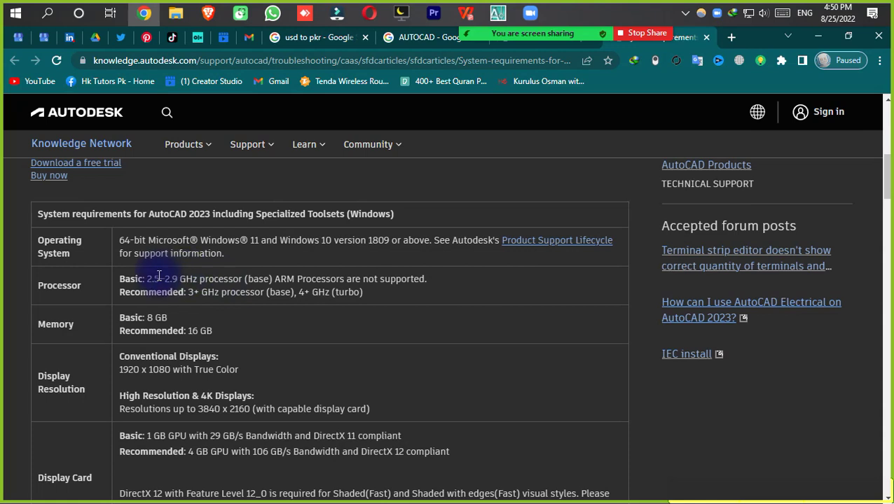
pyautogui.moveTo(153, 278); pyautogui.dragTo(198, 280)
pyautogui.click(184, 297)
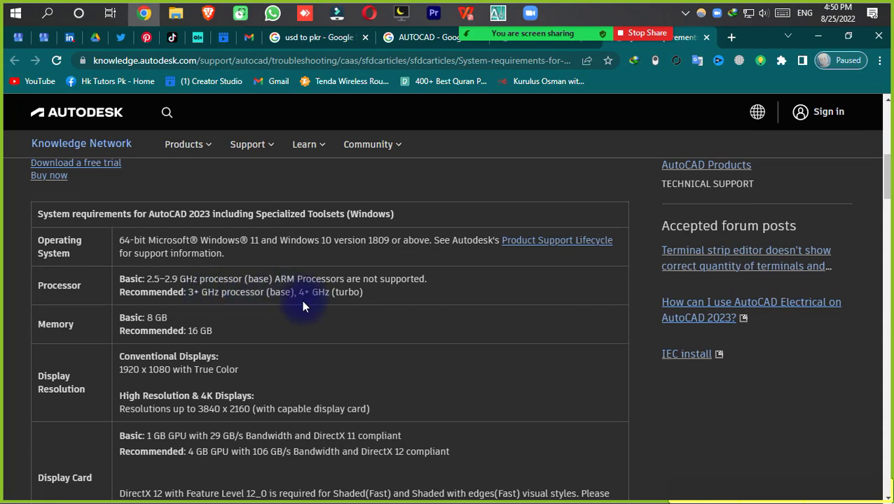
pyautogui.moveTo(120, 331); pyautogui.dragTo(188, 330)
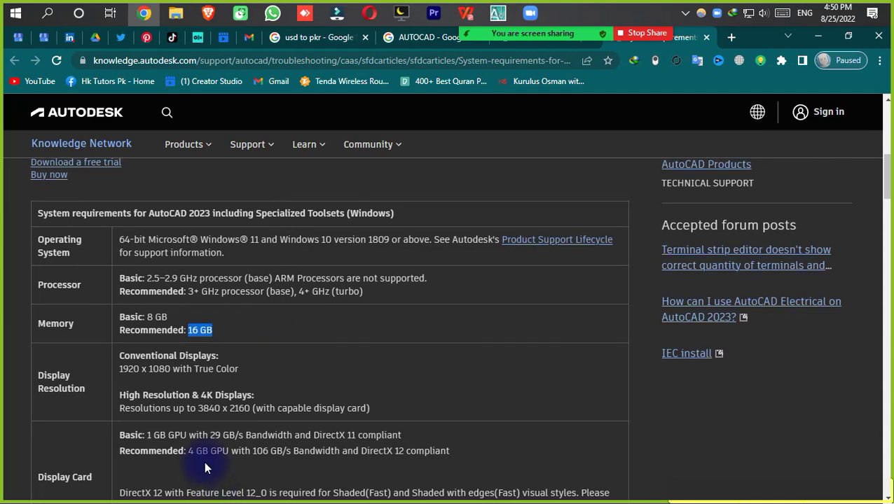
# Examine the display card, disk space and remaining Windows requirements, highlighting the recommended GPU memory
pyautogui.scroll(-1, 145, 399)
pyautogui.click(145, 399)
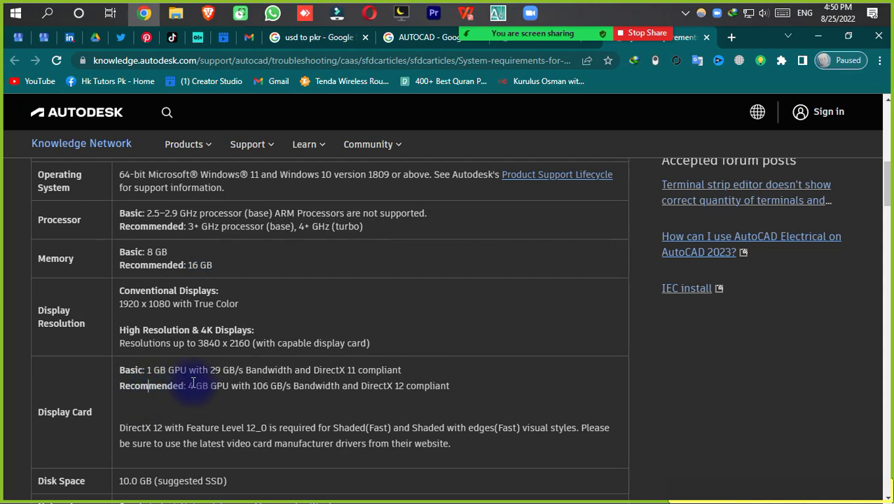
pyautogui.moveTo(188, 385); pyautogui.dragTo(232, 387)
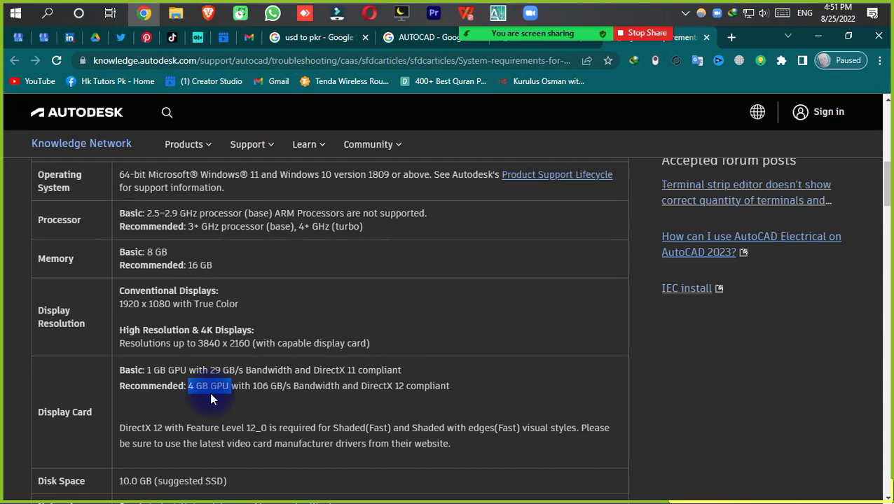
pyautogui.scroll(-2, 210, 398)
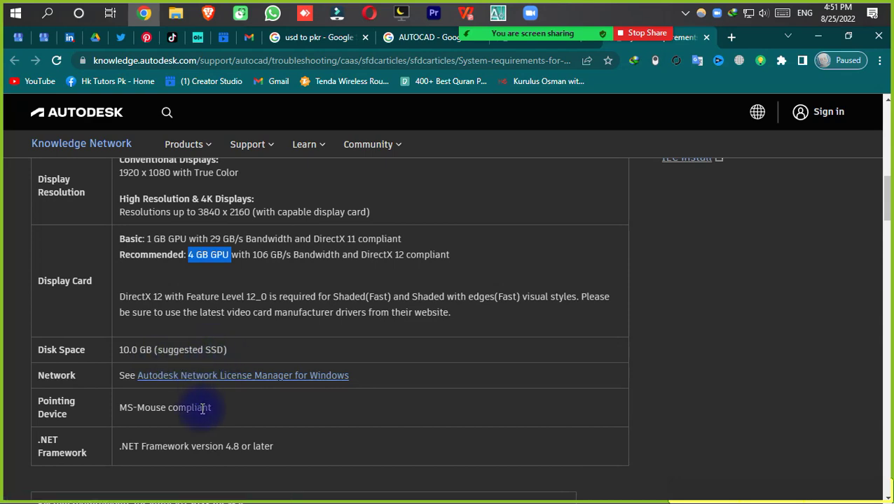
pyautogui.scroll(-1, 202, 408)
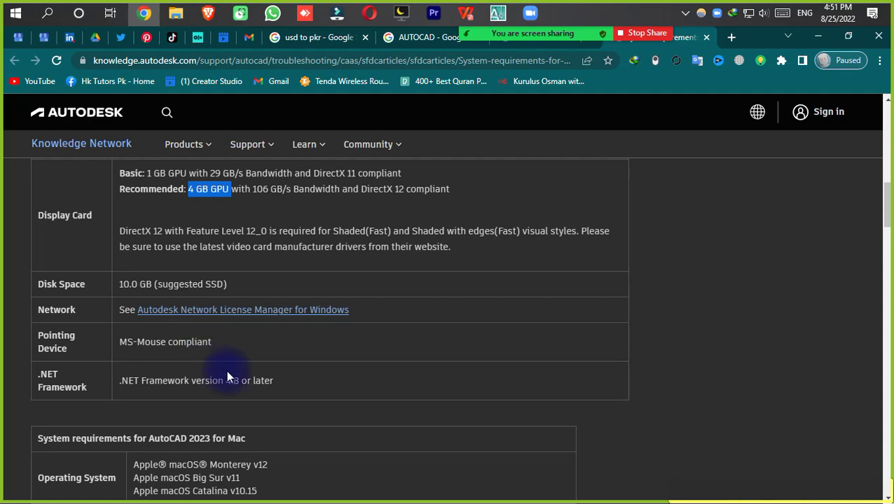
# Examine the AutoCAD 2023 system requirements for Mac and the additional requirements for large datasets, point clouds and 3D modeling
pyautogui.scroll(-1, 241, 361)
pyautogui.scroll(-1, 270, 354)
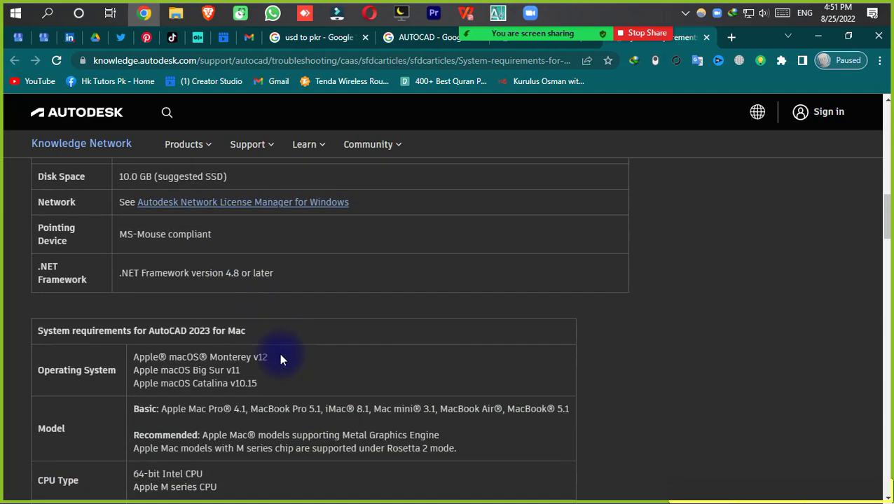
pyautogui.scroll(1, 280, 358)
pyautogui.scroll(-1, 281, 358)
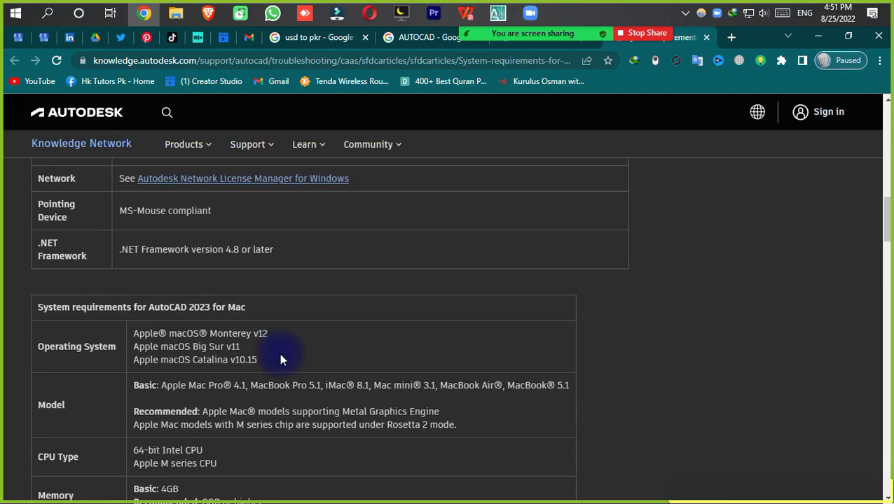
pyautogui.scroll(-1, 279, 359)
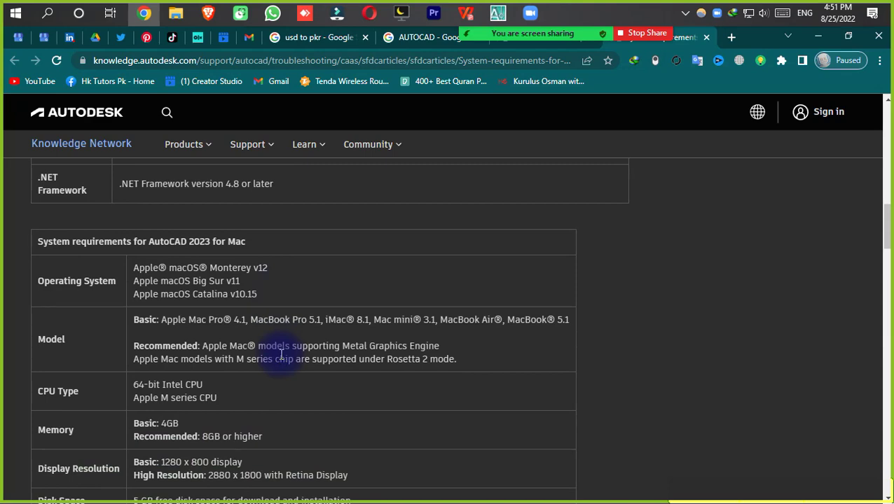
pyautogui.scroll(-1, 280, 356)
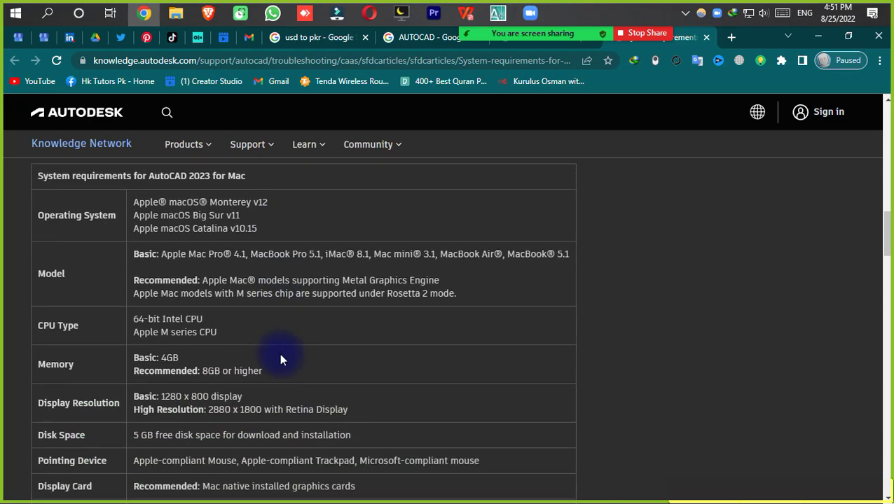
pyautogui.scroll(-4, 280, 359)
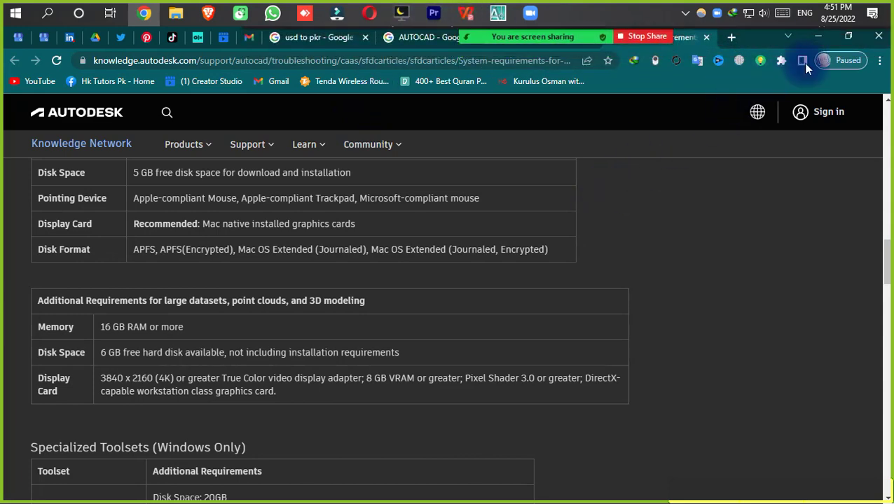
# Close the browser window to return to AutoCAD and save the 9 marla house drawing
pyautogui.click(877, 37)
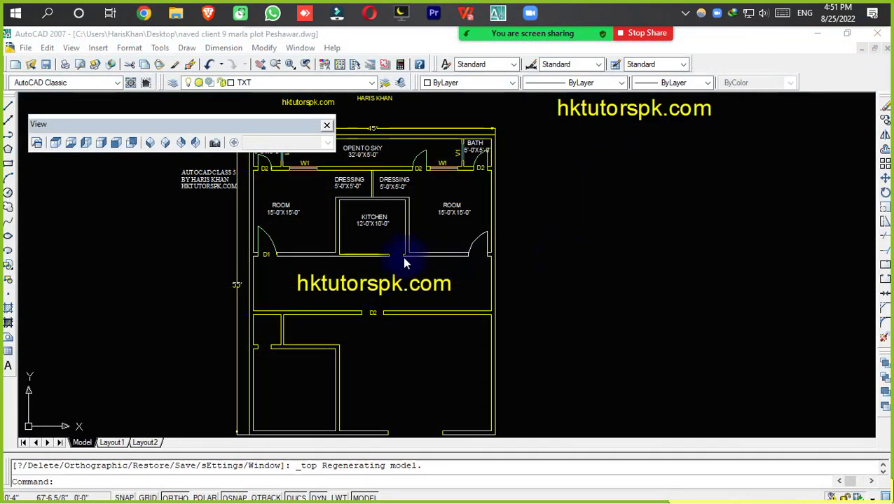
pyautogui.moveTo(494, 267)
pyautogui.mouseDown(button='middle')
pyautogui.moveTo(804, 269)
pyautogui.moveTo(379, 391)
pyautogui.moveTo(352, 351)
pyautogui.mouseUp(button='middle')
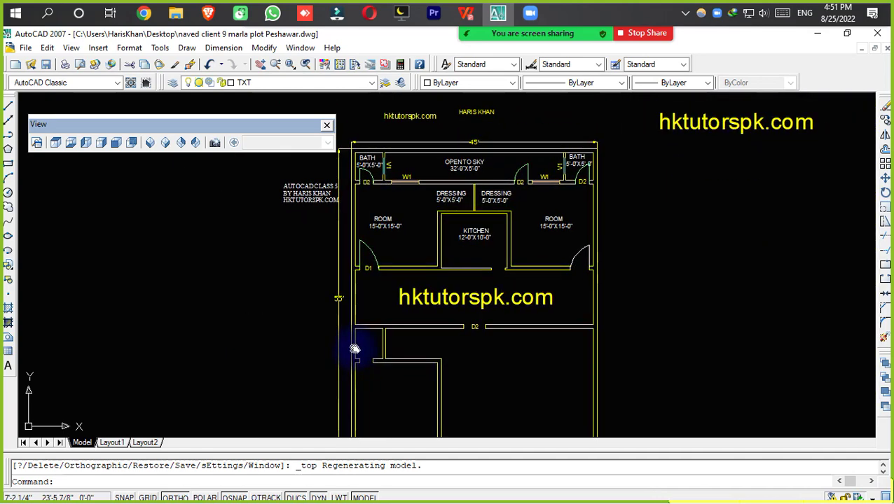
pyautogui.hotkey('ctrl', 's')
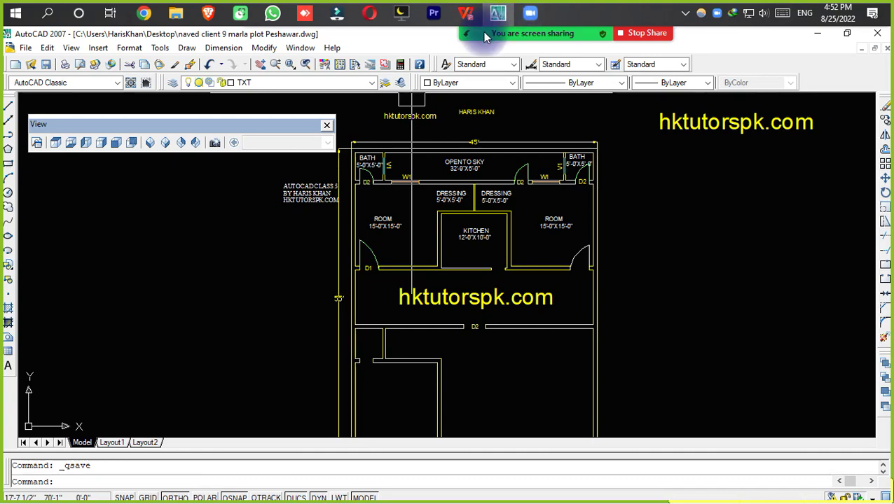
# Switch to the AutoCAD training PDF in WPS Office and check the system clock and calendar
pyautogui.click(466, 14)
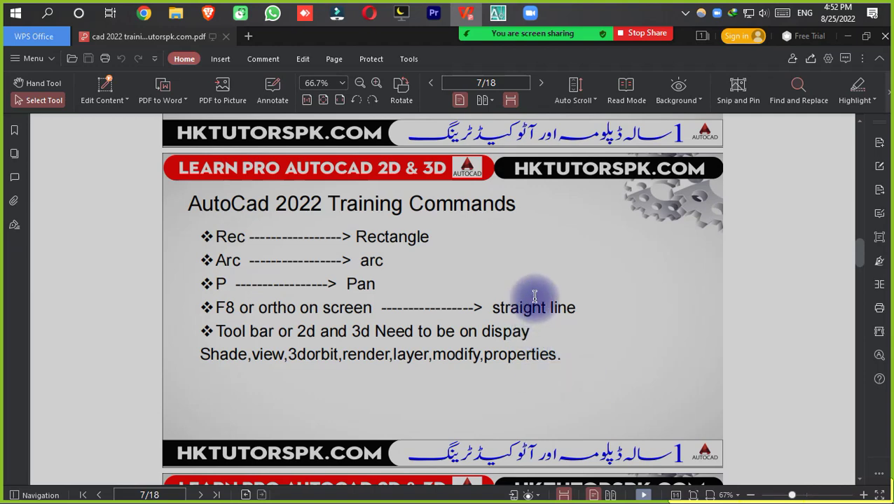
pyautogui.click(837, 13)
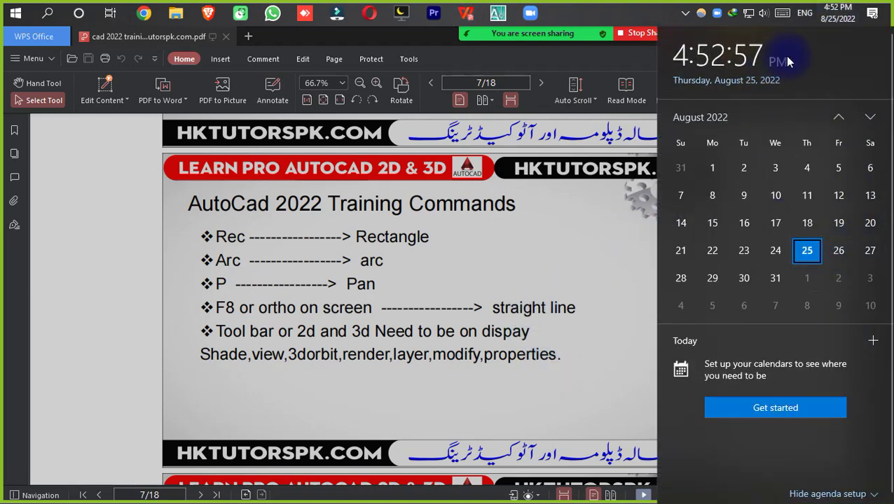
pyautogui.click(109, 226)
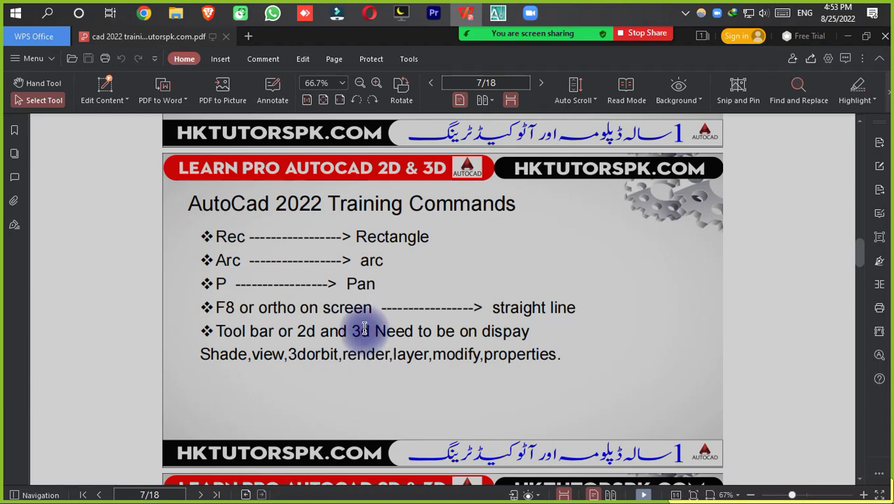
# Switch back to AutoCAD and examine the full list of available ACAD toolbars
pyautogui.click(495, 14)
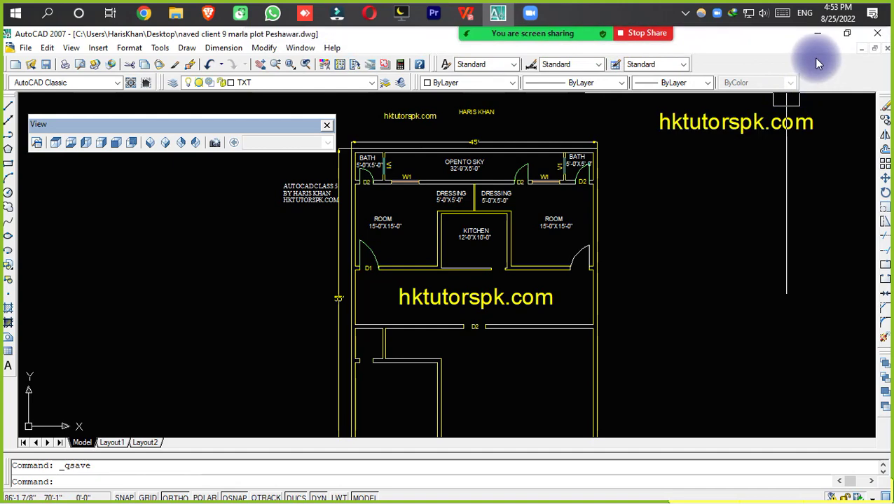
pyautogui.rightClick(793, 67)
pyautogui.moveTo(827, 71)
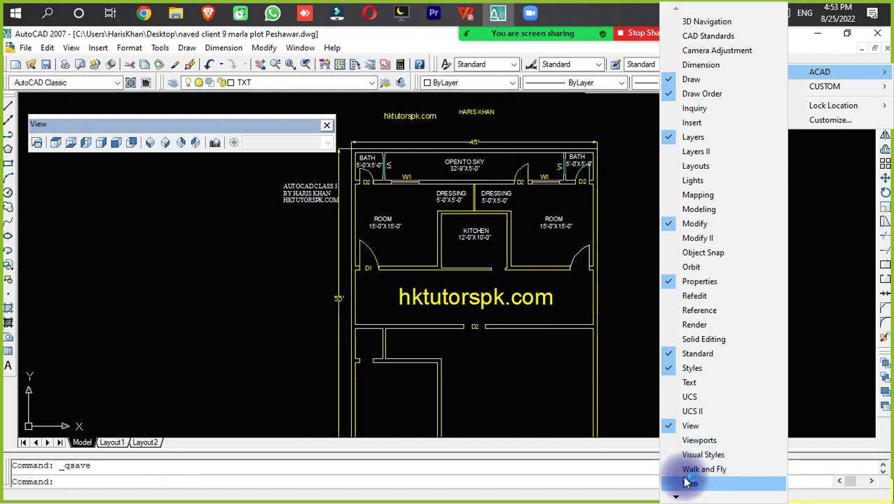
pyautogui.click(679, 499)
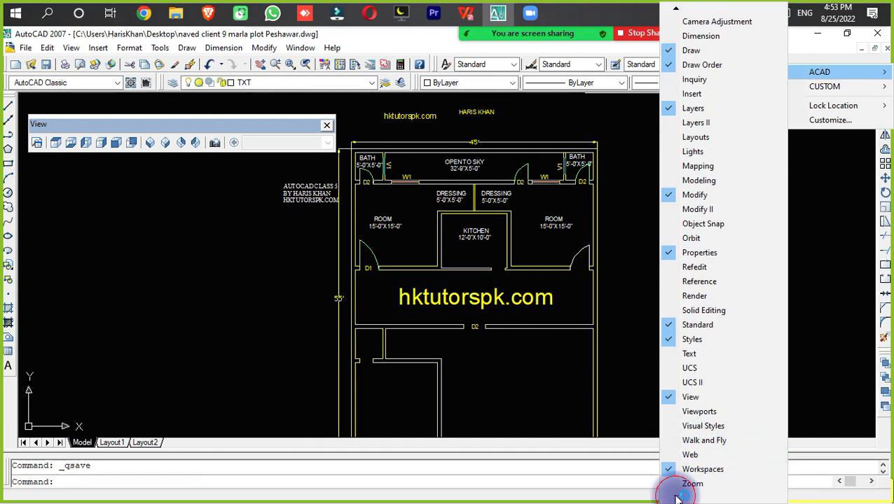
# Leave the toolbar list without changing it and close the floating View toolbar
pyautogui.click(207, 286)
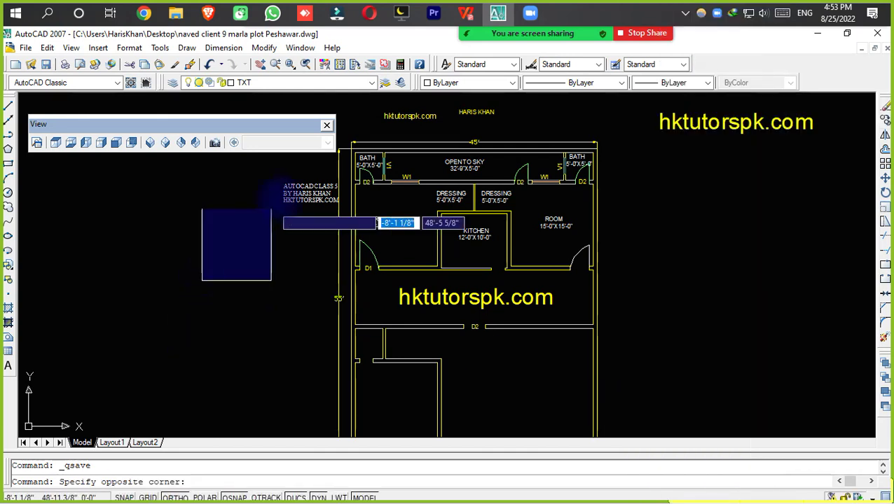
pyautogui.click(272, 207)
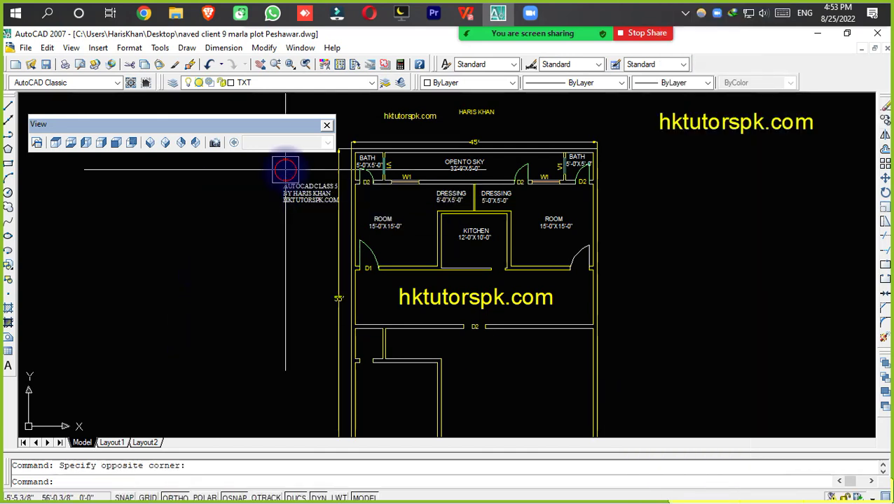
pyautogui.click(328, 128)
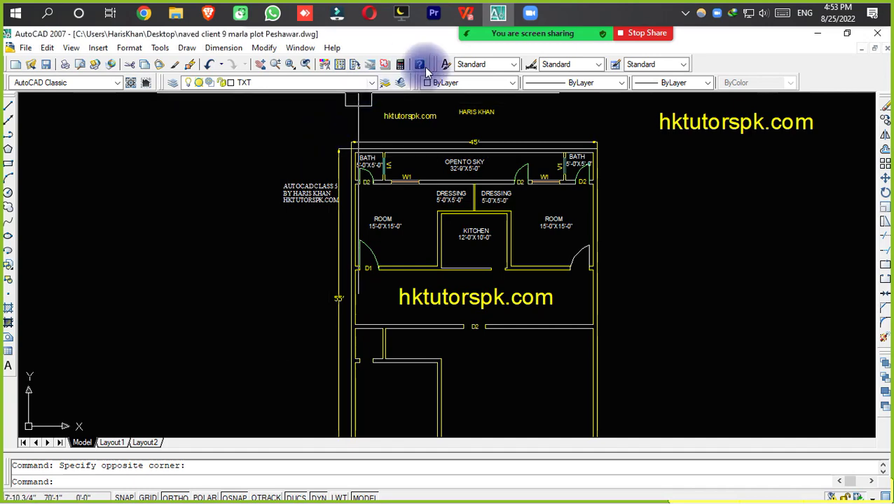
# Return to the training PDF in WPS Office and review the AutoCAD command lists on pages 7 and 8
pyautogui.click(467, 14)
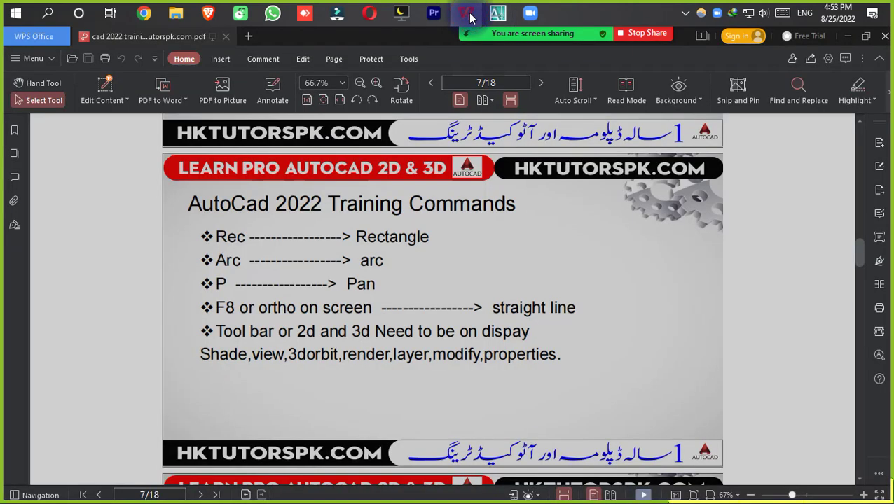
pyautogui.scroll(-5, 517, 311)
pyautogui.scroll(-2, 517, 294)
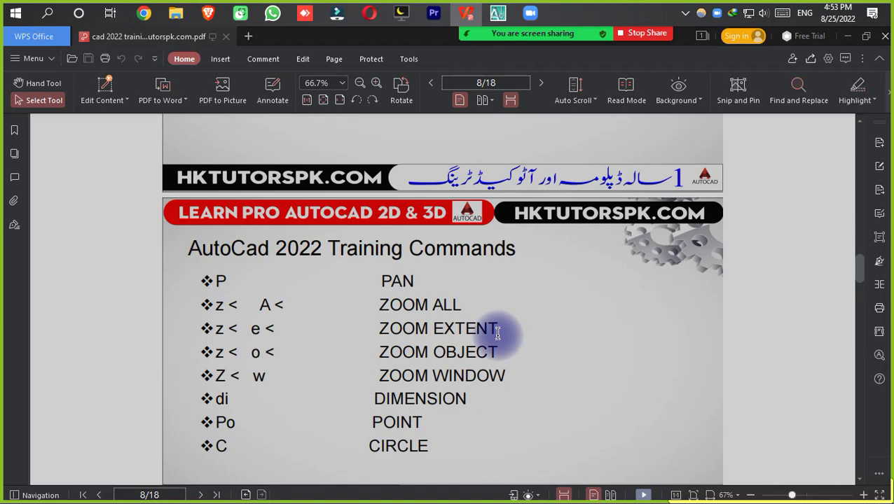
pyautogui.scroll(5, 497, 334)
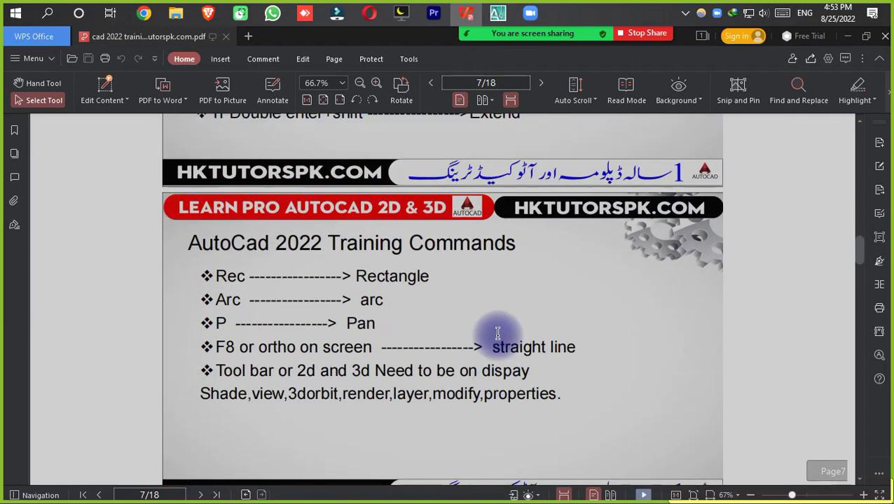